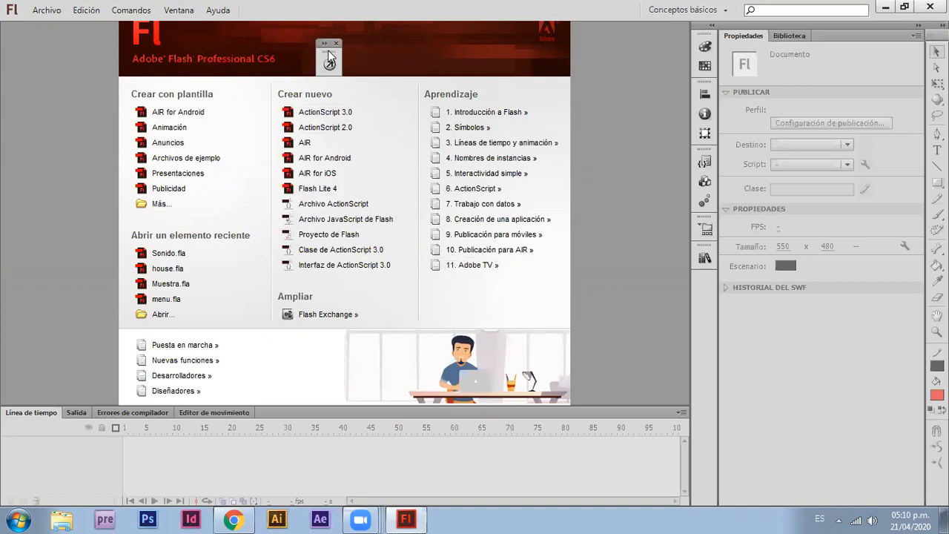
- Create a new ActionScript 2.0 document and show its stage at 50% zoom
{"action": "left_click_drag", "start_coordinate": [327, 50], "coordinate": [671, 55]}
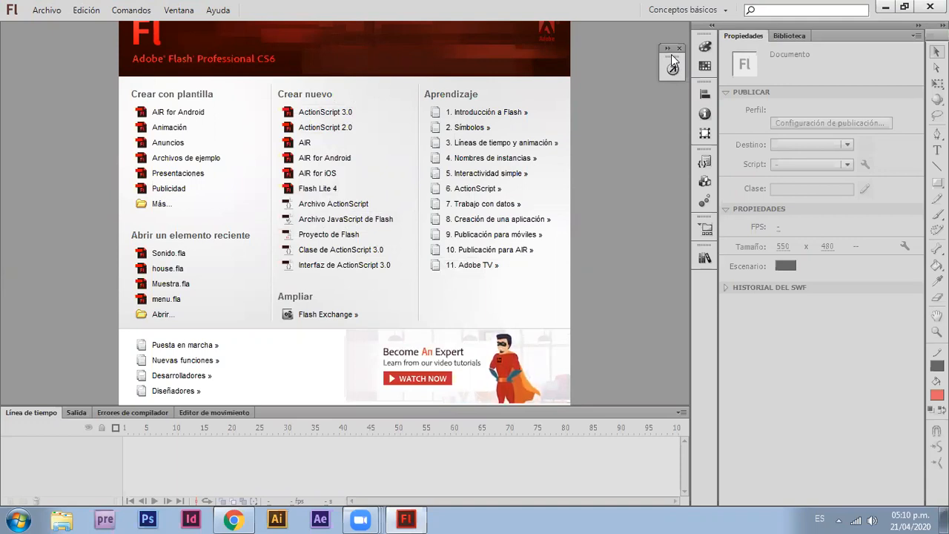
{"action": "left_click", "coordinate": [336, 129]}
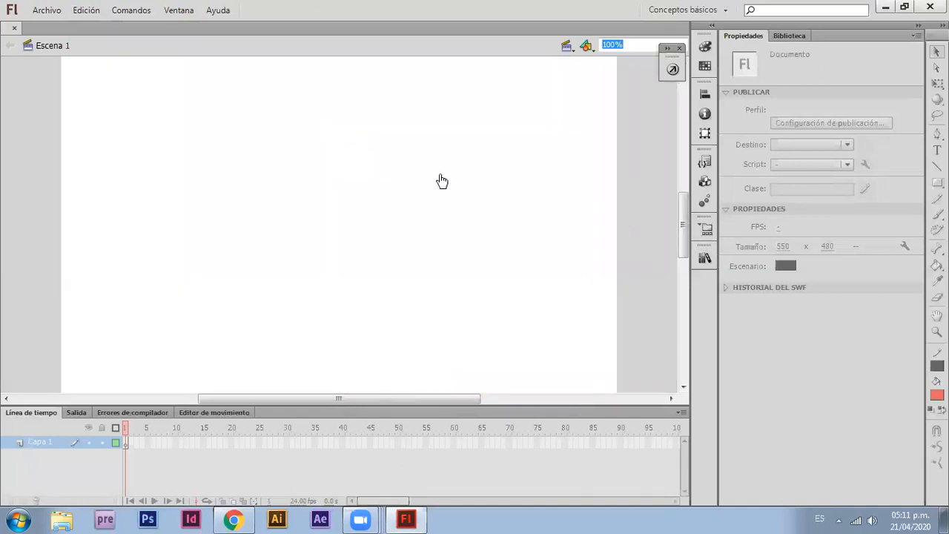
{"action": "key", "text": "z"}
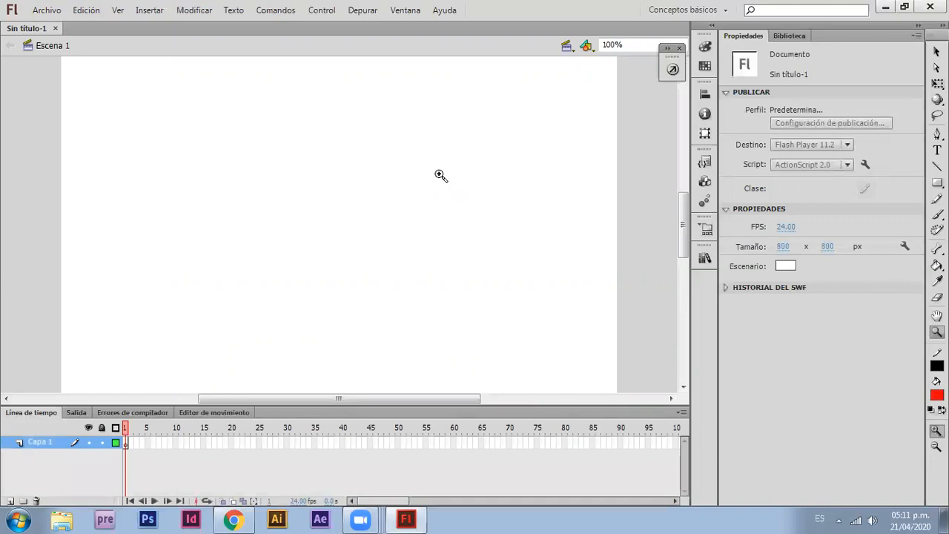
{"action": "left_click", "coordinate": [440, 175], "text": "alt"}
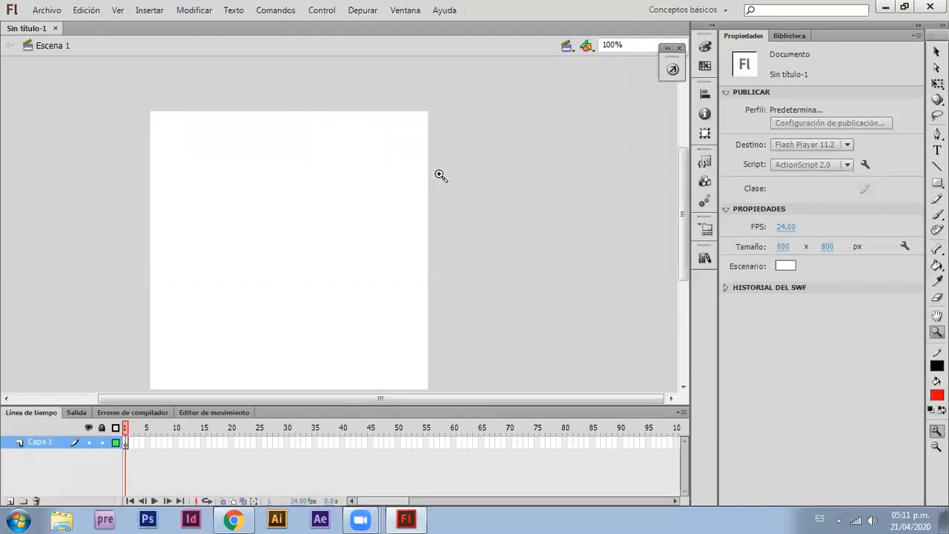
{"action": "key", "text": "v"}
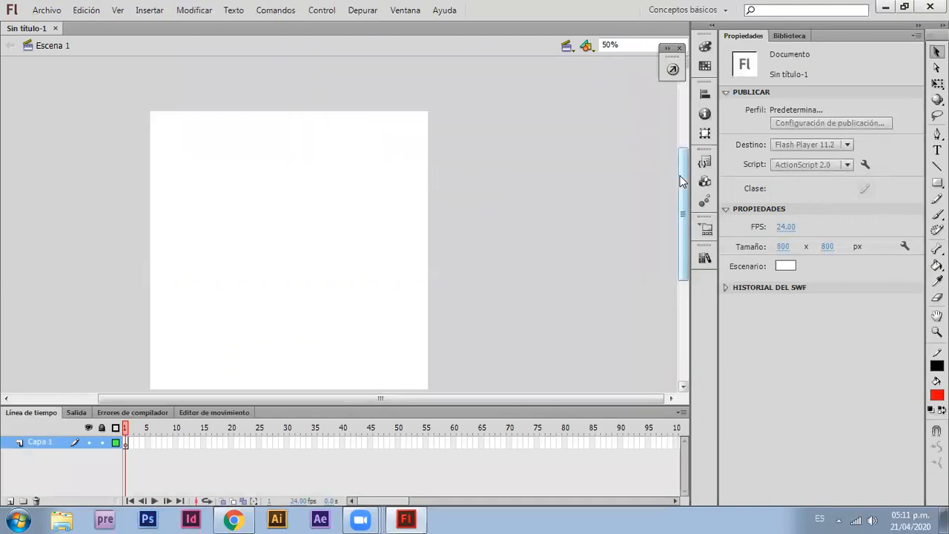
{"action": "scroll", "coordinate": [682, 189], "scroll_direction": "down", "scroll_amount": 1}
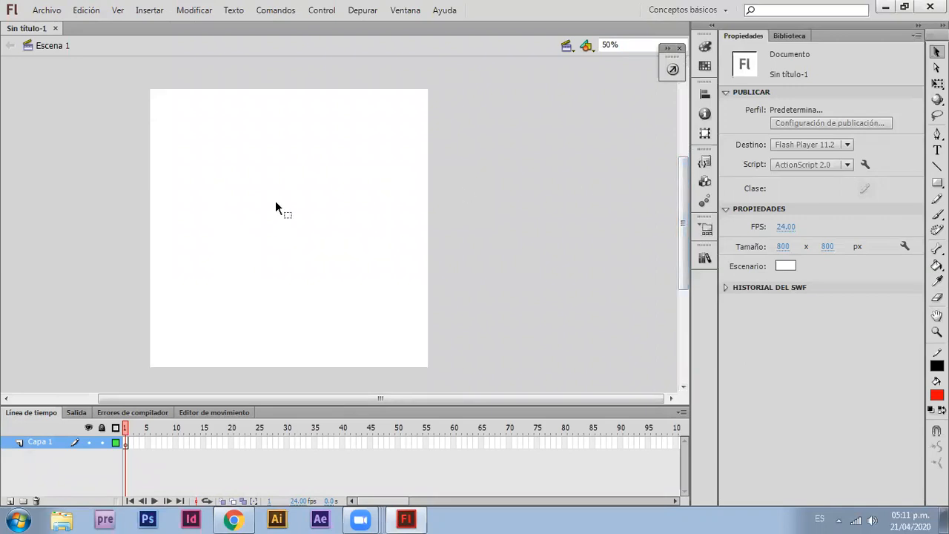
- Import "Princess Zelda - The Legend of Zelda Ocarina of Time.mp3" and marciano1.png from the Descargas folder into the document's library
{"action": "left_click", "coordinate": [806, 35]}
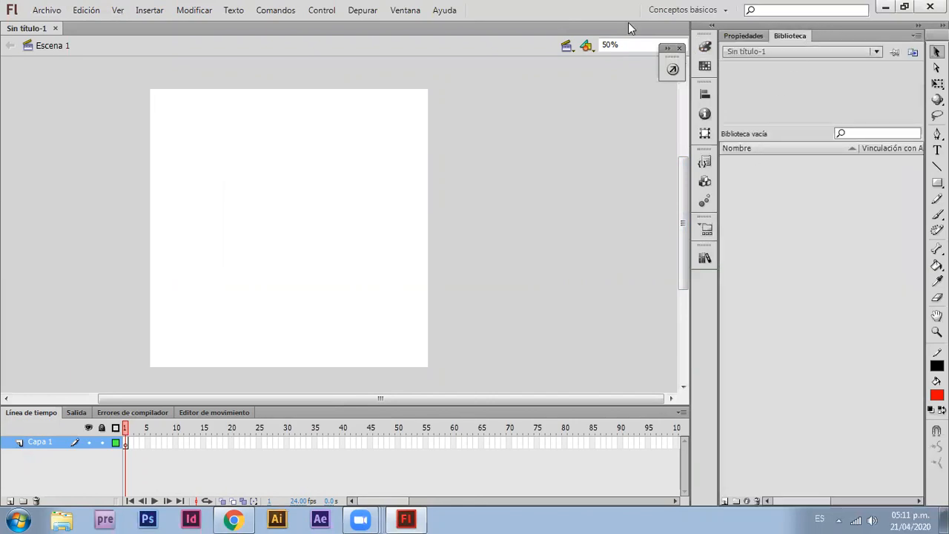
{"action": "left_click", "coordinate": [47, 10]}
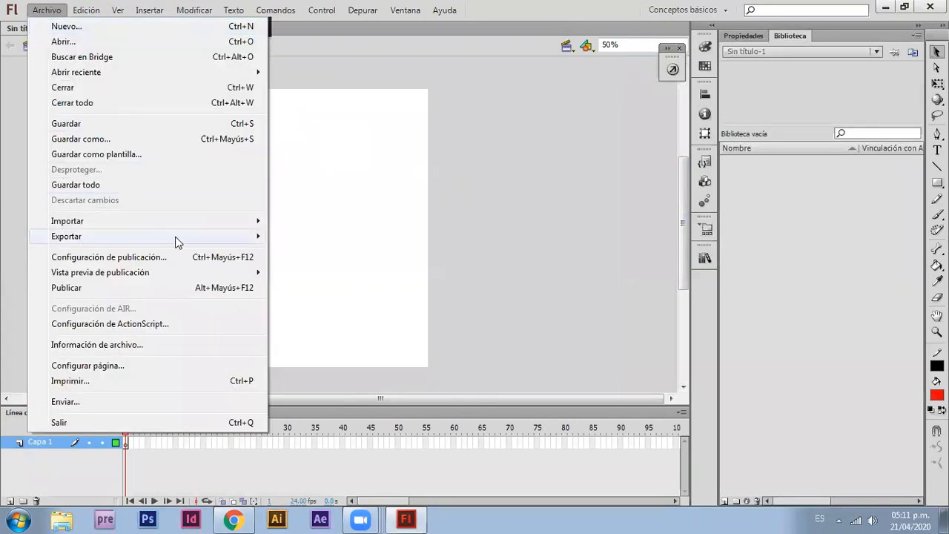
{"action": "mouse_move", "coordinate": [189, 224]}
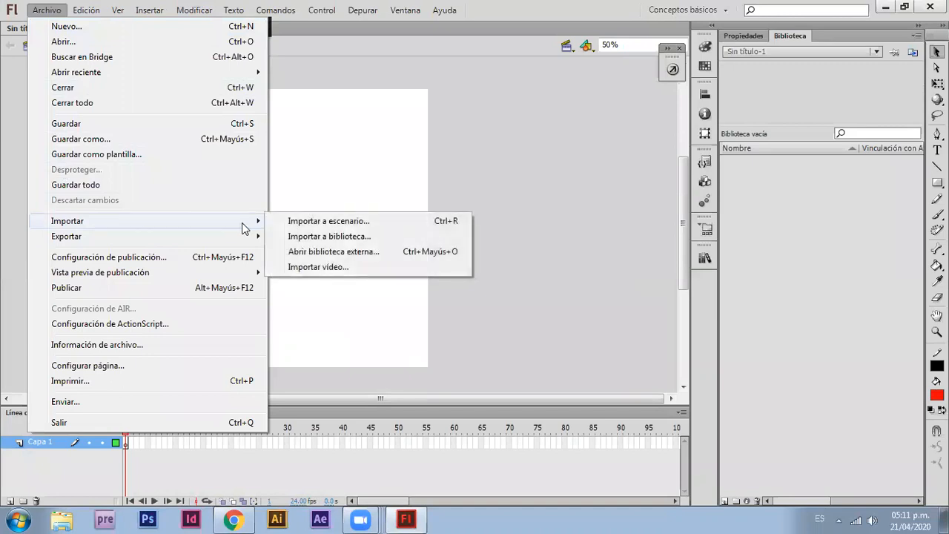
{"action": "left_click", "coordinate": [303, 236]}
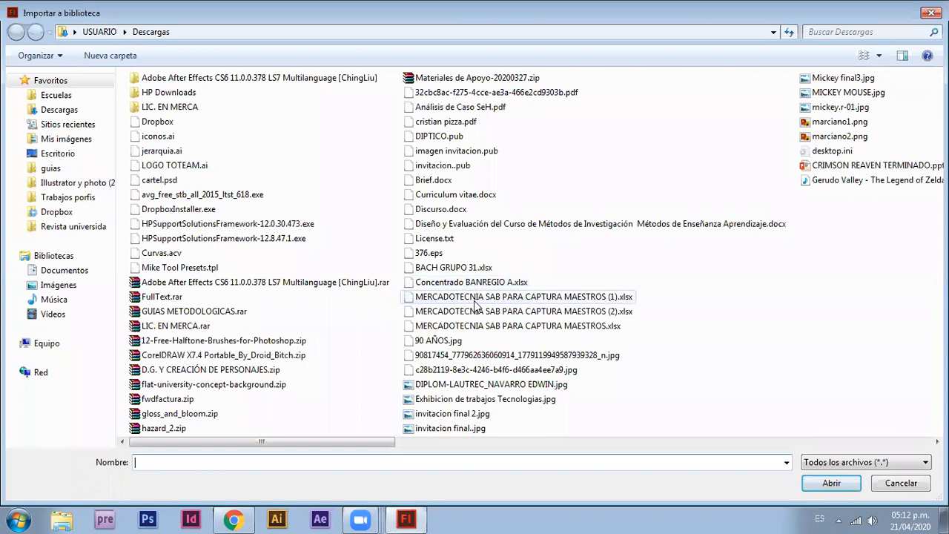
{"action": "left_click_drag", "start_coordinate": [269, 442], "coordinate": [860, 443]}
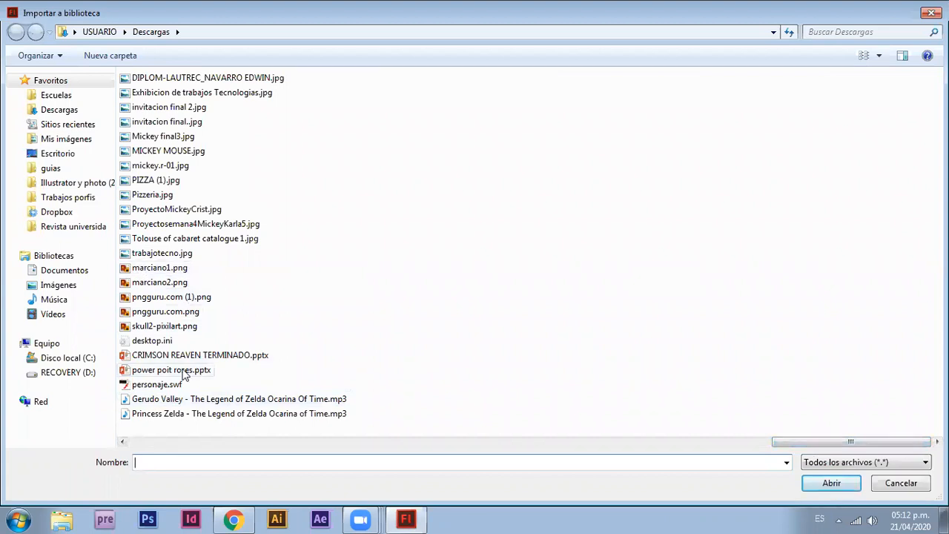
{"action": "left_click", "coordinate": [175, 417]}
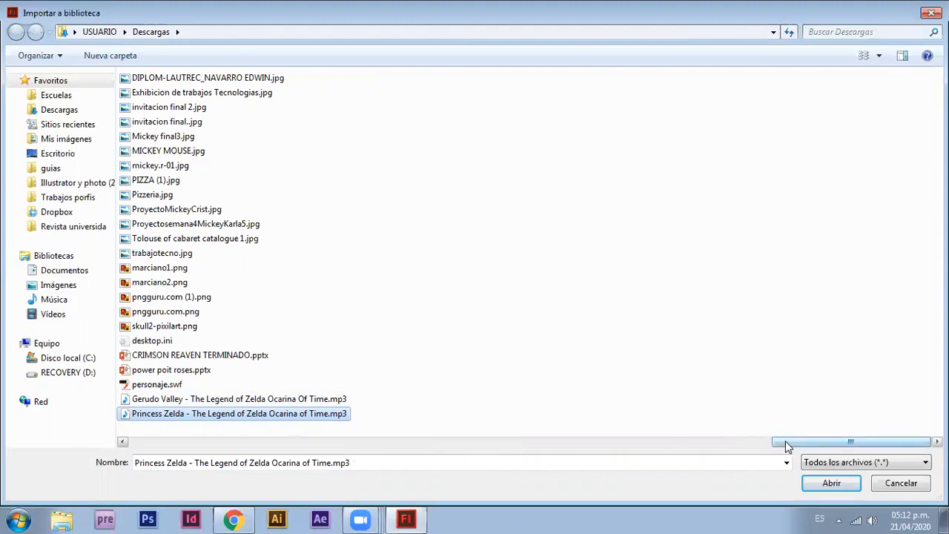
{"action": "left_click_drag", "start_coordinate": [787, 445], "coordinate": [498, 415]}
{"action": "left_click_drag", "start_coordinate": [792, 443], "coordinate": [593, 431]}
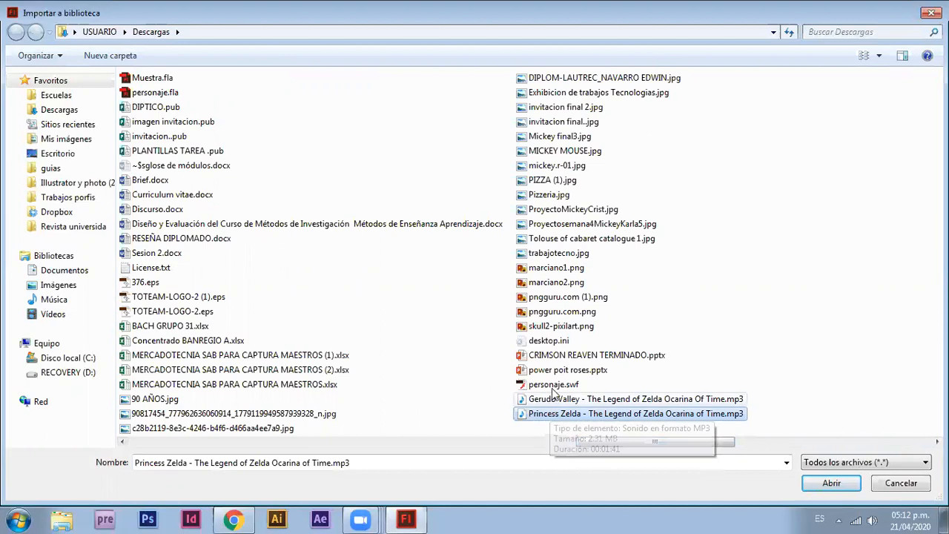
{"action": "left_click", "coordinate": [557, 269], "text": "ctrl"}
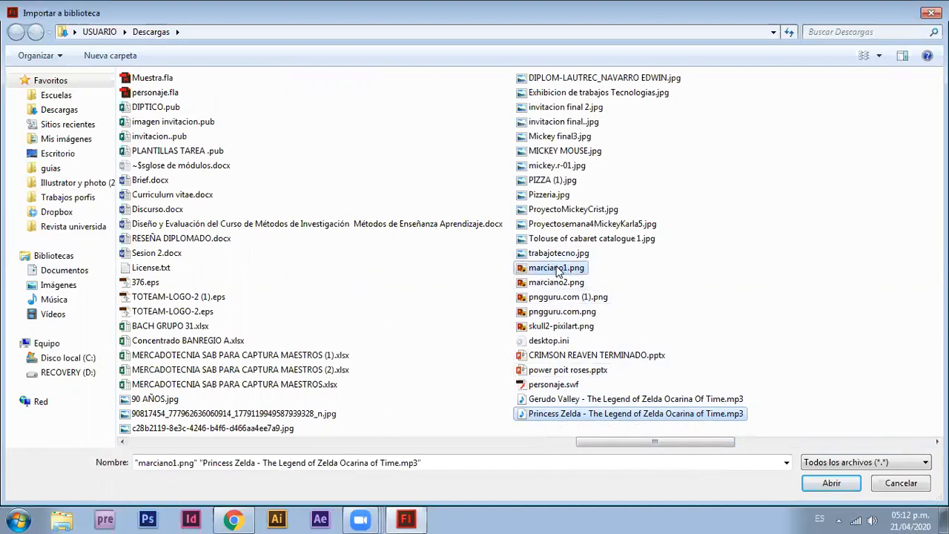
{"action": "left_click", "coordinate": [831, 482]}
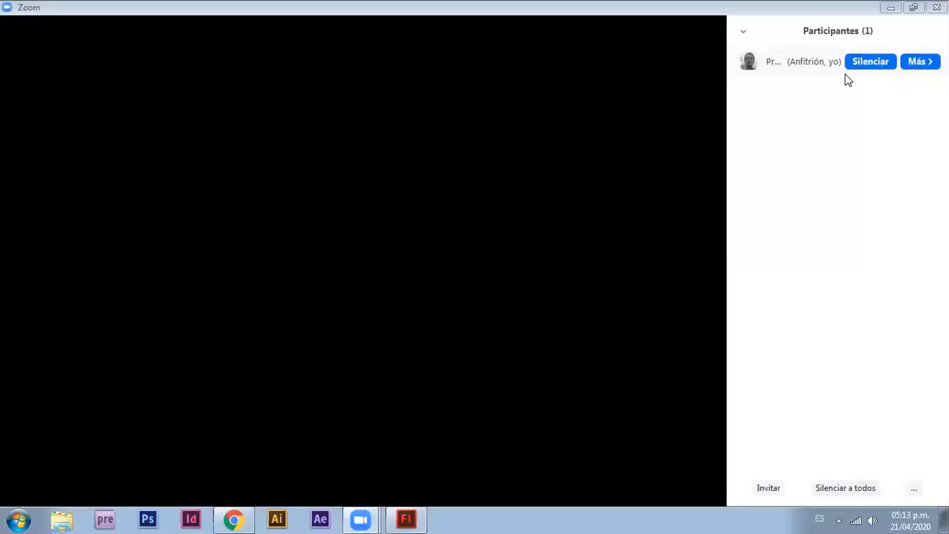
{"action": "left_click", "coordinate": [405, 519]}
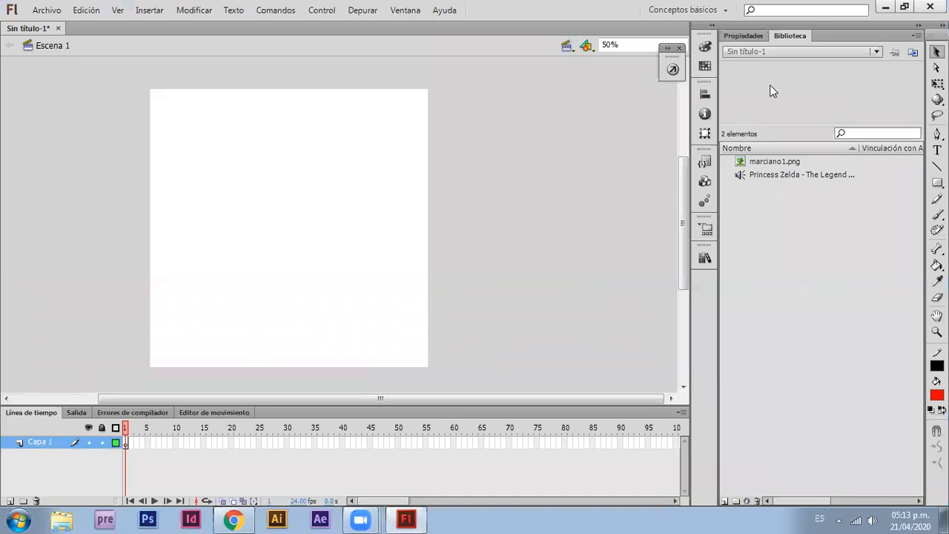
- Play a short preview of the imported Princess Zelda sound in the library and stop it
{"action": "left_click", "coordinate": [778, 178]}
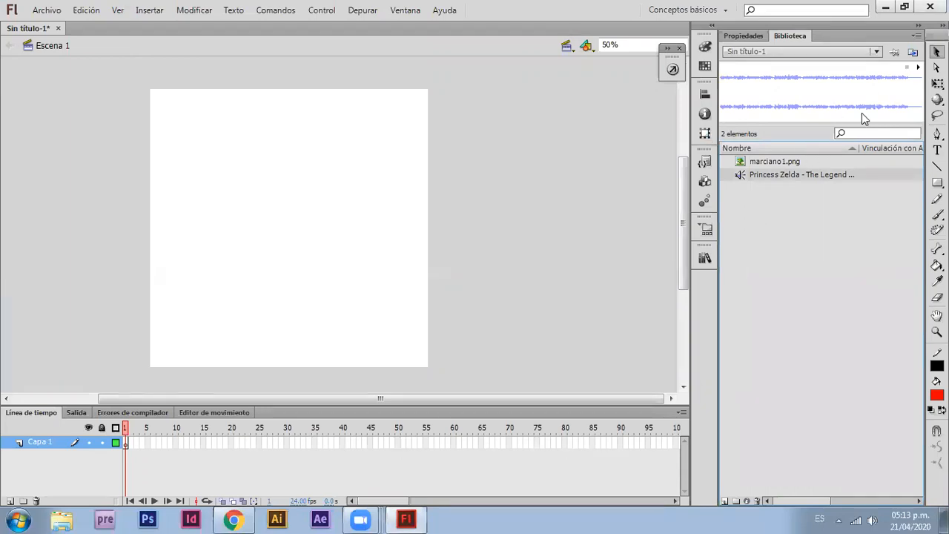
{"action": "left_click", "coordinate": [917, 69]}
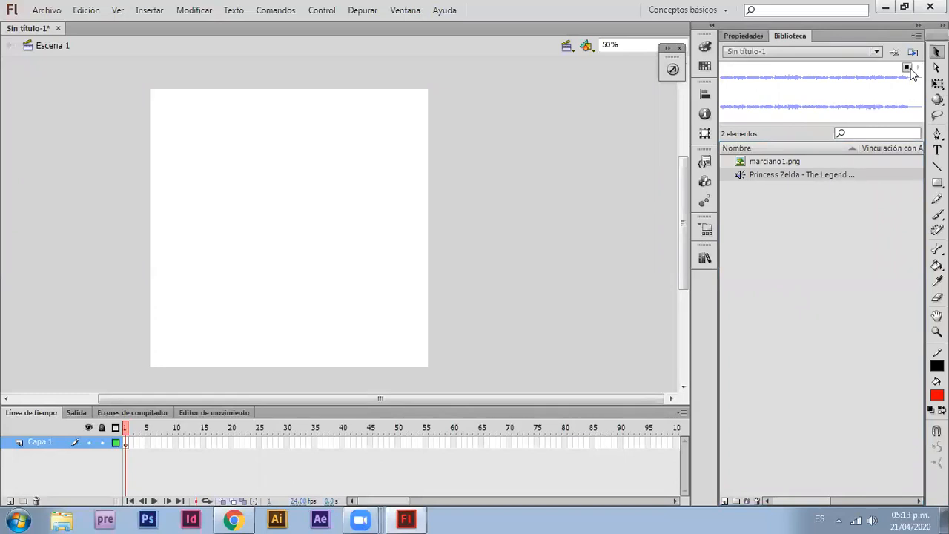
{"action": "left_click", "coordinate": [906, 68]}
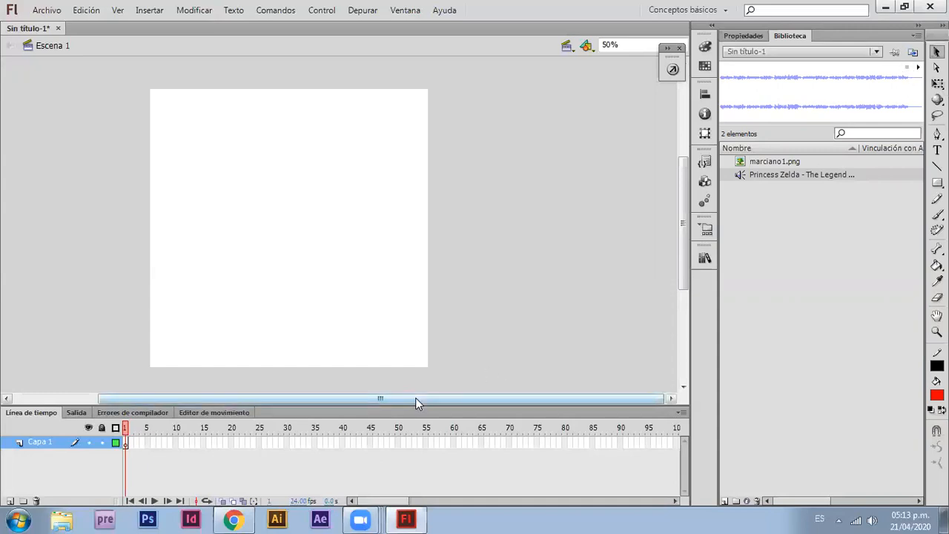
- Rename the layer Capa 1 as Sonido
{"action": "double_click", "coordinate": [41, 442]}
{"action": "type", "text": "Sonido"}
{"action": "key", "text": "Return"}
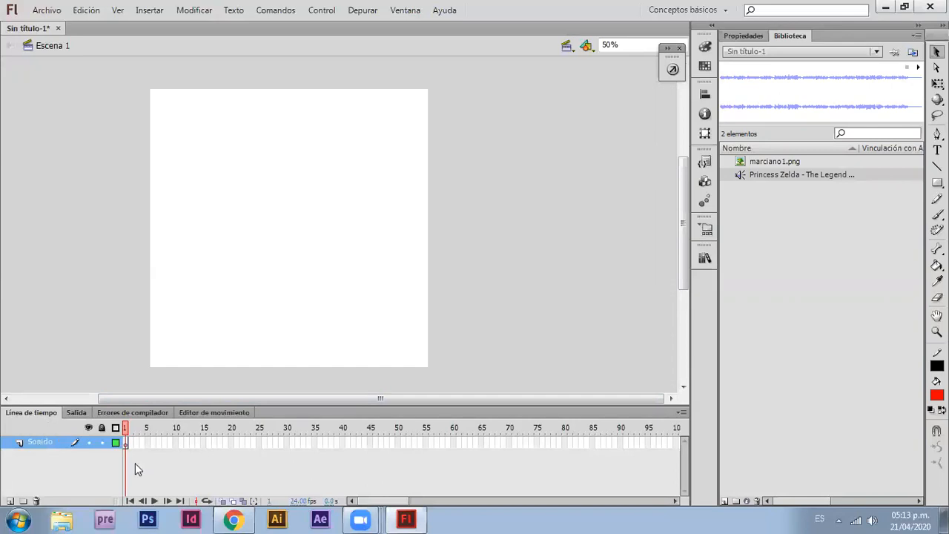
- Add a layer above Sonido and name it Imagen
{"action": "left_click", "coordinate": [10, 500]}
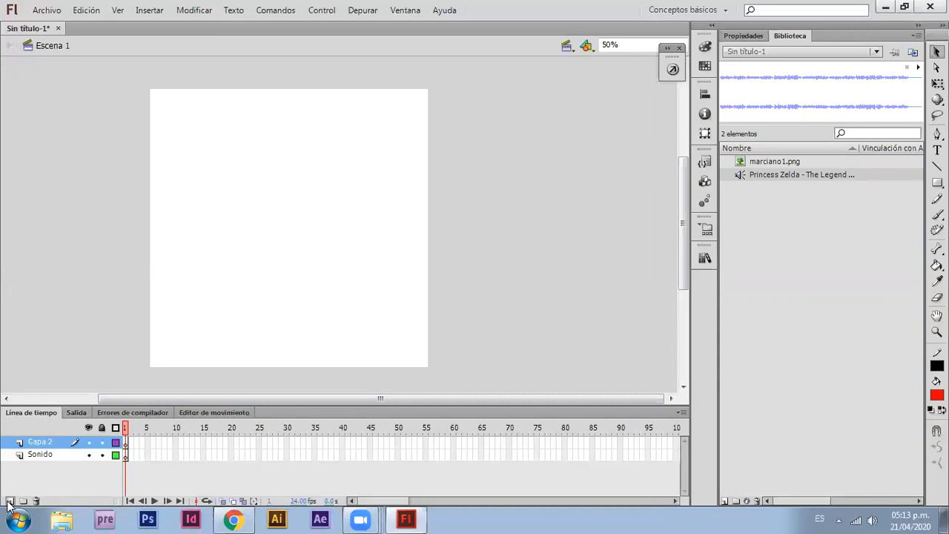
{"action": "double_click", "coordinate": [49, 442]}
{"action": "left_click", "coordinate": [49, 442]}
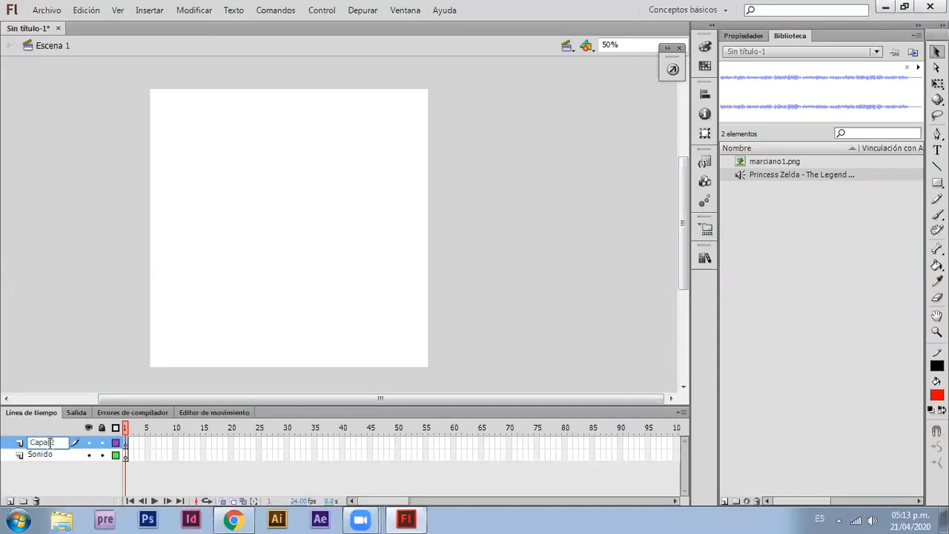
{"action": "key", "text": "BackSpace"}
{"action": "key", "text": "BackSpace"}
{"action": "key", "text": "BackSpace"}
{"action": "key", "text": "BackSpace"}
{"action": "key", "text": "BackSpace"}
{"action": "double_click", "coordinate": [50, 443]}
{"action": "type", "text": "Imagen"}
{"action": "key", "text": "Return"}
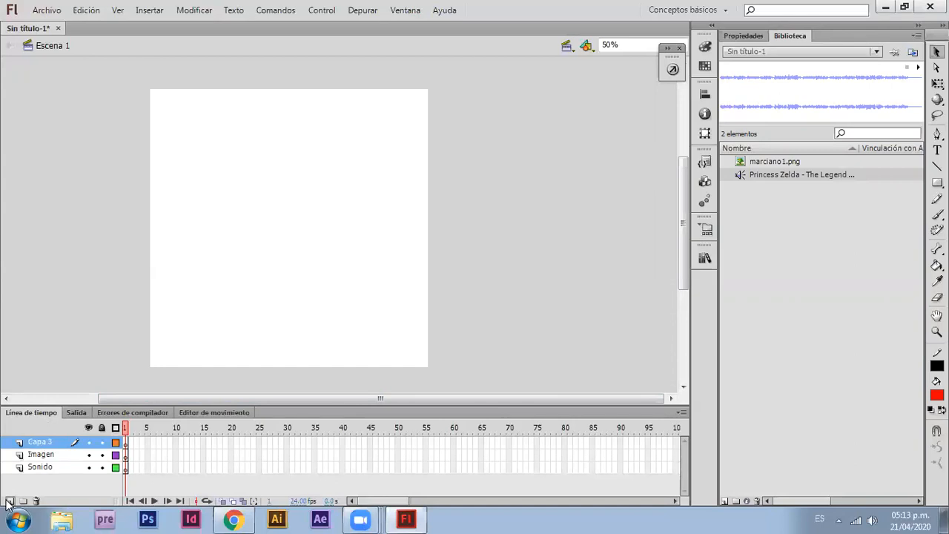
- Name the new layer above Imagen Botones, and add another layer above it named Acciones
{"action": "double_click", "coordinate": [35, 441]}
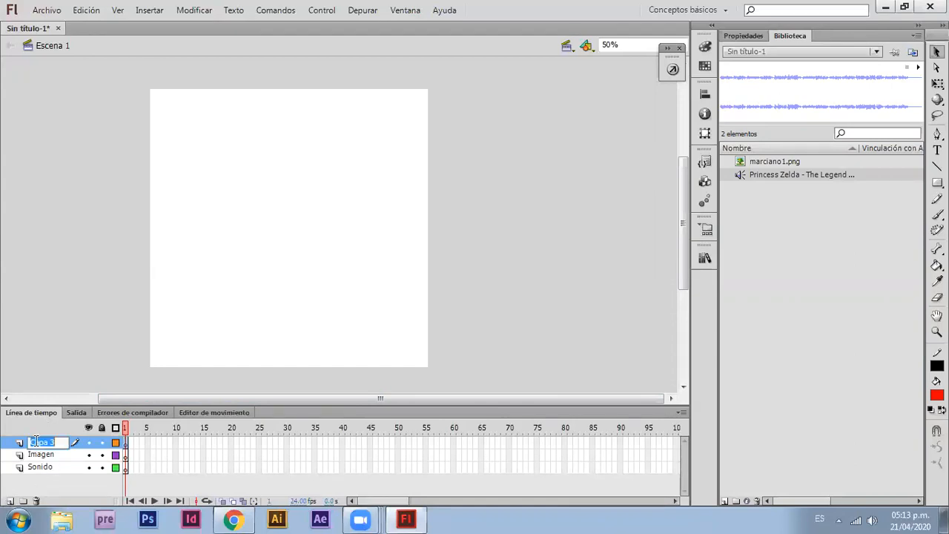
{"action": "type", "text": "Botones"}
{"action": "left_click", "coordinate": [10, 500]}
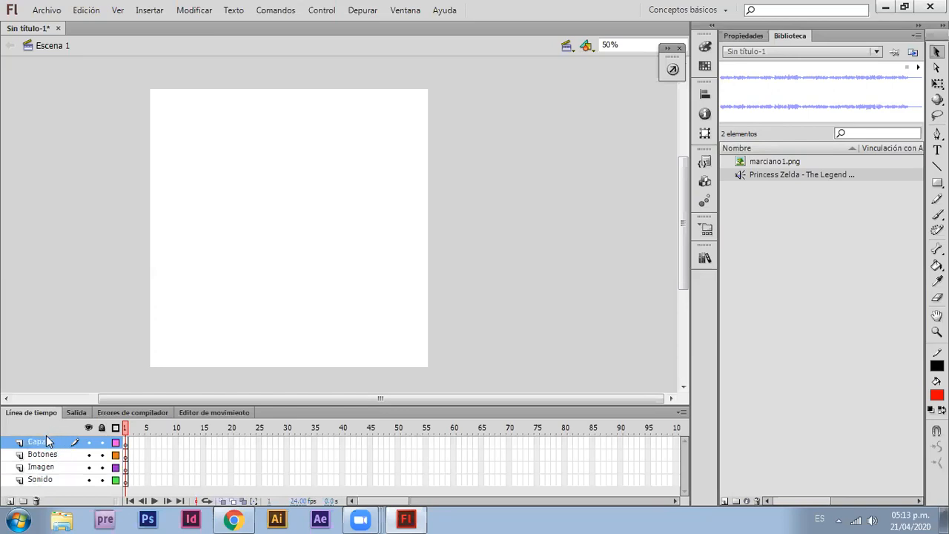
{"action": "double_click", "coordinate": [43, 442]}
{"action": "double_click", "coordinate": [42, 442]}
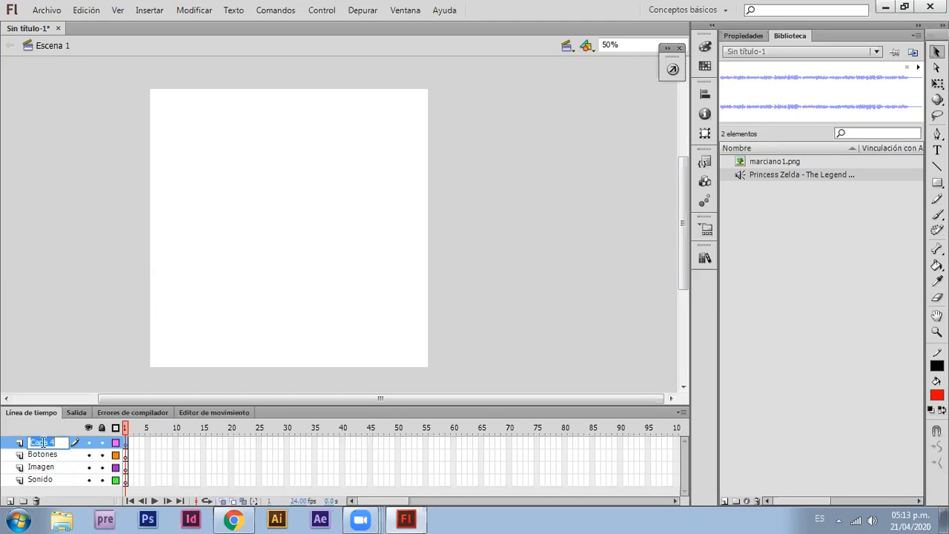
{"action": "type", "text": "Acciones"}
{"action": "key", "text": "Return"}
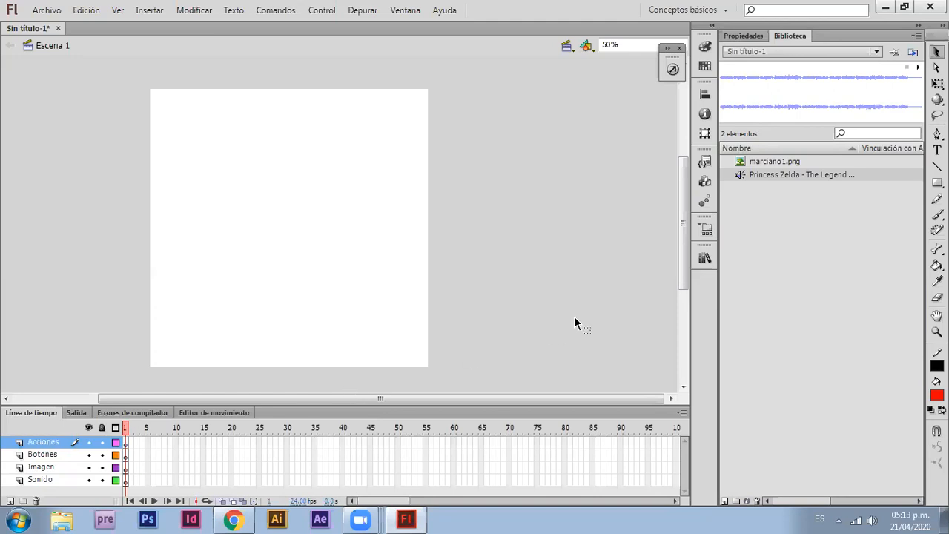
- Assign the Princess Zelda mp3 as the sound of frame 1 on the Sonido layer
{"action": "left_click", "coordinate": [125, 480]}
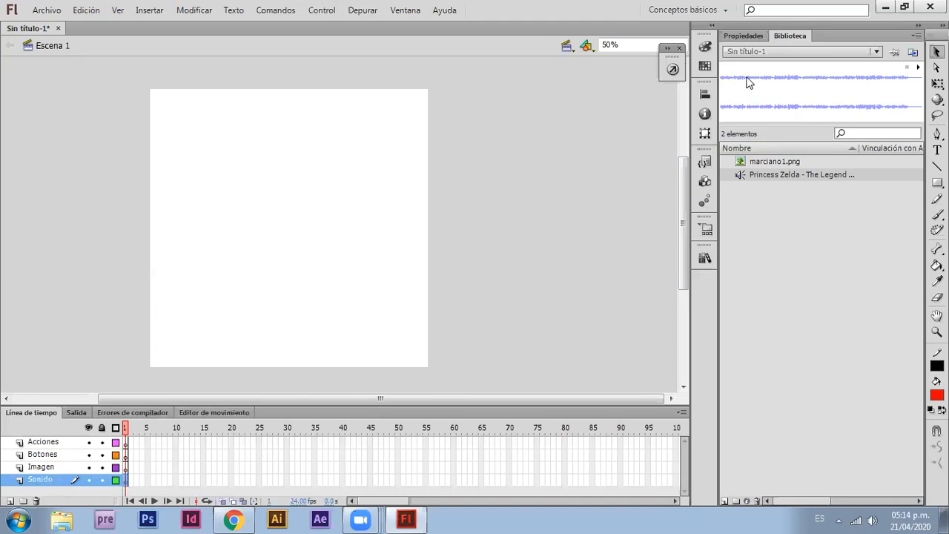
{"action": "left_click", "coordinate": [744, 36]}
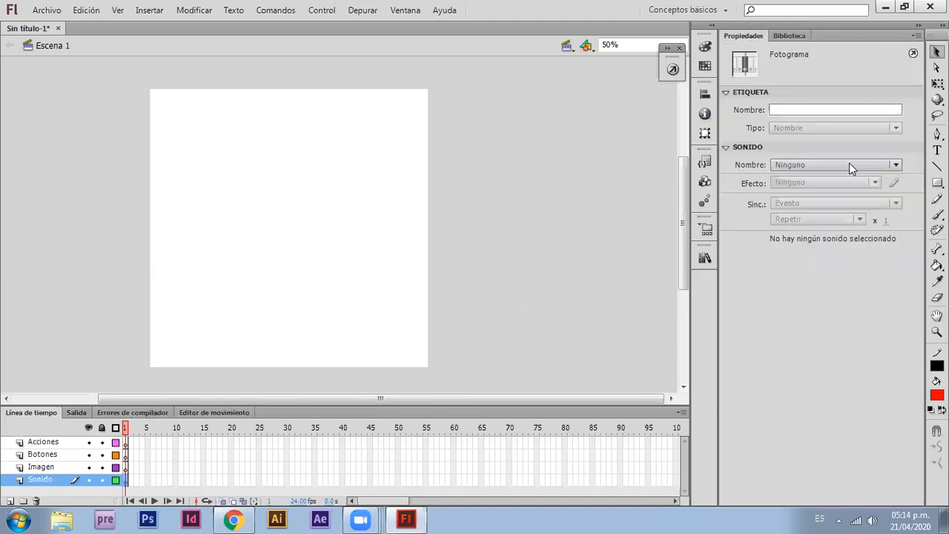
{"action": "left_click", "coordinate": [733, 146]}
{"action": "left_click", "coordinate": [732, 146]}
{"action": "left_click", "coordinate": [804, 164]}
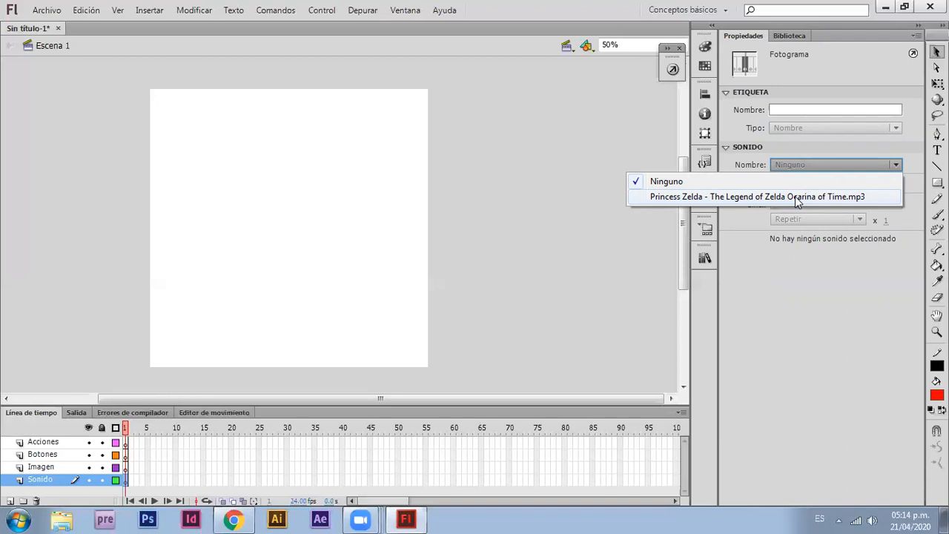
{"action": "left_click", "coordinate": [702, 198]}
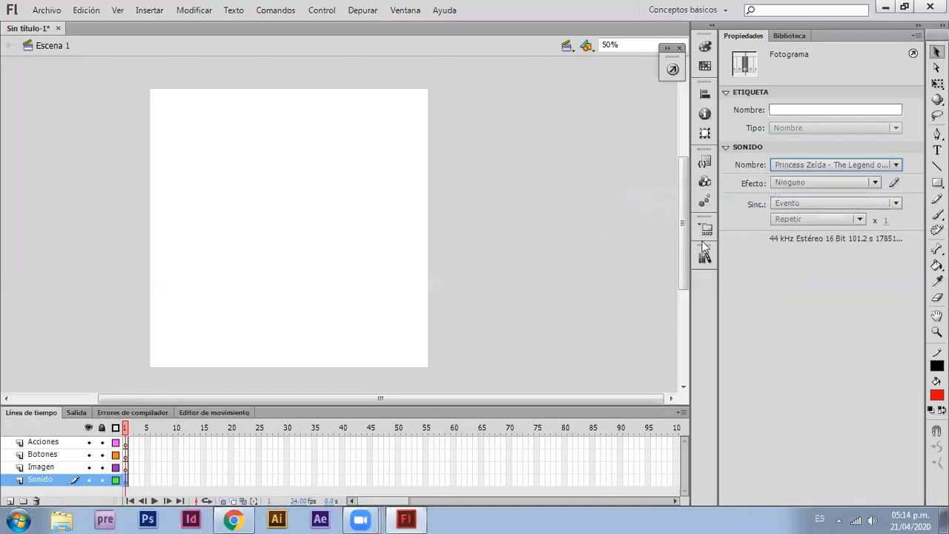
- Check the sound properties of frame 1 on the Acciones, Botones, Imagen and Sonido layers
{"action": "left_click", "coordinate": [126, 443]}
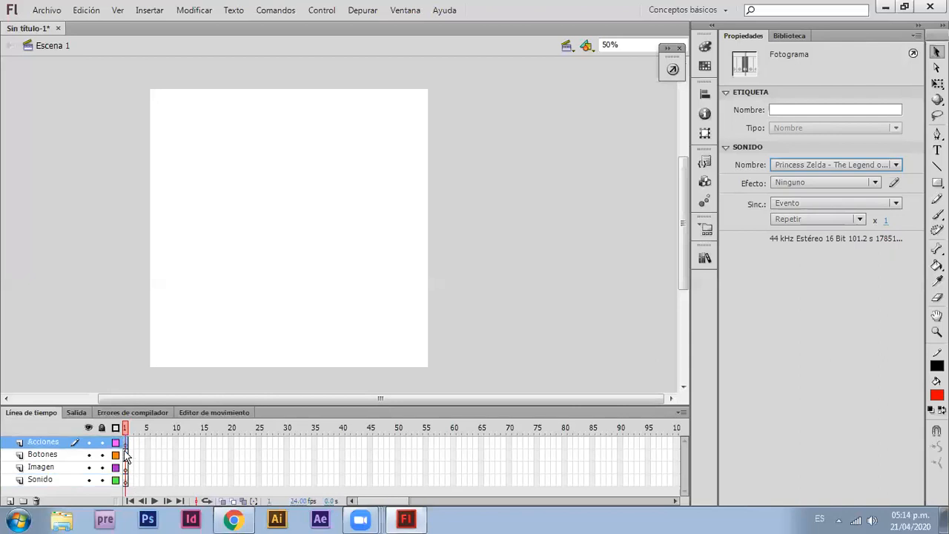
{"action": "left_click", "coordinate": [126, 455]}
{"action": "left_click", "coordinate": [125, 467]}
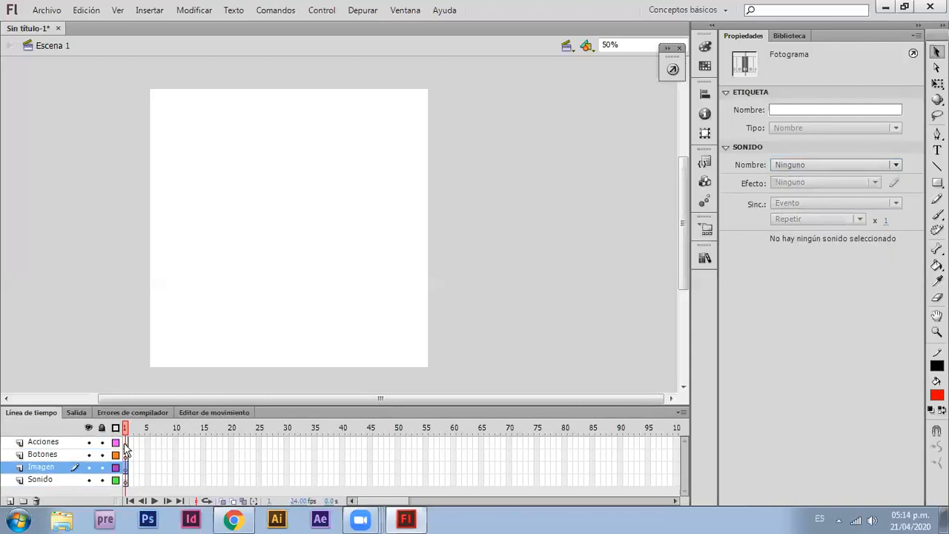
{"action": "left_click", "coordinate": [125, 442]}
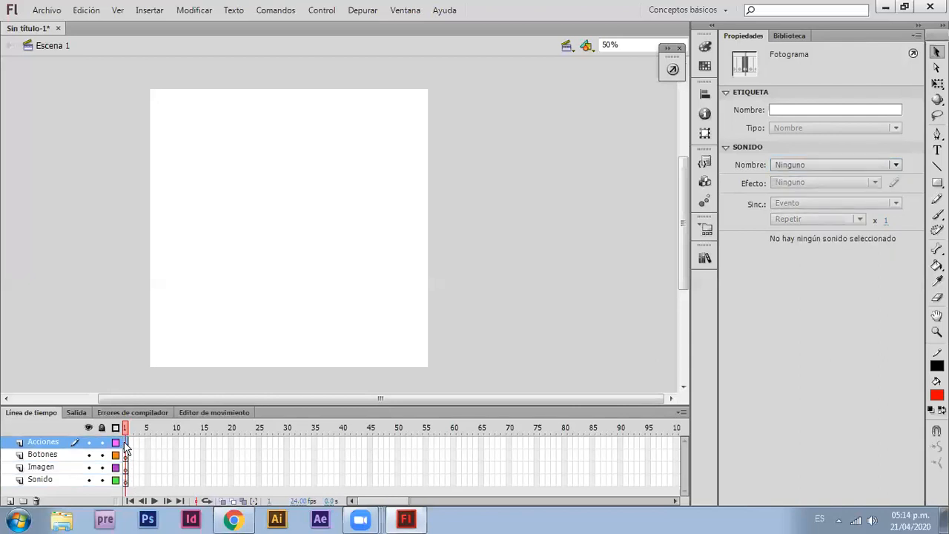
{"action": "left_click", "coordinate": [125, 479]}
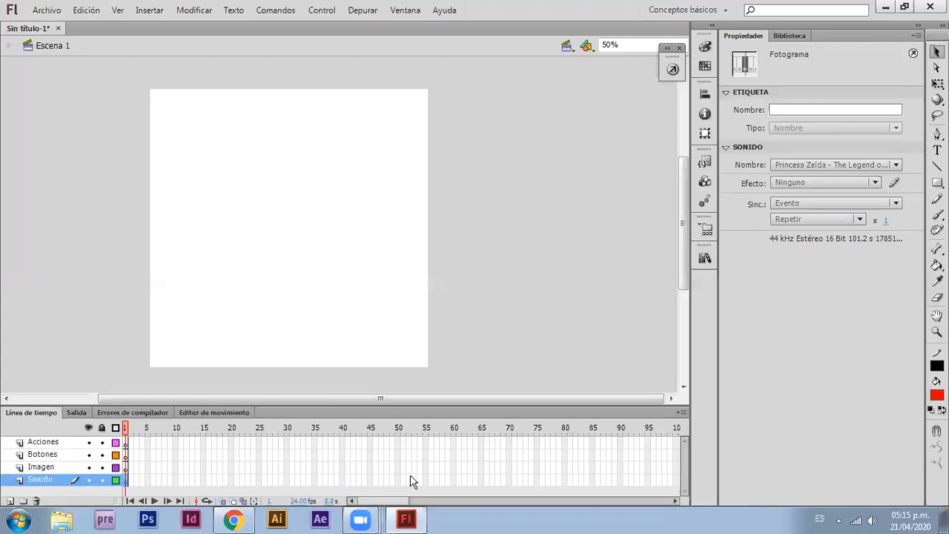
- Insert a keyframe at frame 60 of the Sonido layer and return to frame 1
{"action": "left_click", "coordinate": [452, 478]}
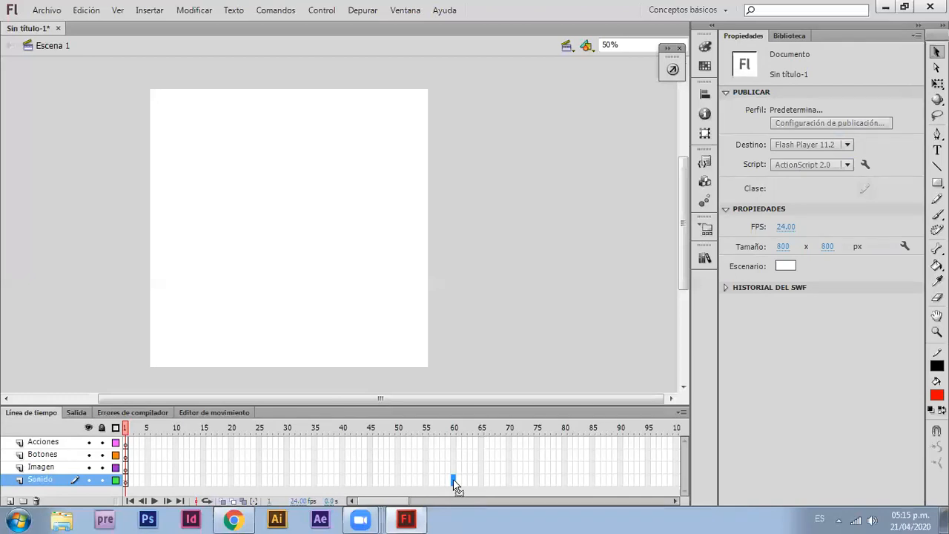
{"action": "key", "text": "F5"}
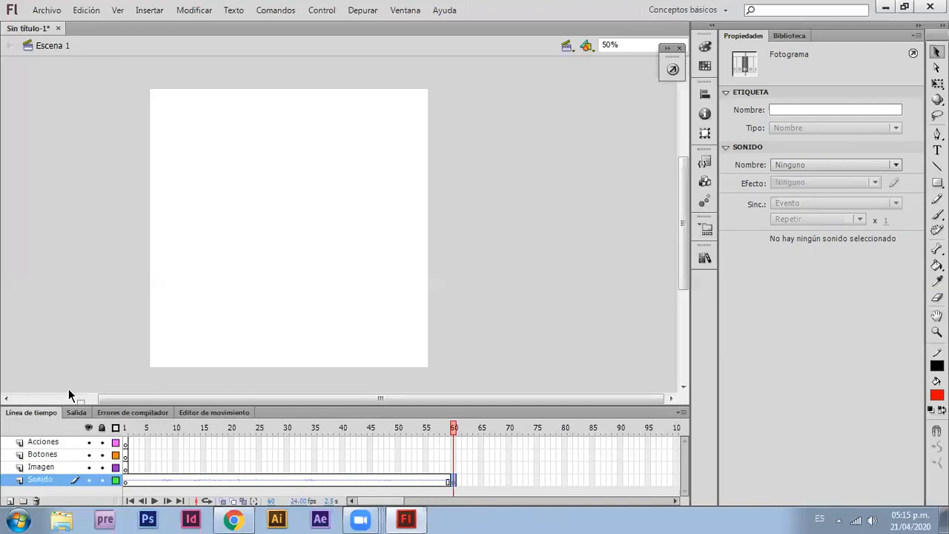
{"action": "left_click", "coordinate": [127, 481]}
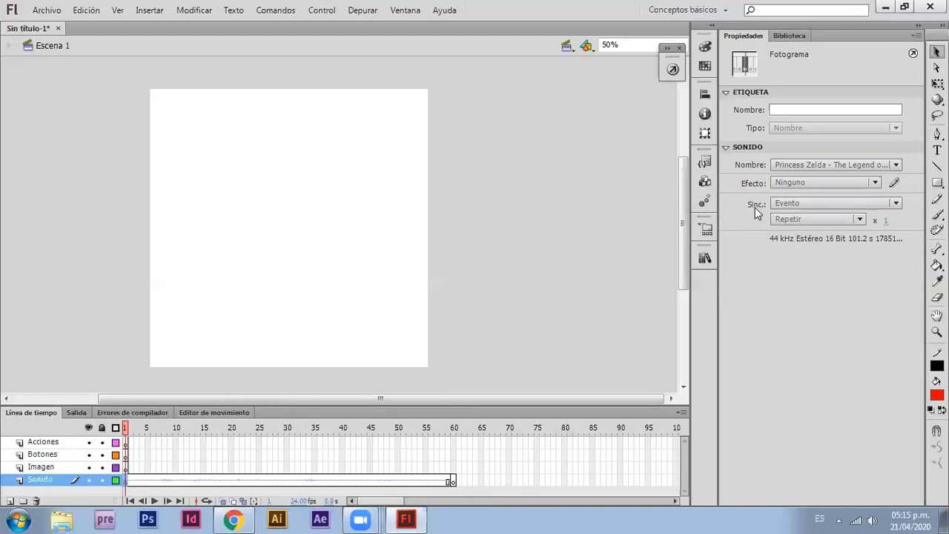
- Try the Flujo and Evento sync options on the frame 1 sound, finishing with Flujo
{"action": "left_click", "coordinate": [806, 202]}
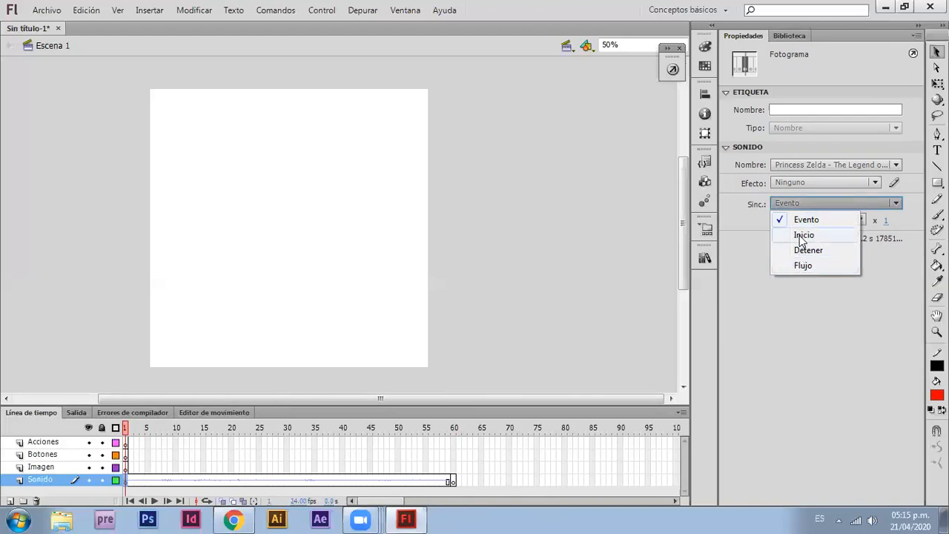
{"action": "left_click", "coordinate": [793, 266]}
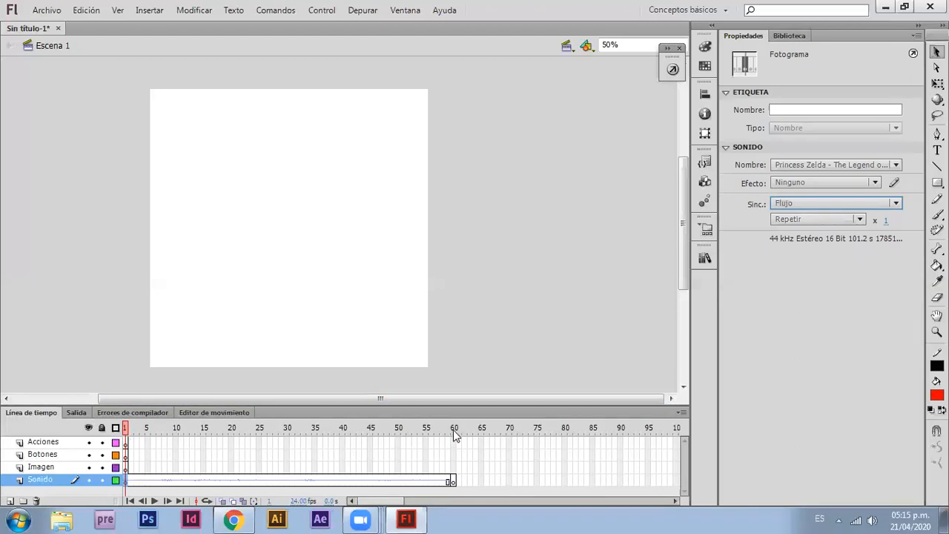
{"action": "left_click", "coordinate": [792, 205]}
{"action": "left_click", "coordinate": [795, 222]}
{"action": "left_click", "coordinate": [818, 200]}
{"action": "left_click", "coordinate": [813, 222]}
{"action": "left_click", "coordinate": [818, 202]}
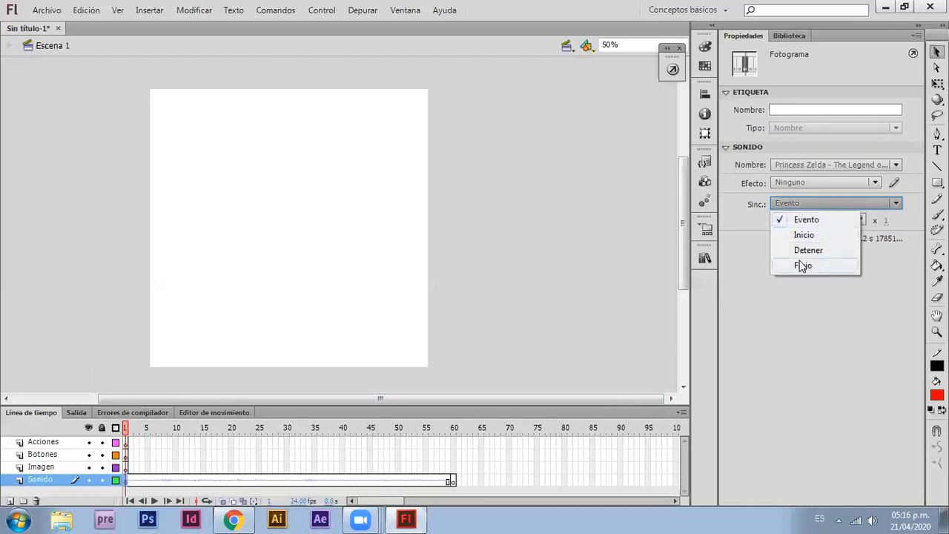
{"action": "left_click", "coordinate": [801, 266]}
- Test the movie to hear the sound with Flujo sync, and close the preview
{"action": "left_click_drag", "start_coordinate": [127, 430], "coordinate": [115, 455]}
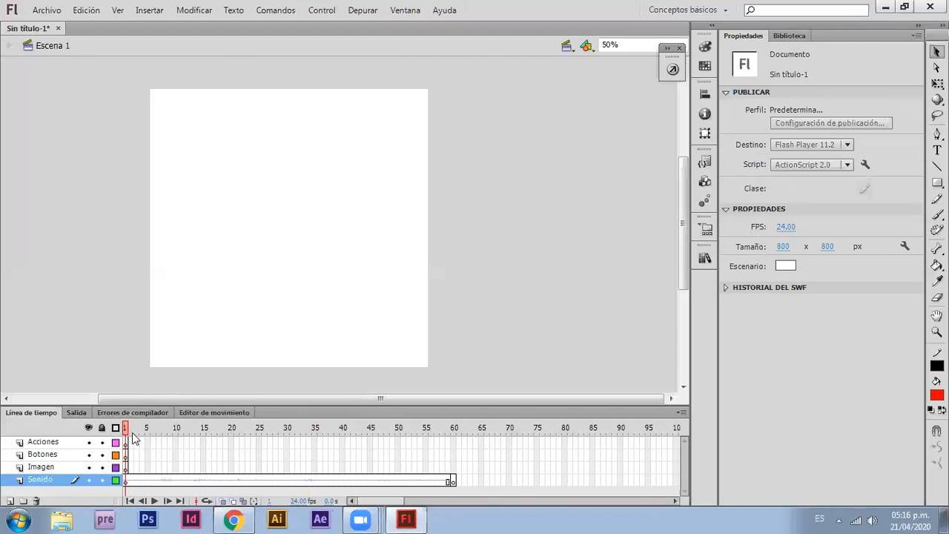
{"action": "key", "text": "ctrl+Return"}
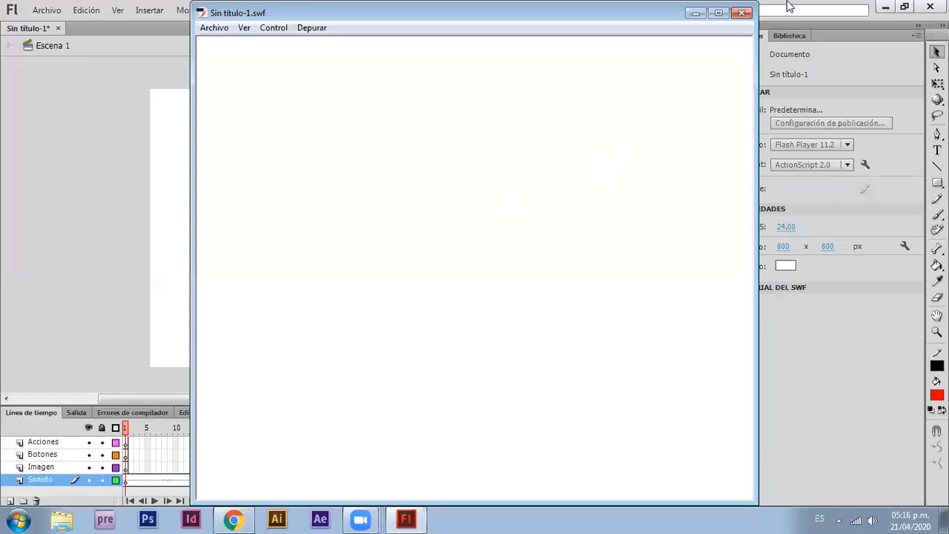
{"action": "left_click", "coordinate": [742, 15]}
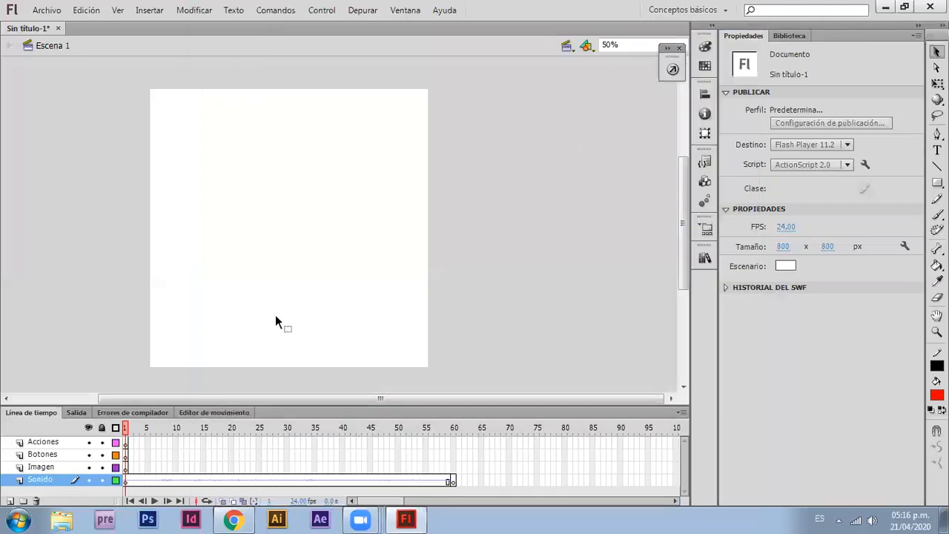
- Set the sync of the frame 1 sound on the Sonido layer to Evento and test the movie
{"action": "left_click", "coordinate": [452, 480]}
{"action": "left_click", "coordinate": [127, 482]}
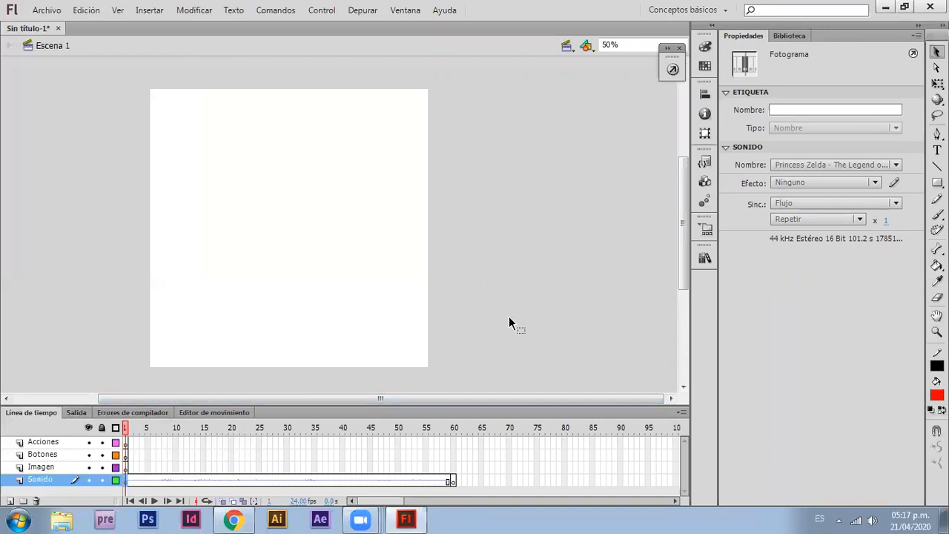
{"action": "left_click", "coordinate": [801, 203]}
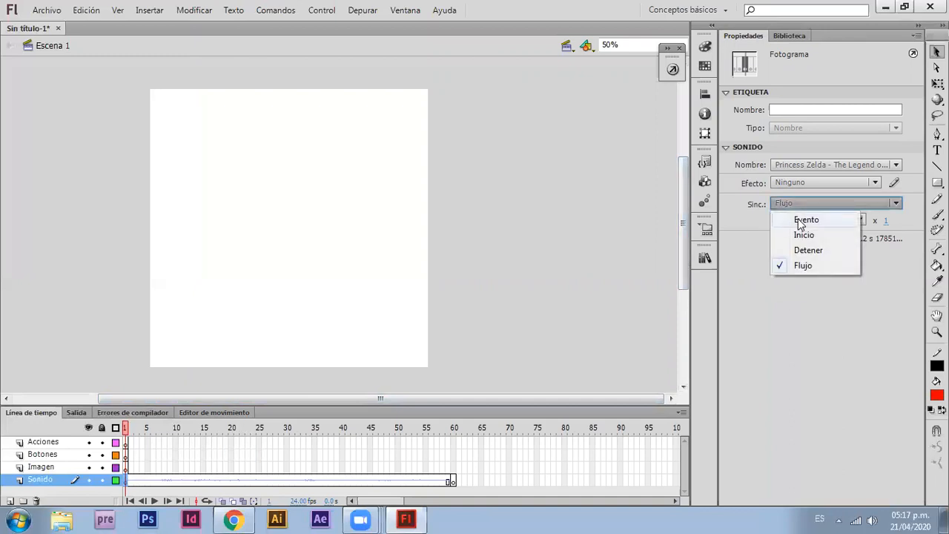
{"action": "left_click", "coordinate": [801, 220]}
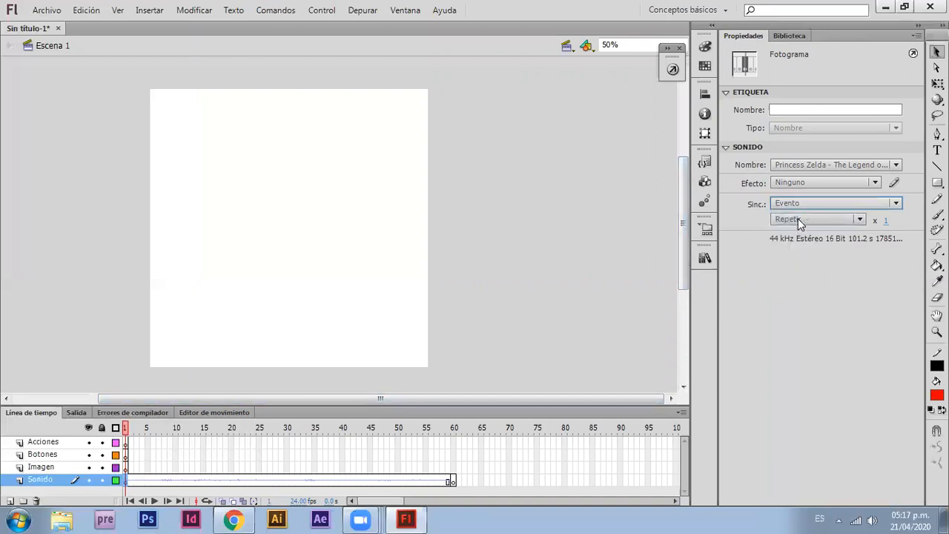
{"action": "key", "text": "ctrl+Return"}
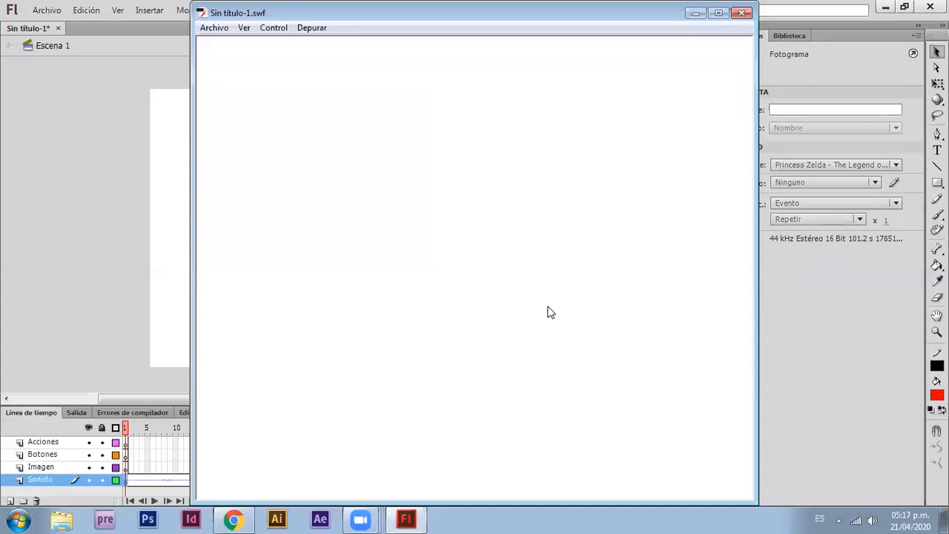
{"action": "left_click", "coordinate": [745, 16]}
- Set the sound's repeat count to 2 and test the movie again
{"action": "left_click", "coordinate": [885, 219]}
{"action": "type", "text": "2"}
{"action": "key", "text": "Return"}
{"action": "key", "text": "ctrl+Return"}
{"action": "left_click", "coordinate": [743, 14]}
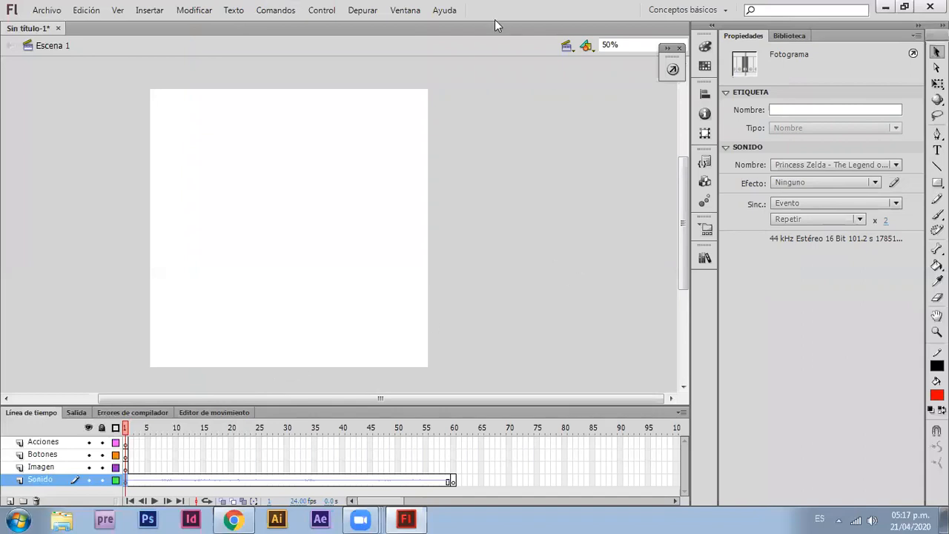
- Choose the Personalizado effect for the sound in frame 1 of the Sonido layer, opening its envelope for editing
{"action": "left_click", "coordinate": [405, 233]}
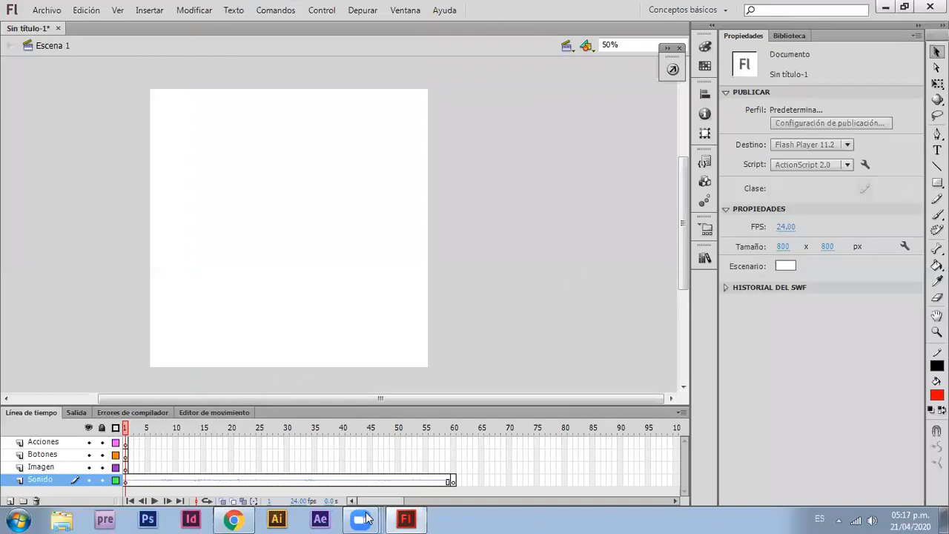
{"action": "left_click", "coordinate": [128, 482]}
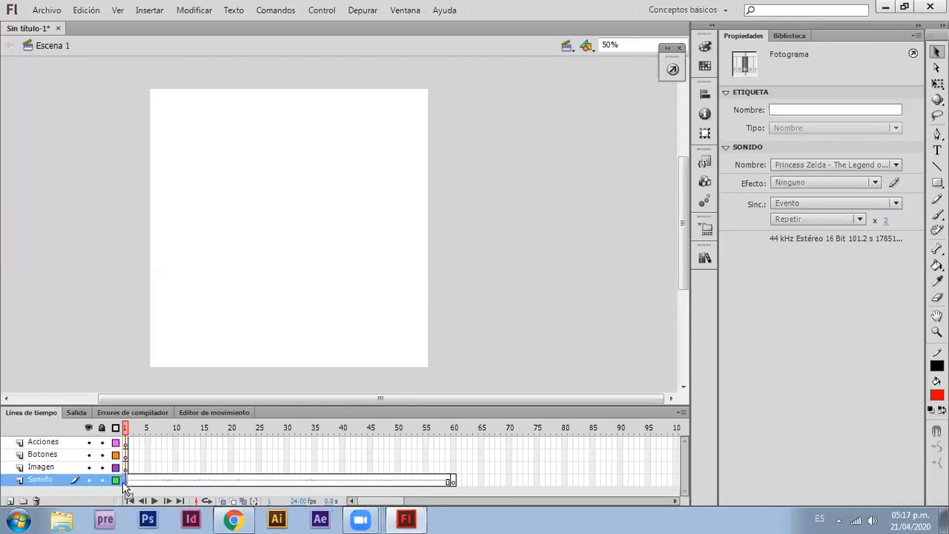
{"action": "left_click", "coordinate": [835, 191]}
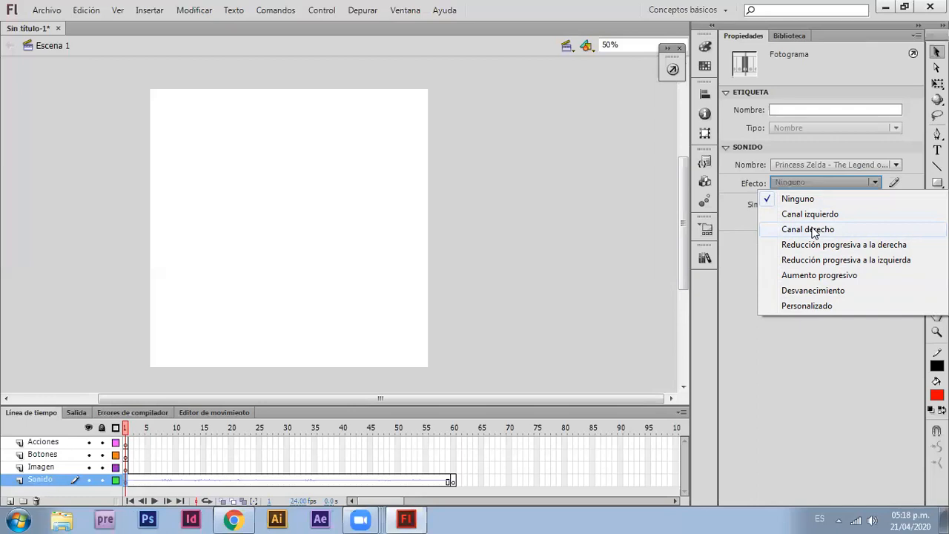
{"action": "left_click", "coordinate": [806, 305]}
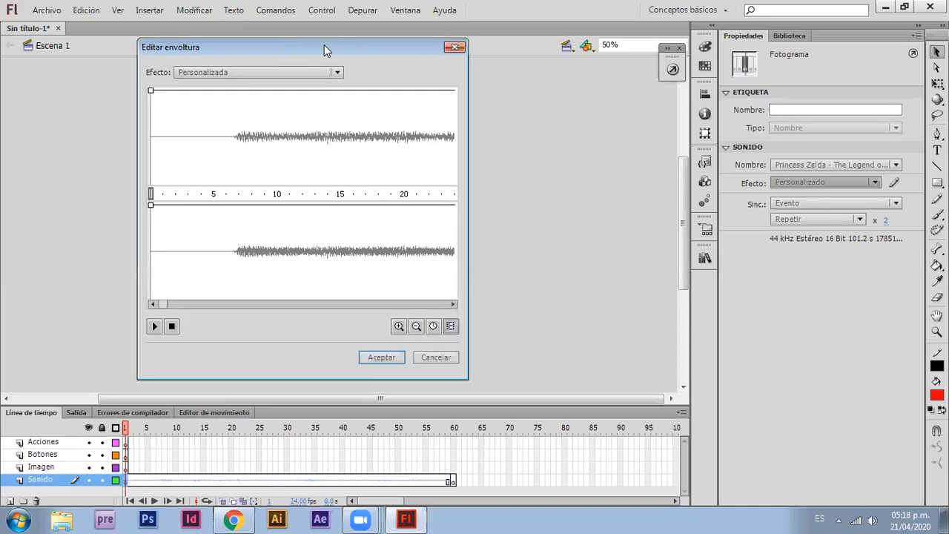
{"action": "left_click_drag", "start_coordinate": [324, 50], "coordinate": [620, 88]}
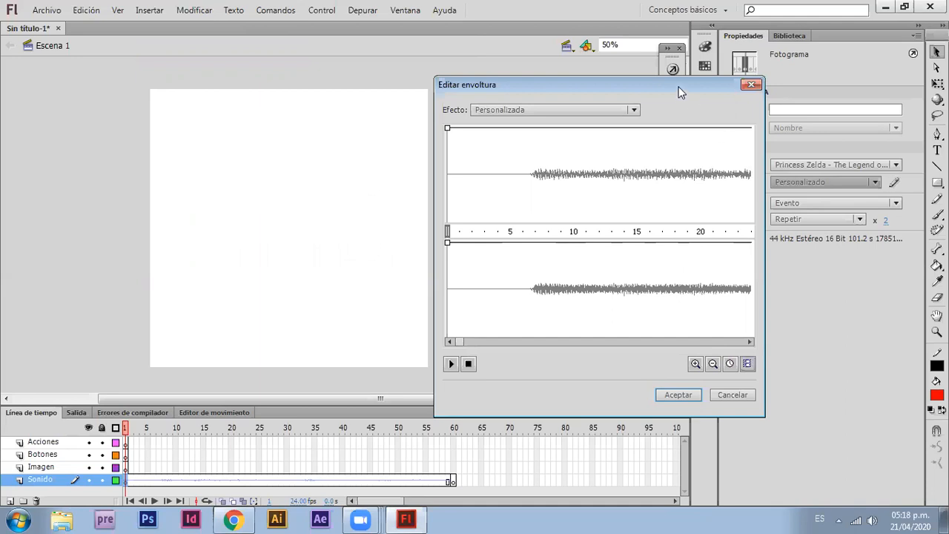
{"action": "left_click_drag", "start_coordinate": [681, 92], "coordinate": [604, 37]}
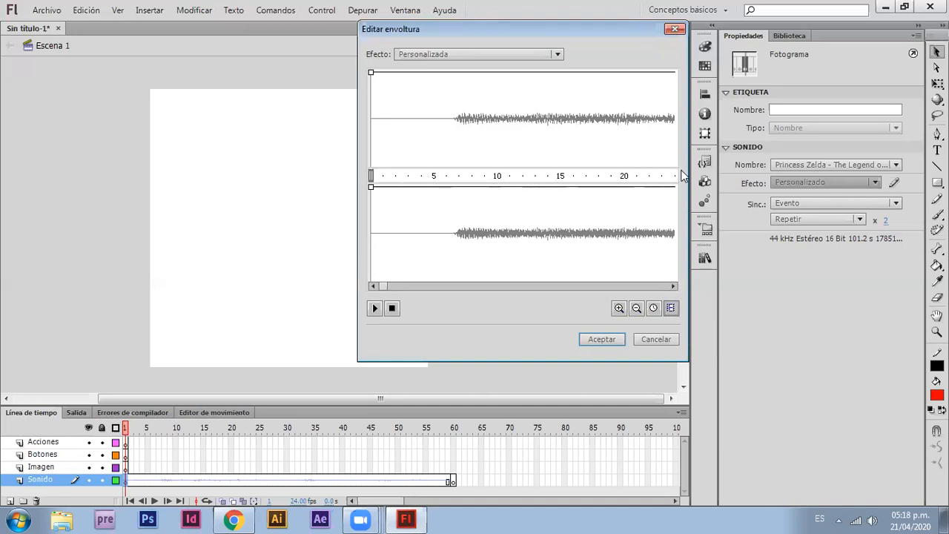
- Examine the sound's waveform in frames from its start to the end of its first playback
{"action": "left_click", "coordinate": [636, 307]}
{"action": "left_click", "coordinate": [636, 308]}
{"action": "left_click", "coordinate": [636, 308]}
{"action": "left_click", "coordinate": [636, 308]}
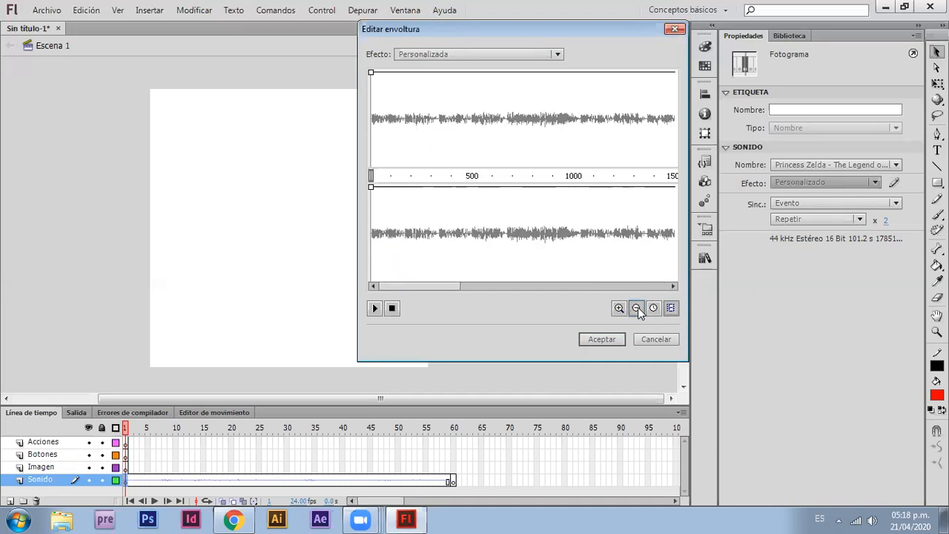
{"action": "left_click", "coordinate": [636, 308]}
{"action": "mouse_move", "coordinate": [456, 289]}
{"action": "left_mouse_down"}
{"action": "mouse_move", "coordinate": [506, 288]}
{"action": "mouse_move", "coordinate": [449, 290]}
{"action": "left_mouse_up"}
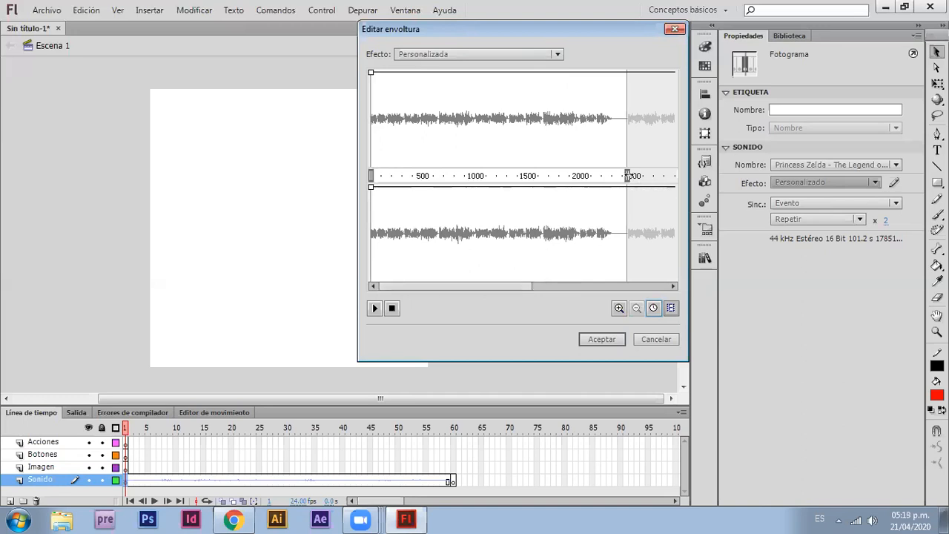
{"action": "left_click_drag", "start_coordinate": [507, 285], "coordinate": [587, 291]}
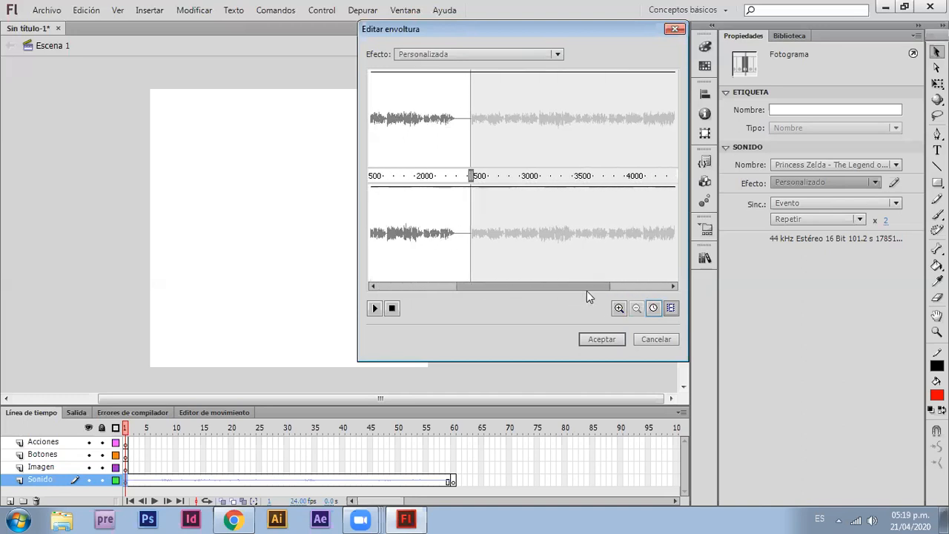
{"action": "left_click", "coordinate": [618, 307]}
{"action": "left_click", "coordinate": [618, 308]}
{"action": "left_click_drag", "start_coordinate": [378, 284], "coordinate": [516, 284]}
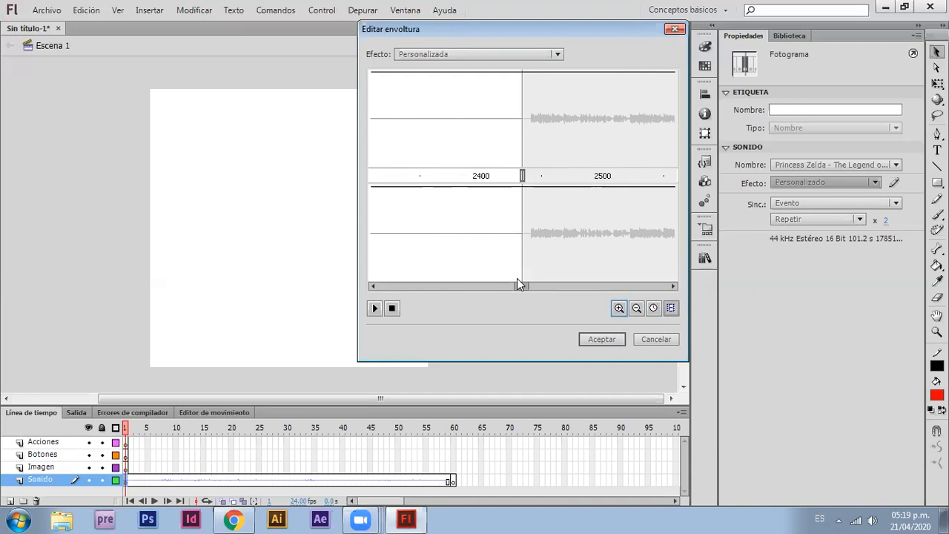
{"action": "left_click_drag", "start_coordinate": [516, 284], "coordinate": [368, 282]}
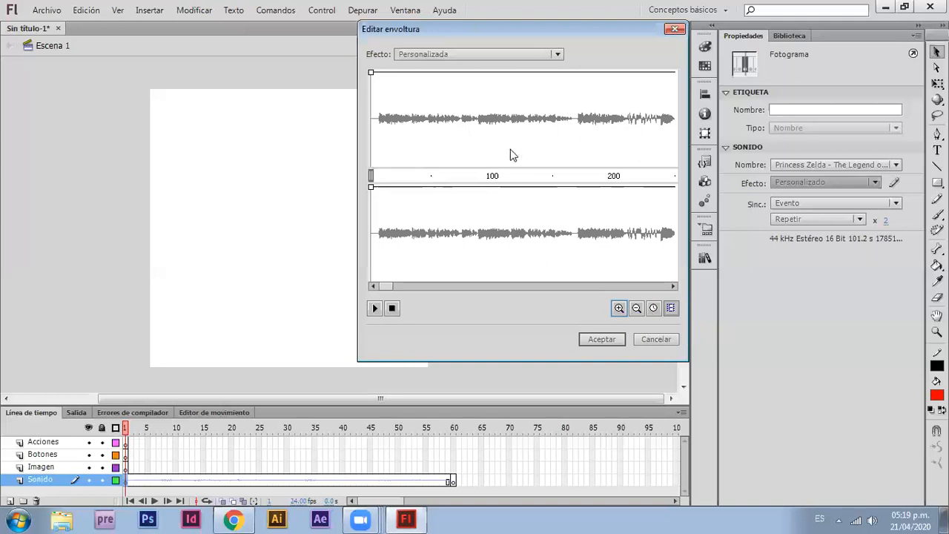
- Switch the envelope's time scale to seconds and examine where the first playback ends
{"action": "left_click", "coordinate": [653, 309]}
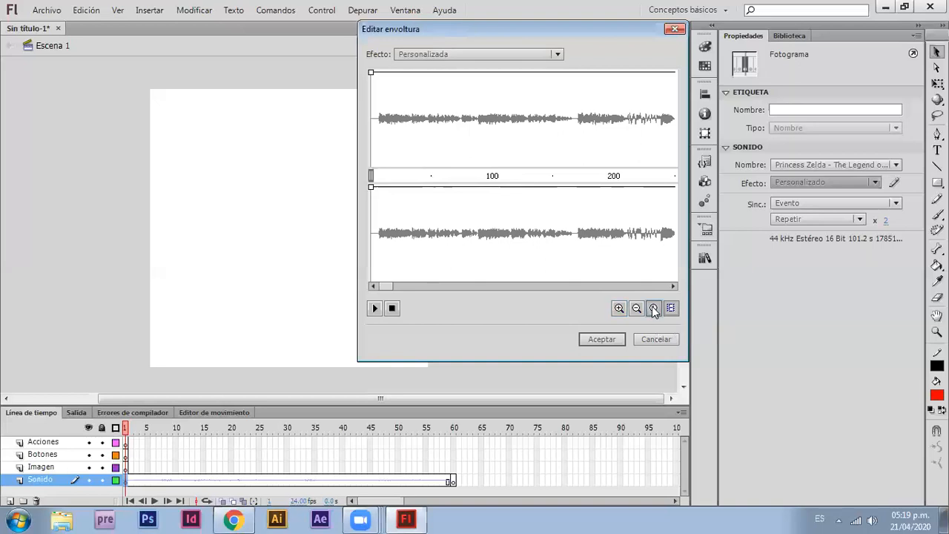
{"action": "left_click_drag", "start_coordinate": [386, 282], "coordinate": [524, 294]}
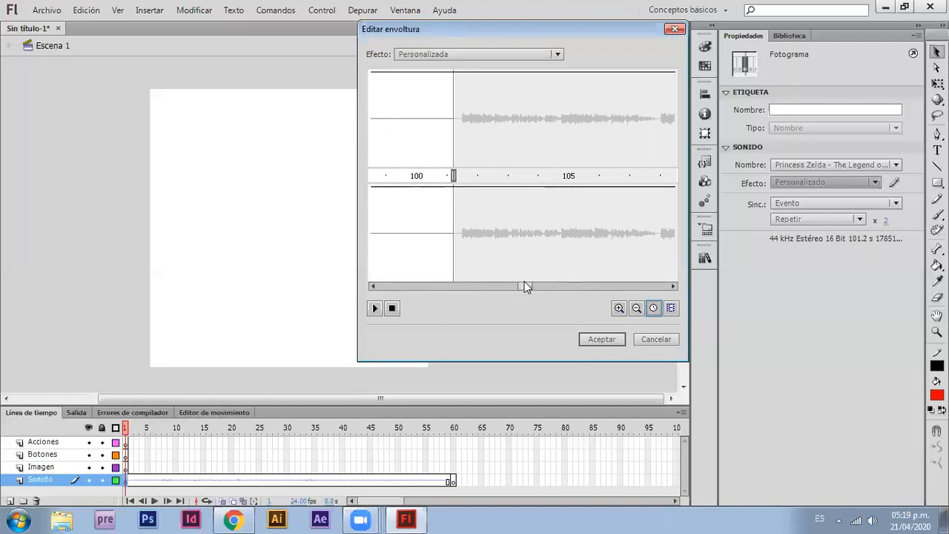
{"action": "left_click_drag", "start_coordinate": [525, 286], "coordinate": [328, 290]}
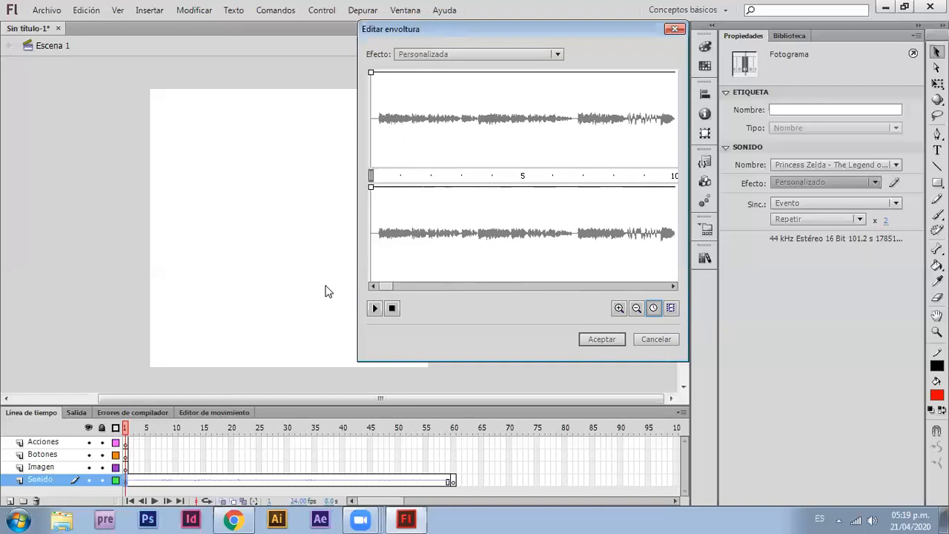
{"action": "left_click", "coordinate": [636, 308]}
{"action": "left_click", "coordinate": [636, 307]}
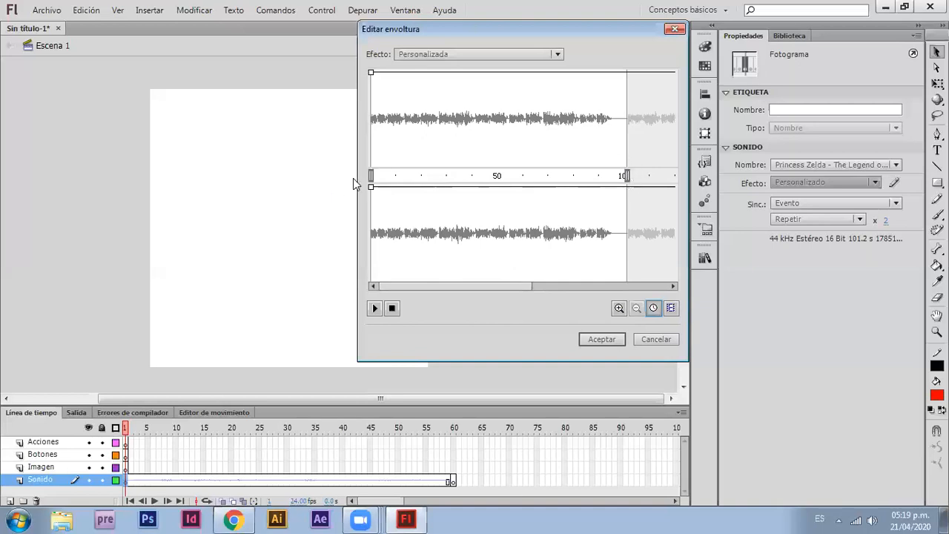
- Trim the sound's end point to about 100 seconds in the envelope
{"action": "mouse_move", "coordinate": [371, 176]}
{"action": "left_mouse_down"}
{"action": "mouse_move", "coordinate": [478, 177]}
{"action": "mouse_move", "coordinate": [334, 178]}
{"action": "left_mouse_up"}
{"action": "mouse_move", "coordinate": [627, 176]}
{"action": "left_mouse_down"}
{"action": "mouse_move", "coordinate": [482, 175]}
{"action": "mouse_move", "coordinate": [552, 160]}
{"action": "mouse_move", "coordinate": [572, 170]}
{"action": "mouse_move", "coordinate": [624, 163]}
{"action": "left_mouse_up"}
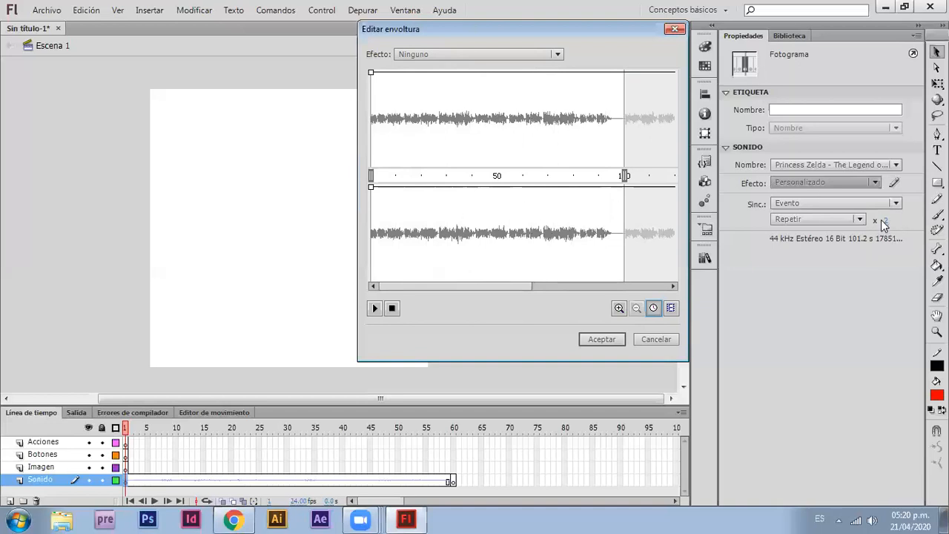
{"action": "mouse_move", "coordinate": [624, 176]}
{"action": "left_mouse_down"}
{"action": "mouse_move", "coordinate": [481, 176]}
{"action": "mouse_move", "coordinate": [624, 176]}
{"action": "left_mouse_up"}
{"action": "left_click", "coordinate": [620, 309]}
{"action": "left_click", "coordinate": [638, 309]}
{"action": "left_click", "coordinate": [617, 309]}
{"action": "left_click_drag", "start_coordinate": [440, 285], "coordinate": [422, 276]}
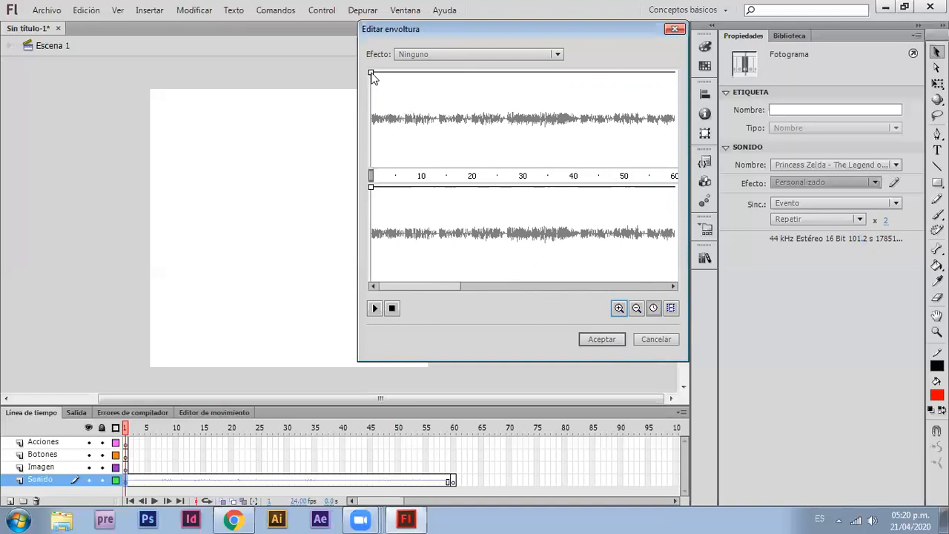
- Shape a fade-in from silence to full volume over about the first 19 seconds in both channels, previewing the sound
{"action": "left_click_drag", "start_coordinate": [371, 74], "coordinate": [408, 166]}
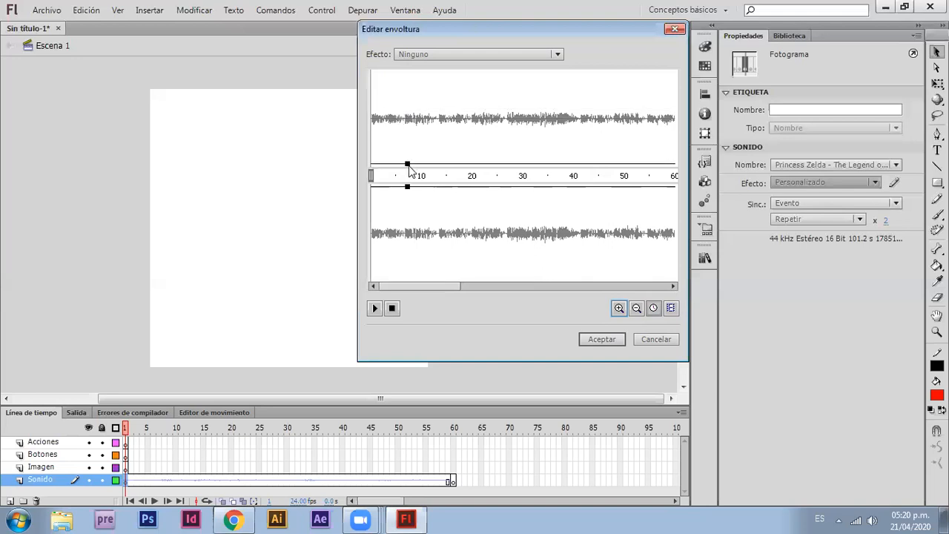
{"action": "left_click_drag", "start_coordinate": [408, 167], "coordinate": [466, 76]}
{"action": "left_click", "coordinate": [374, 308]}
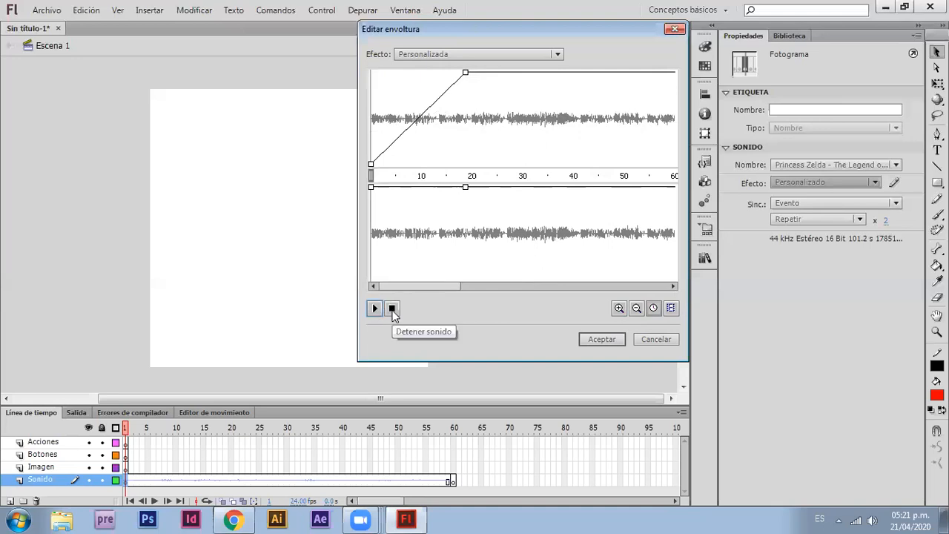
{"action": "left_click", "coordinate": [392, 308]}
{"action": "left_click_drag", "start_coordinate": [371, 187], "coordinate": [370, 280]}
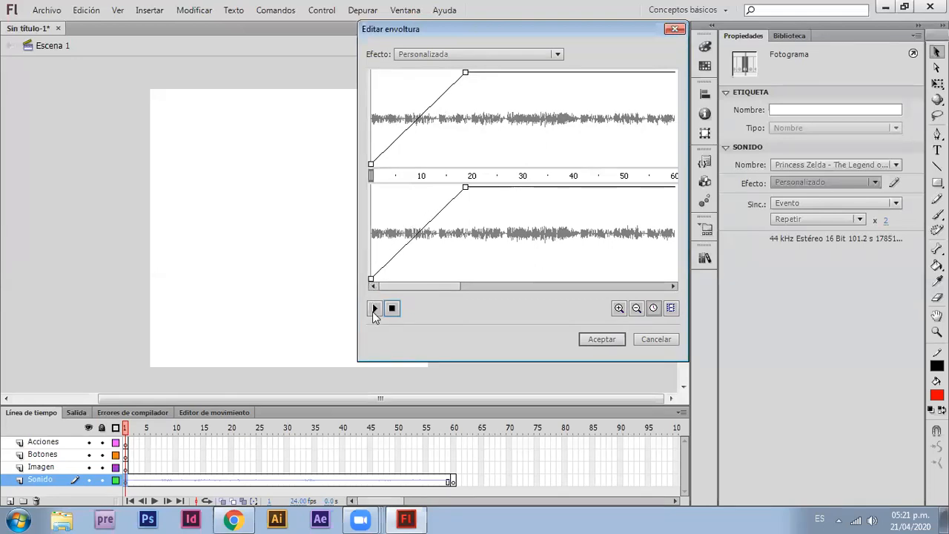
{"action": "left_click", "coordinate": [374, 309]}
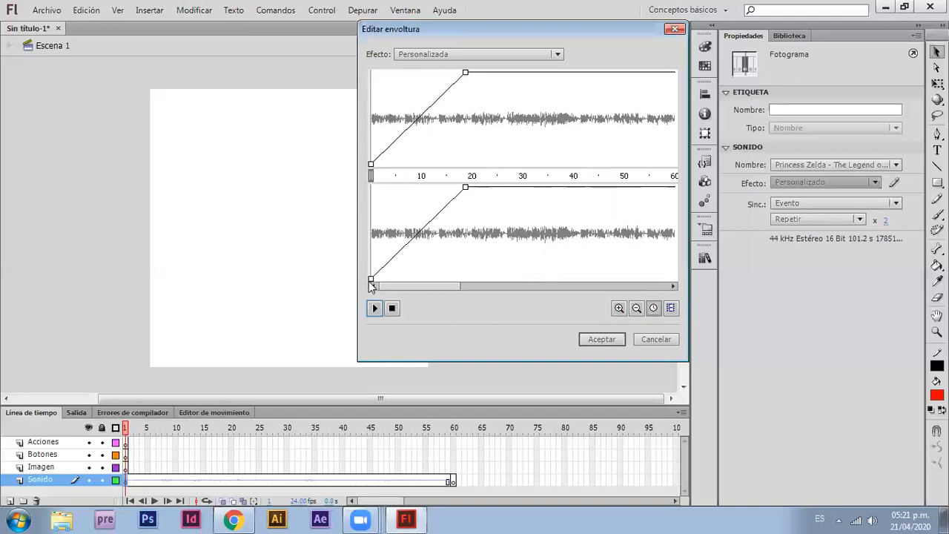
- Preview the sound, stretch the envelope's fade-in to about 22 seconds in both channels and accept the envelope
{"action": "left_click", "coordinate": [392, 308]}
{"action": "left_click", "coordinate": [378, 309]}
{"action": "left_click", "coordinate": [393, 309]}
{"action": "left_click_drag", "start_coordinate": [464, 189], "coordinate": [469, 178]}
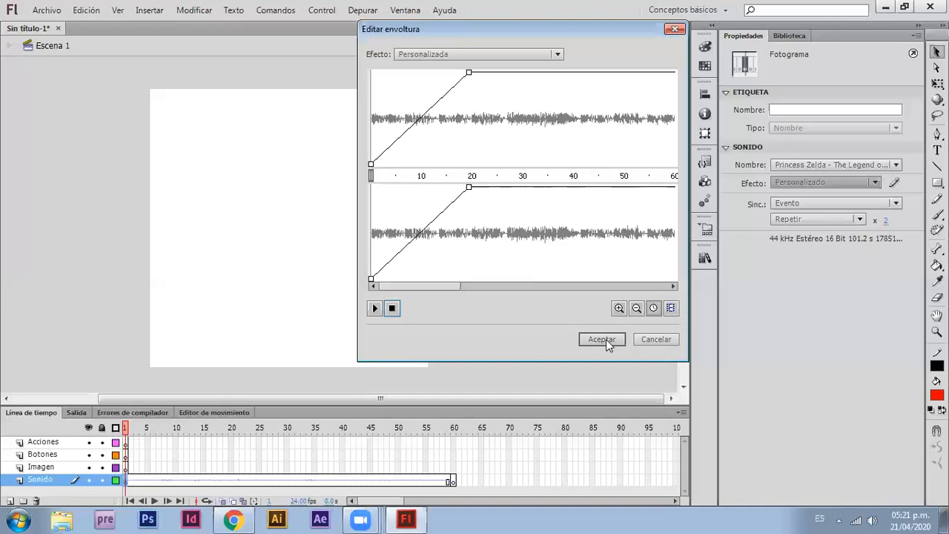
{"action": "left_click_drag", "start_coordinate": [467, 190], "coordinate": [484, 188]}
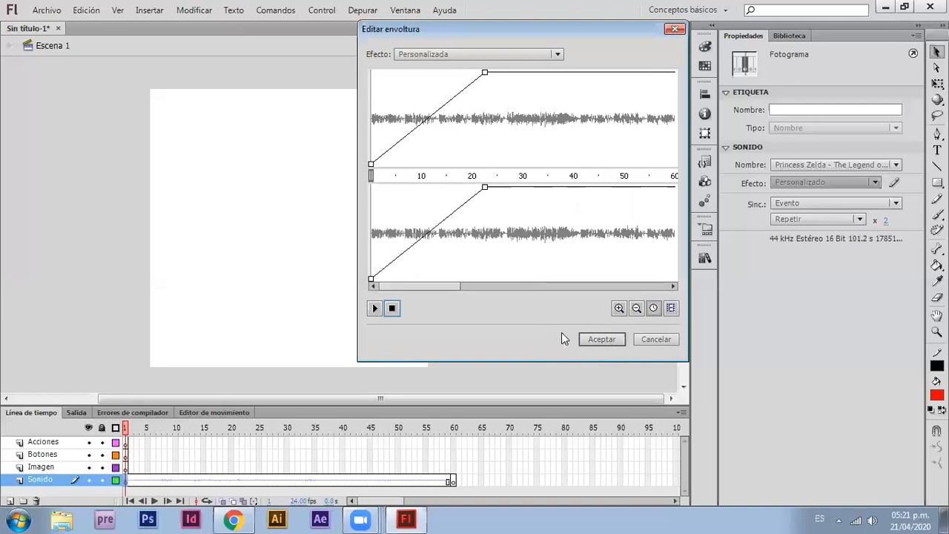
{"action": "left_click", "coordinate": [601, 340]}
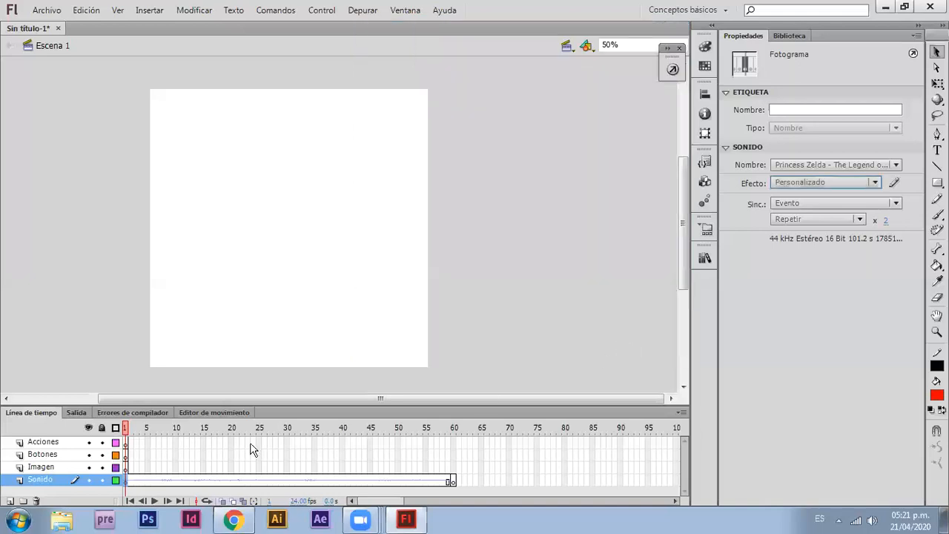
- Test the movie from the first frame to hear the edited sound, and close the preview
{"action": "left_click", "coordinate": [128, 423]}
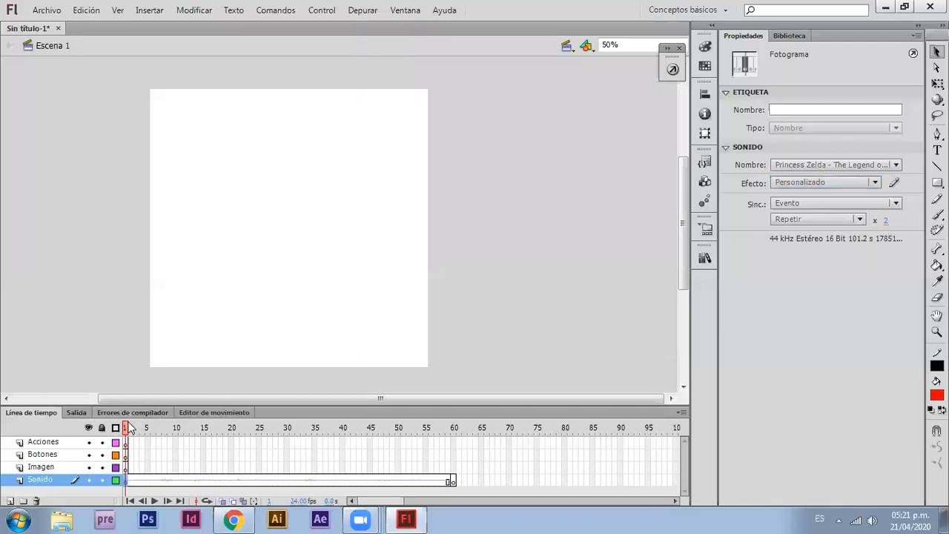
{"action": "key", "text": "ctrl+Return"}
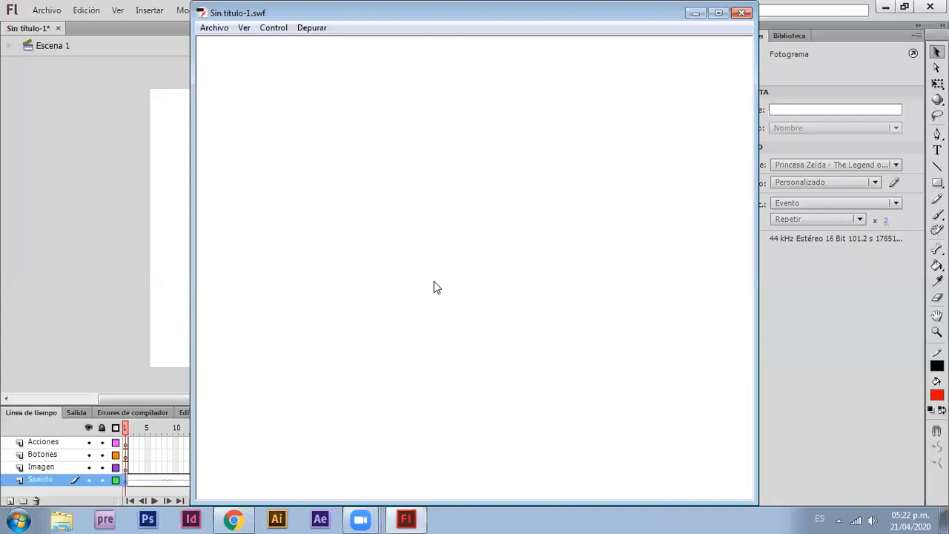
{"action": "left_click", "coordinate": [741, 13]}
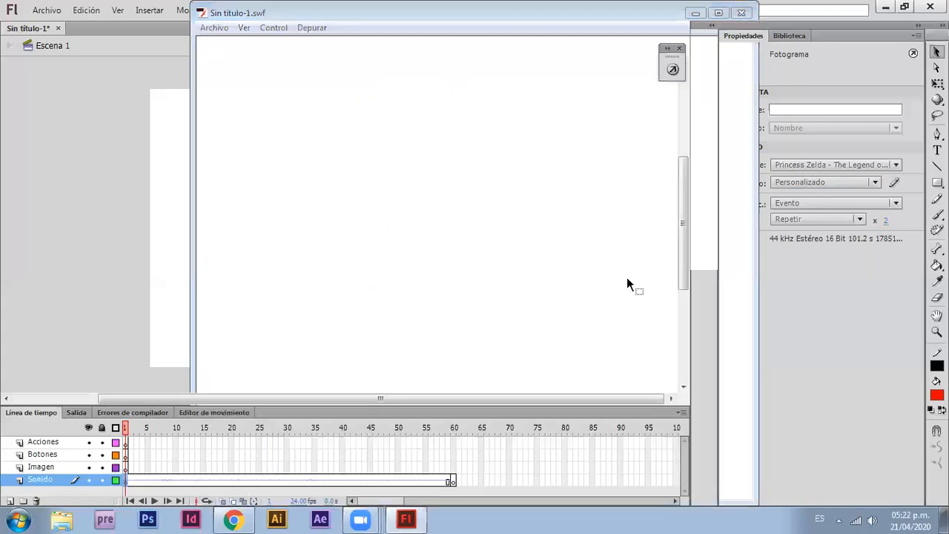
- Set the sound's repeat count to 1 and test the movie with the new setting
{"action": "left_click", "coordinate": [885, 219]}
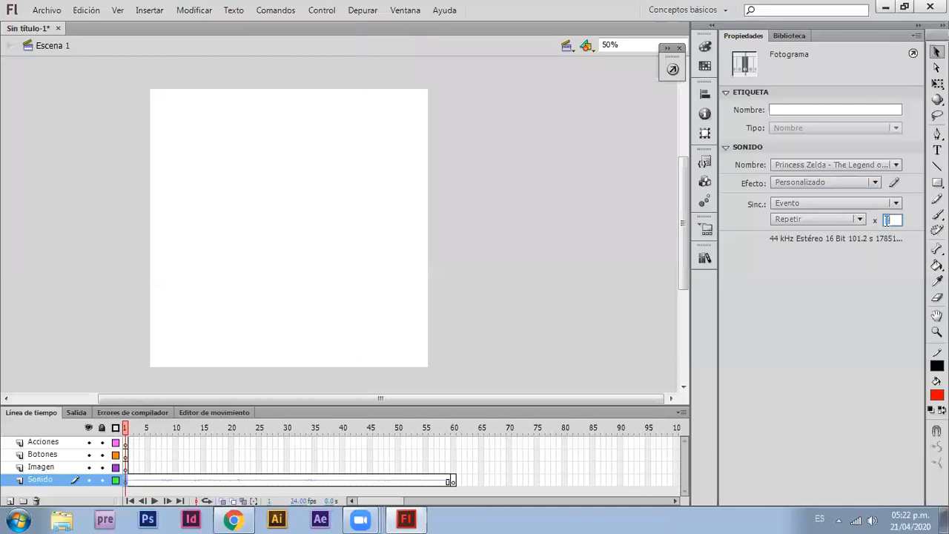
{"action": "key", "text": "ctrl+Return"}
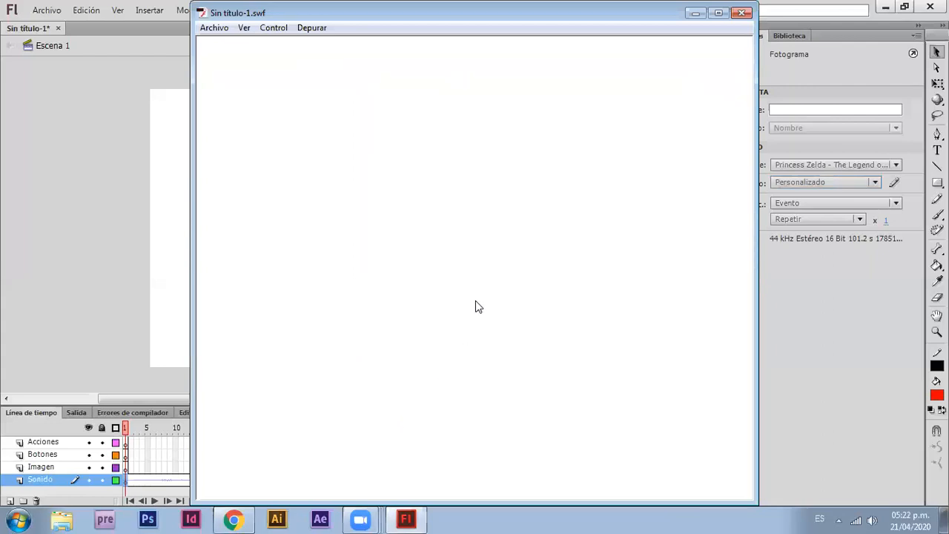
{"action": "left_click", "coordinate": [743, 14]}
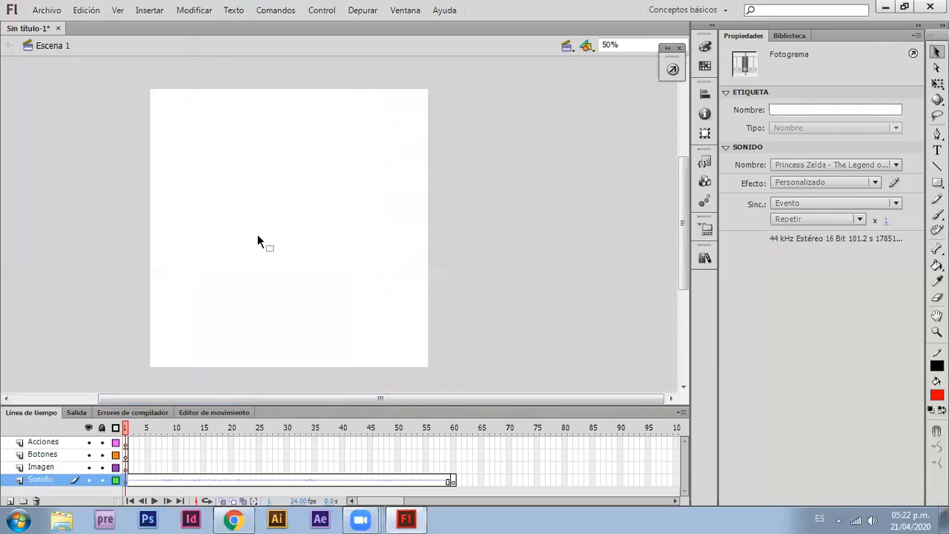
- Place marciano1.png from the library on the stage in the Imagen layer
{"action": "left_click", "coordinate": [151, 312]}
{"action": "left_click", "coordinate": [50, 468]}
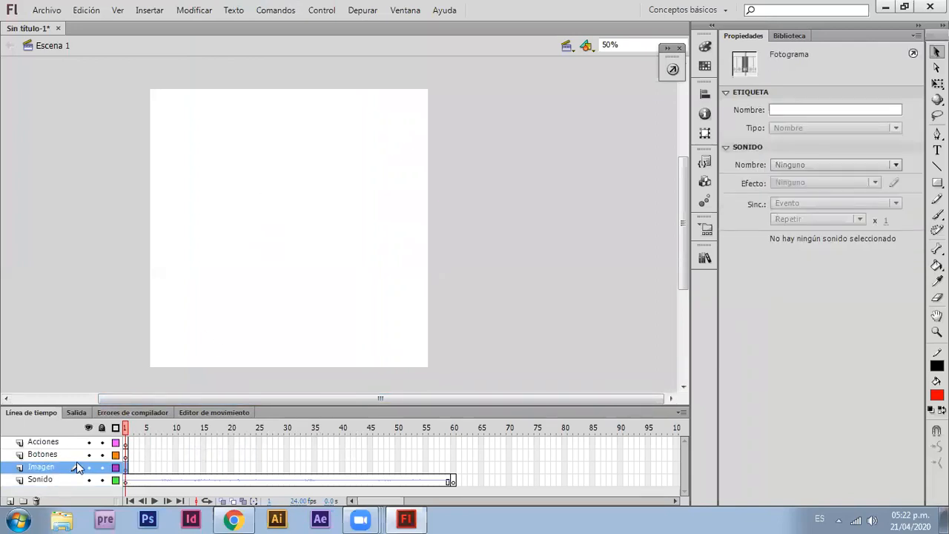
{"action": "left_click", "coordinate": [789, 36]}
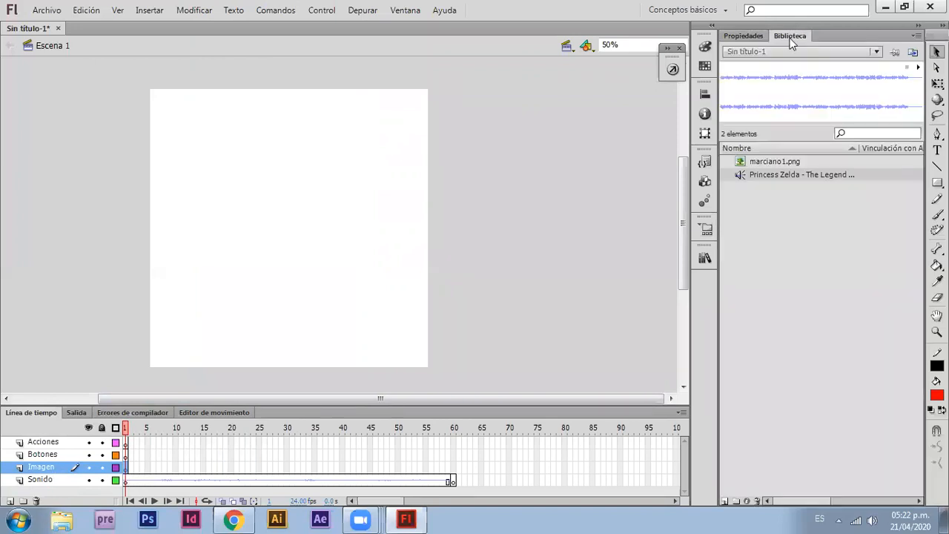
{"action": "left_click", "coordinate": [763, 164]}
{"action": "left_click_drag", "start_coordinate": [782, 165], "coordinate": [317, 185]}
{"action": "left_click_drag", "start_coordinate": [224, 135], "coordinate": [336, 341]}
{"action": "left_click_drag", "start_coordinate": [255, 154], "coordinate": [268, 291]}
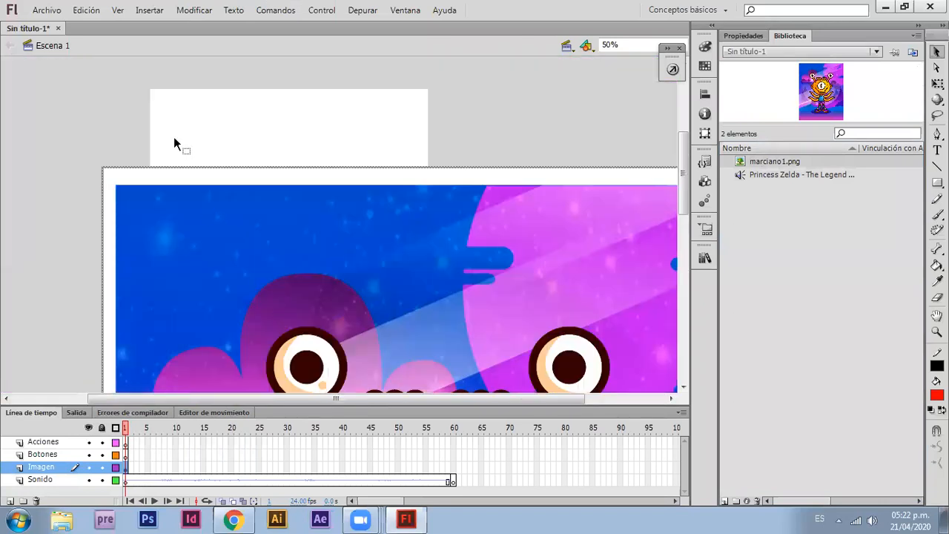
- Set the placed bitmap's height to 1200 px with its proportions locked
{"action": "left_click", "coordinate": [744, 36]}
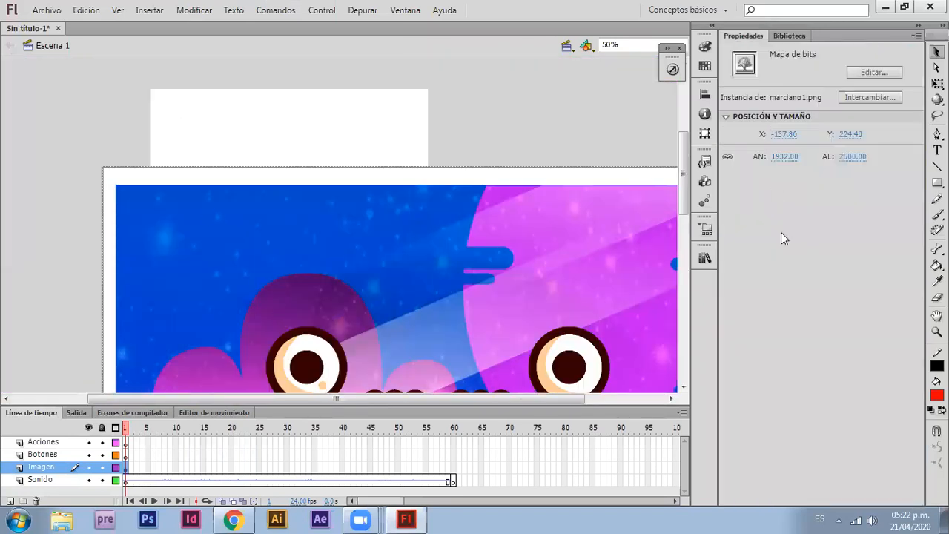
{"action": "left_click", "coordinate": [846, 155]}
{"action": "type", "text": "1"}
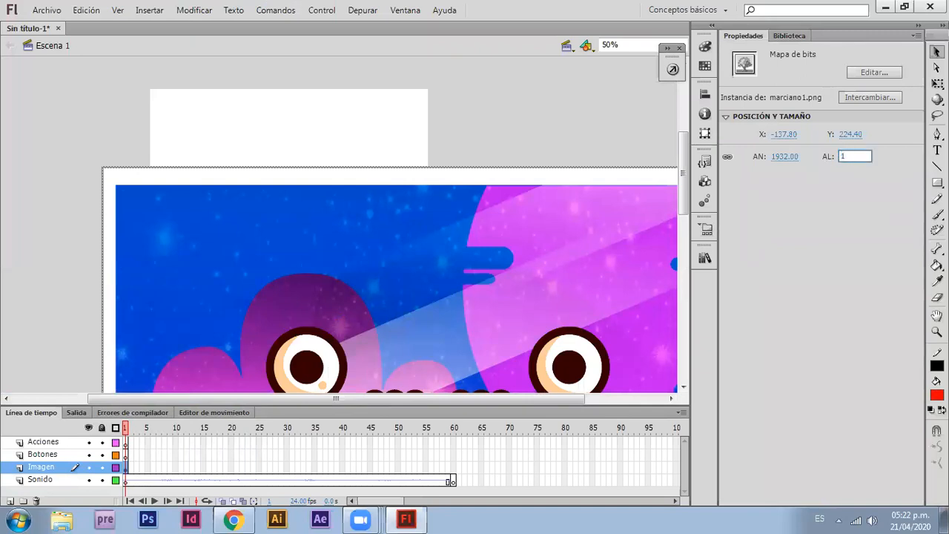
{"action": "type", "text": "200"}
{"action": "key", "text": "Return"}
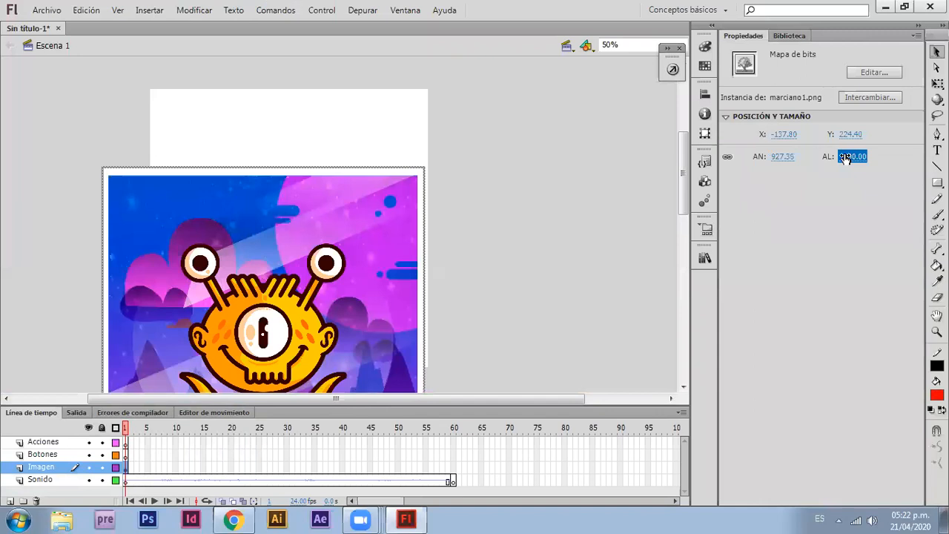
- Reduce the bitmap's height to 500 px and align it with the stage's lower-left corner at X 0, Y 300
{"action": "left_click_drag", "start_coordinate": [319, 307], "coordinate": [318, 235]}
{"action": "mouse_move", "coordinate": [681, 173]}
{"action": "left_mouse_down"}
{"action": "mouse_move", "coordinate": [675, 194]}
{"action": "mouse_move", "coordinate": [678, 186]}
{"action": "left_mouse_up"}
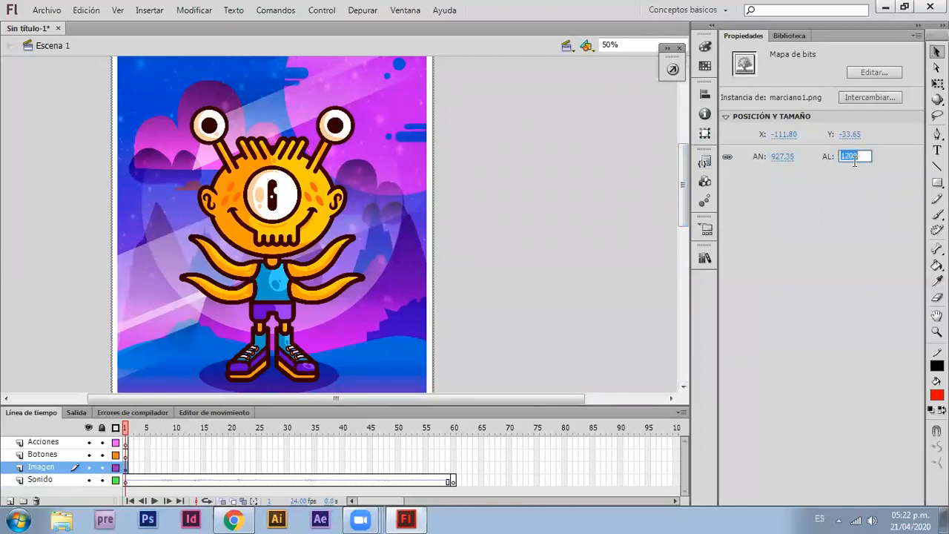
{"action": "type", "text": "500"}
{"action": "key", "text": "Return"}
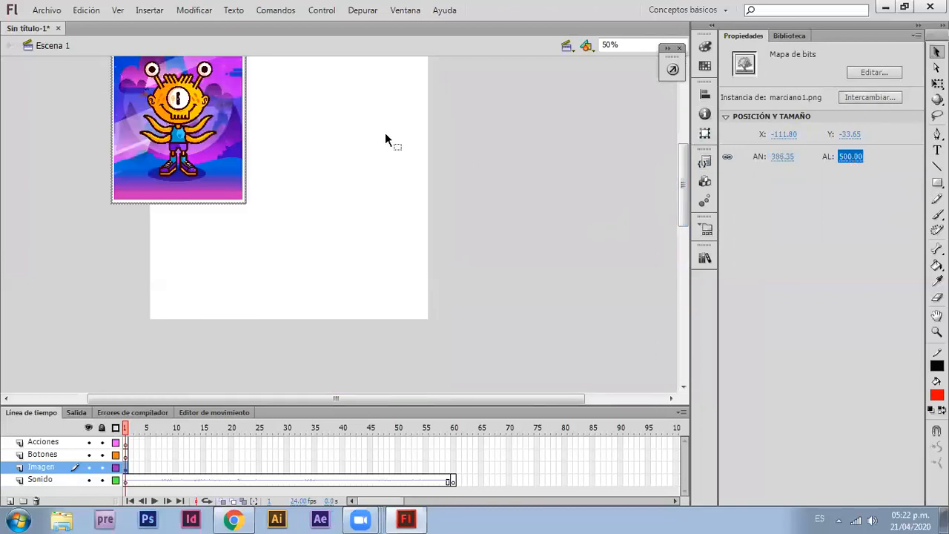
{"action": "left_click_drag", "start_coordinate": [250, 169], "coordinate": [254, 252]}
{"action": "left_click", "coordinate": [680, 183]}
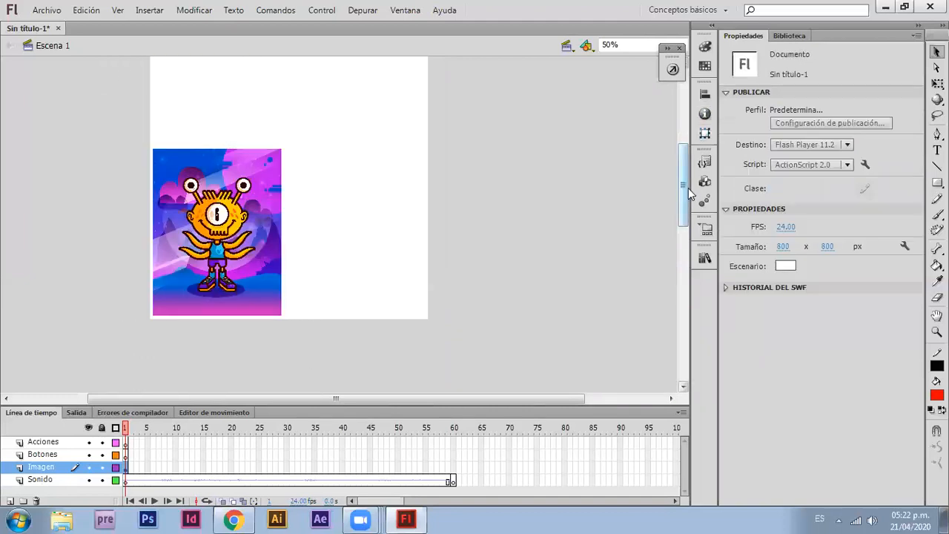
{"action": "scroll", "coordinate": [685, 181], "scroll_direction": "up", "scroll_amount": 3}
{"action": "left_click", "coordinate": [232, 212]}
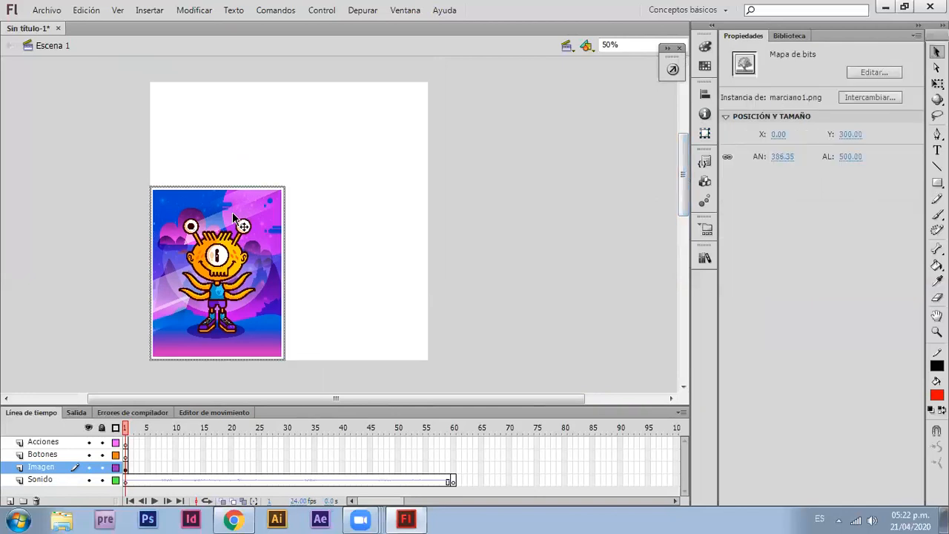
- Enlarge the bitmap with Free Transform to about 706 × 914 px and center it horizontally on the stage
{"action": "left_click", "coordinate": [937, 84]}
{"action": "left_click_drag", "start_coordinate": [283, 187], "coordinate": [321, 159]}
{"action": "key", "text": "ctrl+z"}
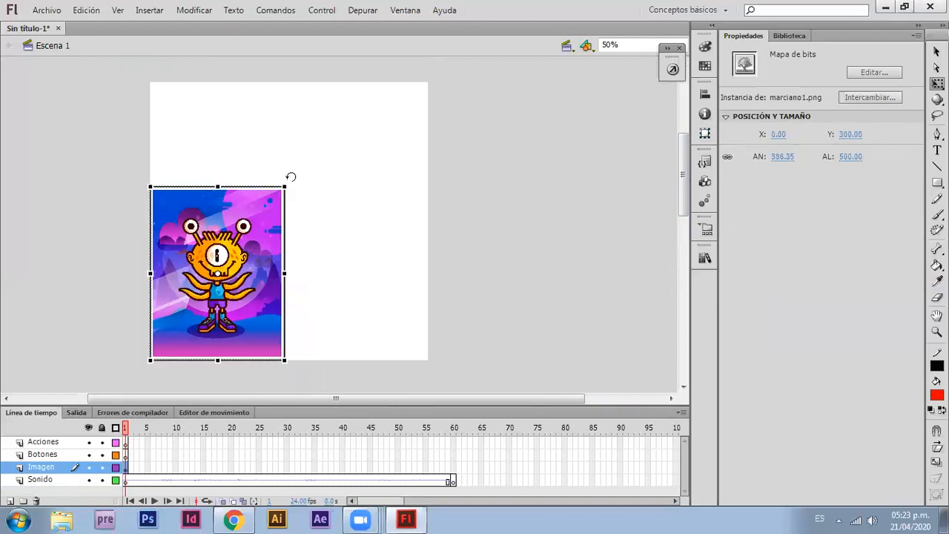
{"action": "left_click_drag", "start_coordinate": [285, 185], "coordinate": [361, 132]}
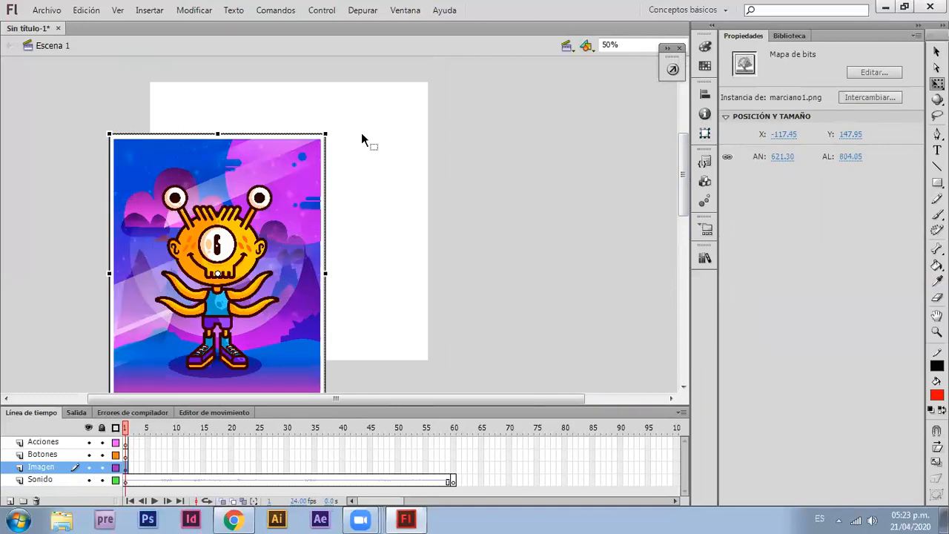
{"action": "key", "text": "ctrl+z"}
{"action": "left_click_drag", "start_coordinate": [285, 186], "coordinate": [344, 180]}
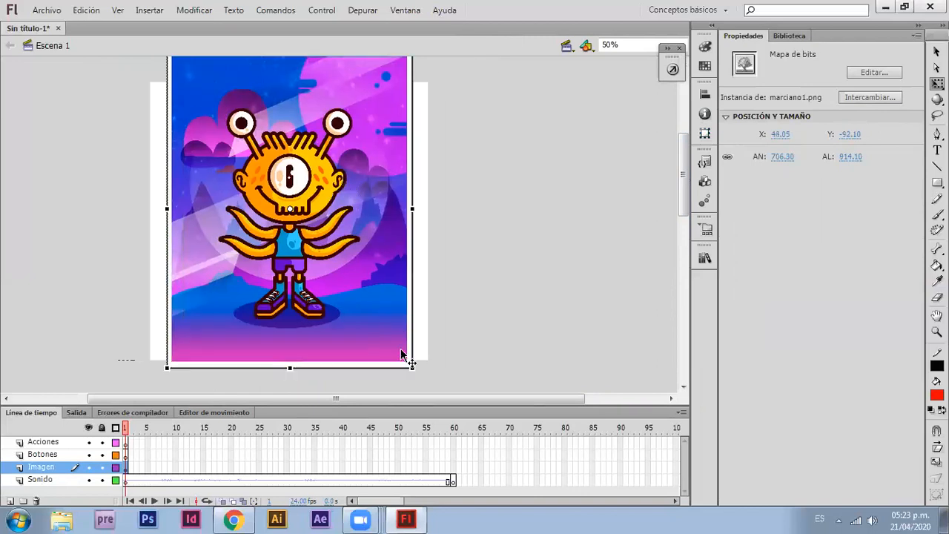
- Nudge the bitmap down and scale it proportionally to about 771 × 998 px so it nearly spans the stage width
{"action": "left_click_drag", "start_coordinate": [412, 366], "coordinate": [425, 373]}
{"action": "key", "text": "Down"}
{"action": "key", "text": "Down"}
{"action": "key", "text": "Down"}
{"action": "key", "text": "Down"}
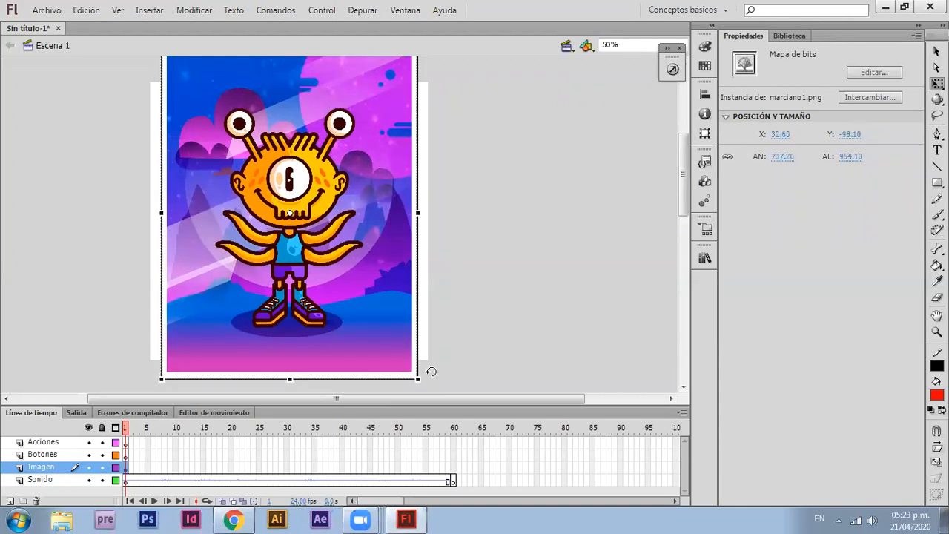
{"action": "left_click_drag", "start_coordinate": [418, 378], "coordinate": [424, 386]}
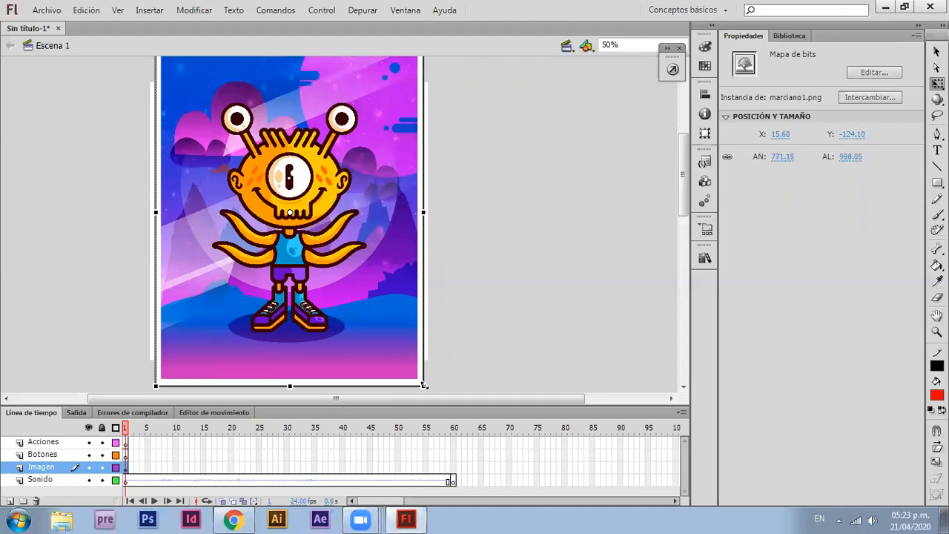
{"action": "left_click", "coordinate": [571, 310]}
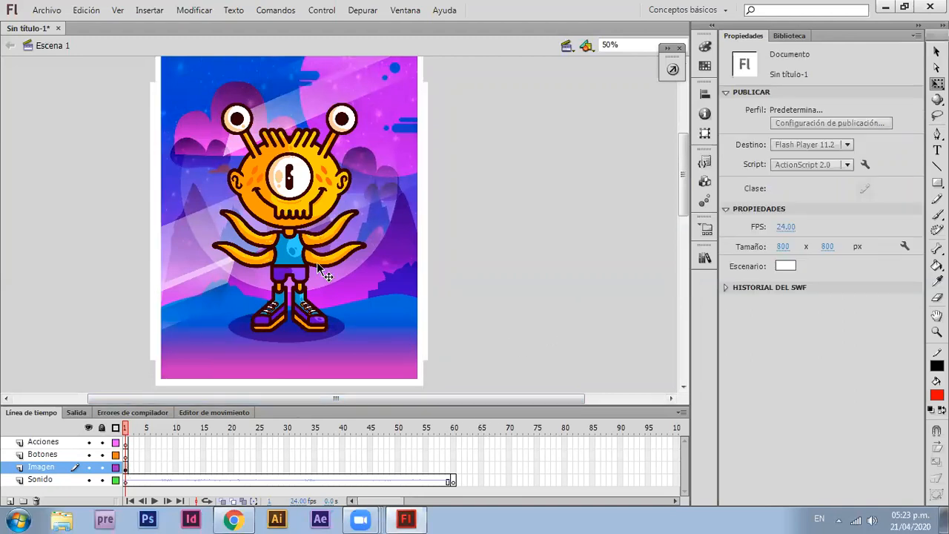
- Convert the bitmap into a movie clip symbol with the default name Símbolo 1 and center registration
{"action": "key", "text": "v"}
{"action": "left_click", "coordinate": [384, 151]}
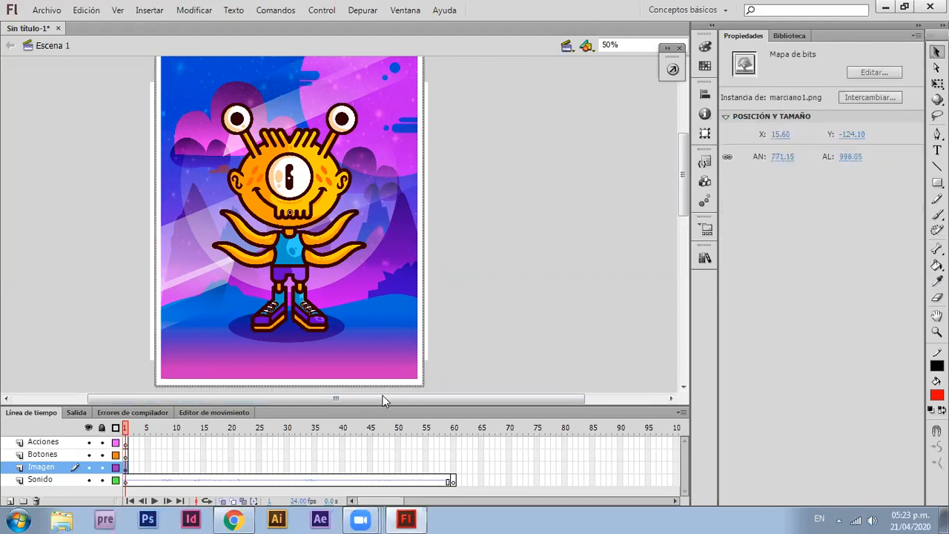
{"action": "left_click_drag", "start_coordinate": [685, 155], "coordinate": [684, 148]}
{"action": "left_click", "coordinate": [194, 15]}
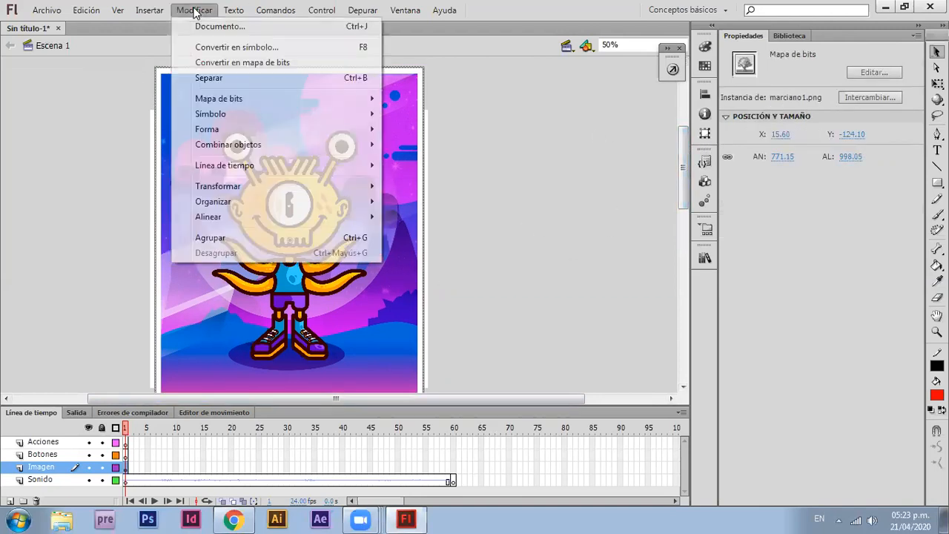
{"action": "left_click", "coordinate": [250, 46]}
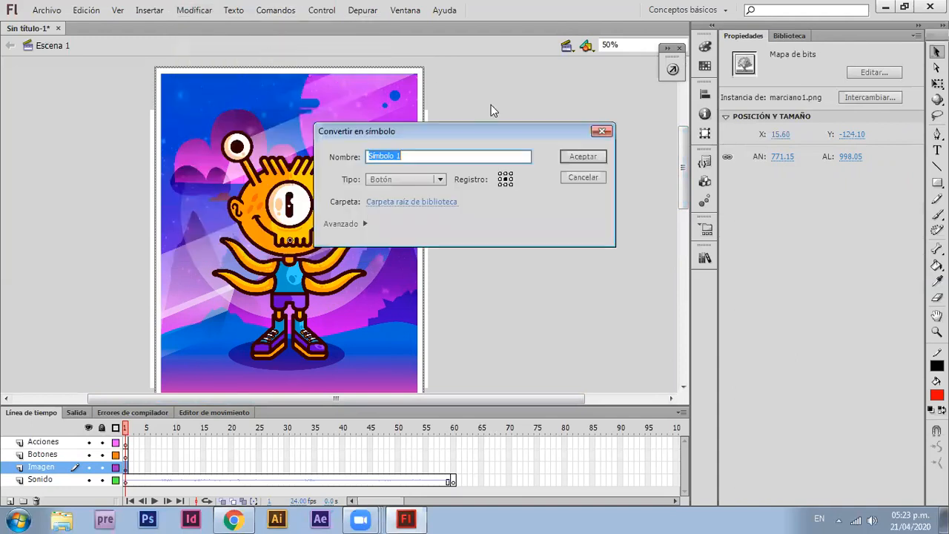
{"action": "left_click", "coordinate": [404, 183]}
{"action": "left_click", "coordinate": [403, 194]}
{"action": "left_click", "coordinate": [583, 157]}
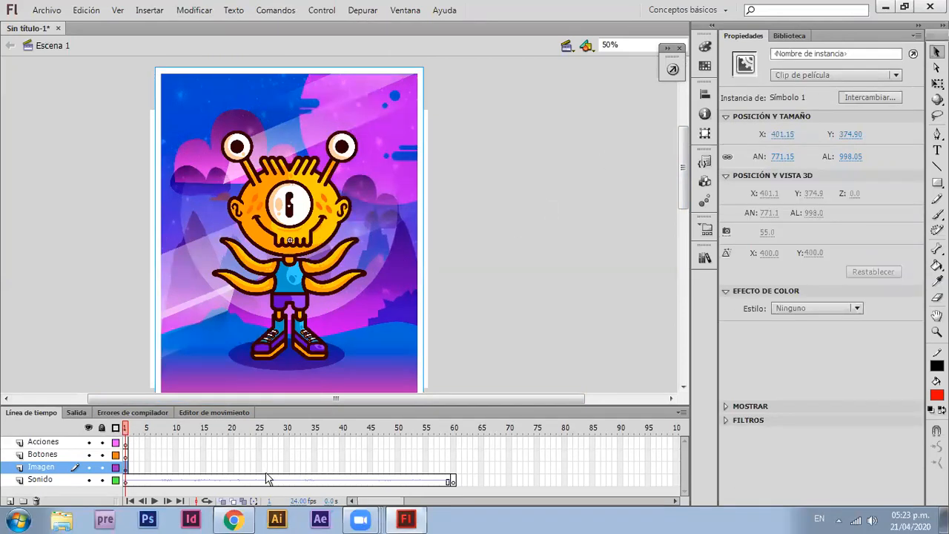
- Insert a keyframe at frame 30 of the Imagen layer and select its symbol instance
{"action": "left_click", "coordinate": [287, 467]}
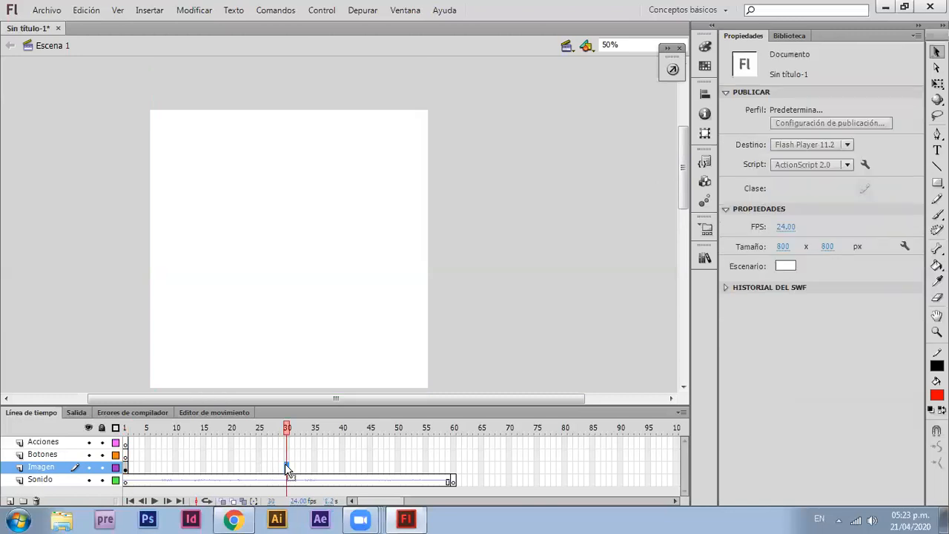
{"action": "key", "text": "F5"}
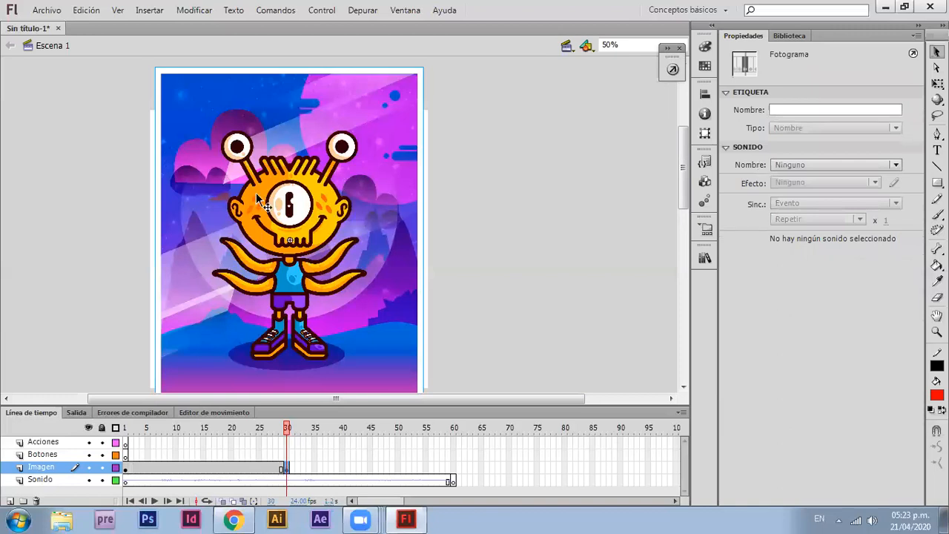
{"action": "left_click", "coordinate": [126, 469]}
{"action": "left_click", "coordinate": [286, 468]}
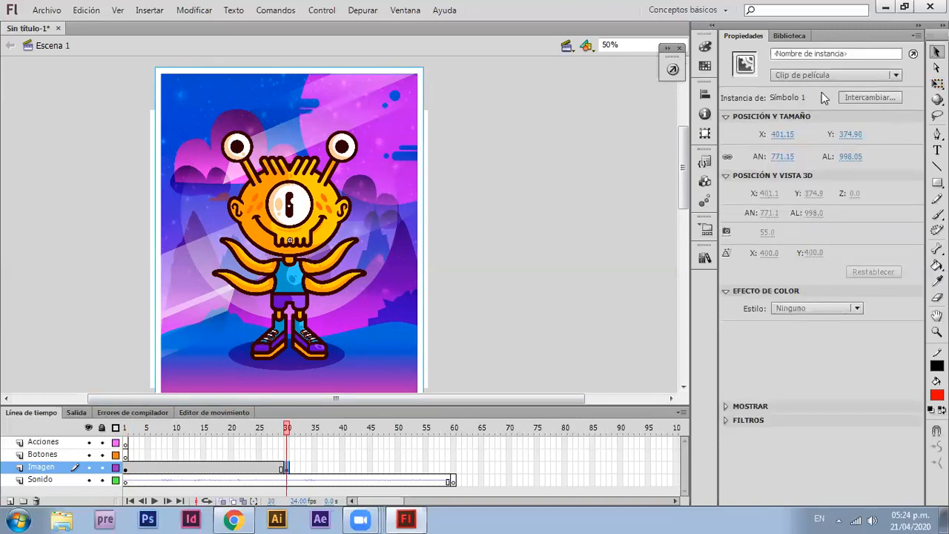
- Enlarge the frame 30 instance to about 895 × 1158 px with Free Transform, and return to frame 1 of Imagen
{"action": "left_click", "coordinate": [937, 84]}
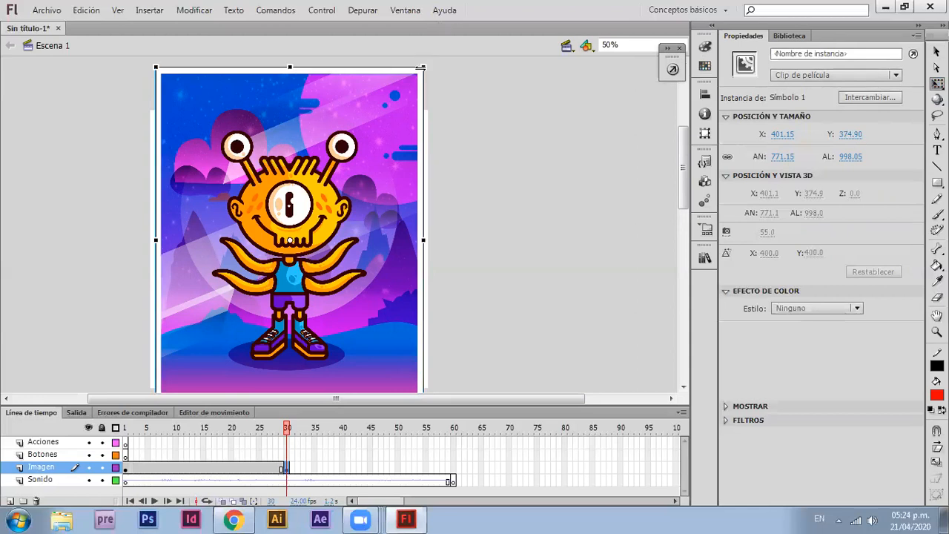
{"action": "left_click_drag", "start_coordinate": [422, 67], "coordinate": [472, 38]}
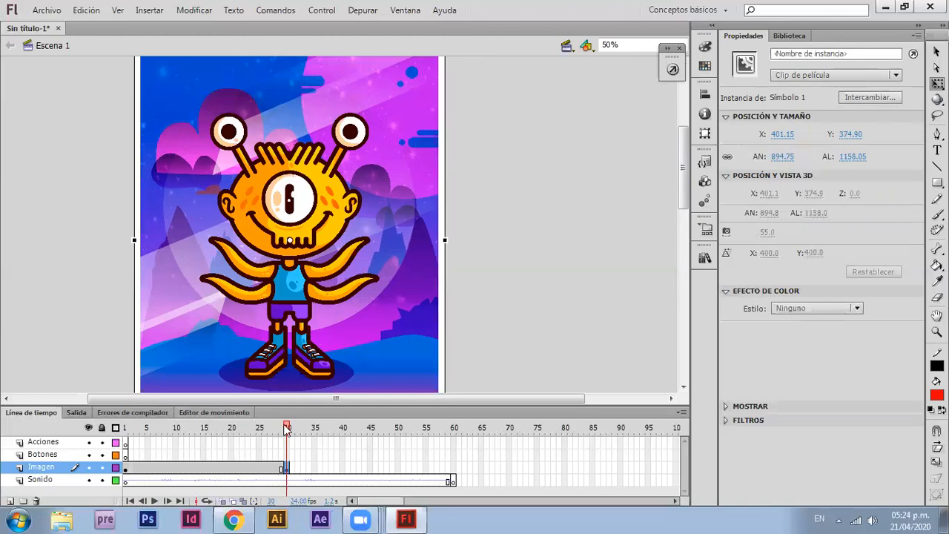
{"action": "left_click", "coordinate": [126, 467]}
{"action": "left_click", "coordinate": [125, 468]}
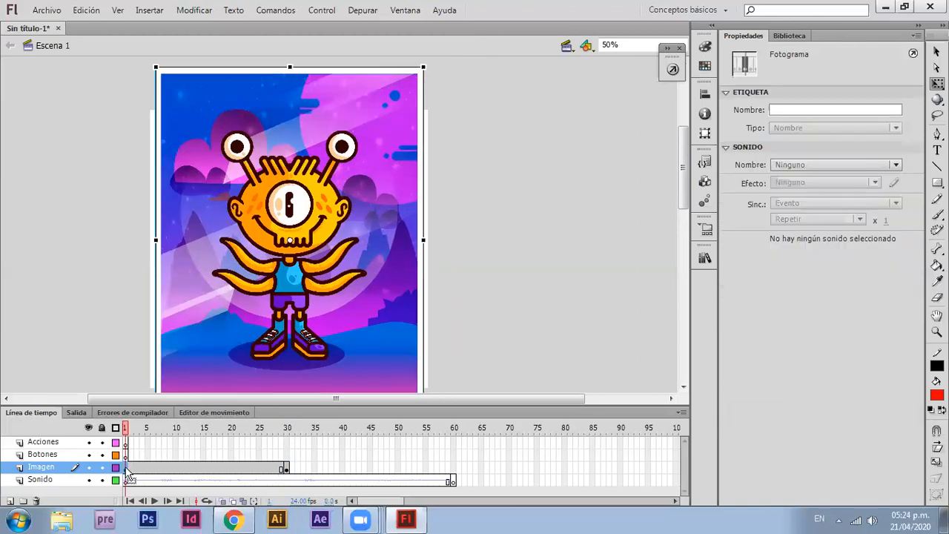
- Create a classic tween from frame 1 to frame 30 of the Imagen layer and preview it by scrubbing
{"action": "left_click", "coordinate": [285, 467]}
{"action": "left_click", "coordinate": [125, 468]}
{"action": "right_click", "coordinate": [125, 468]}
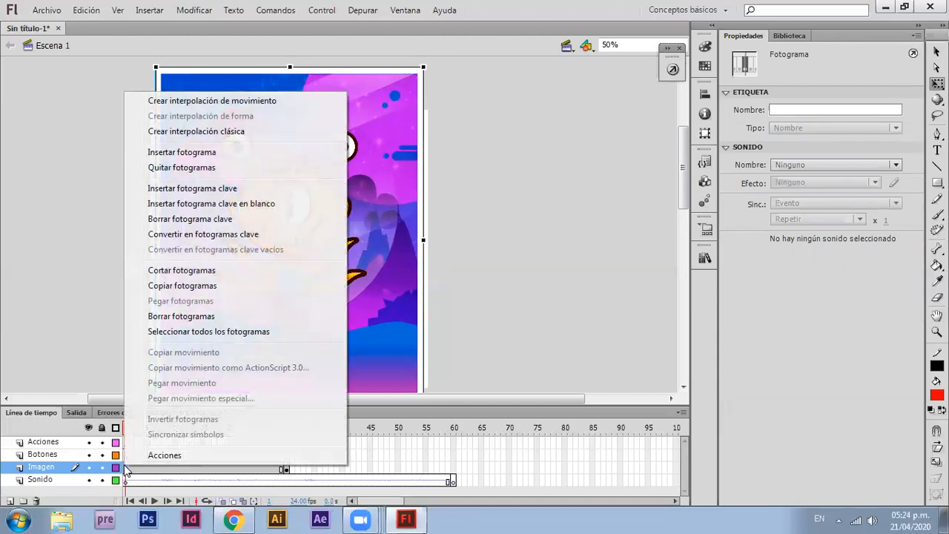
{"action": "left_click", "coordinate": [284, 134]}
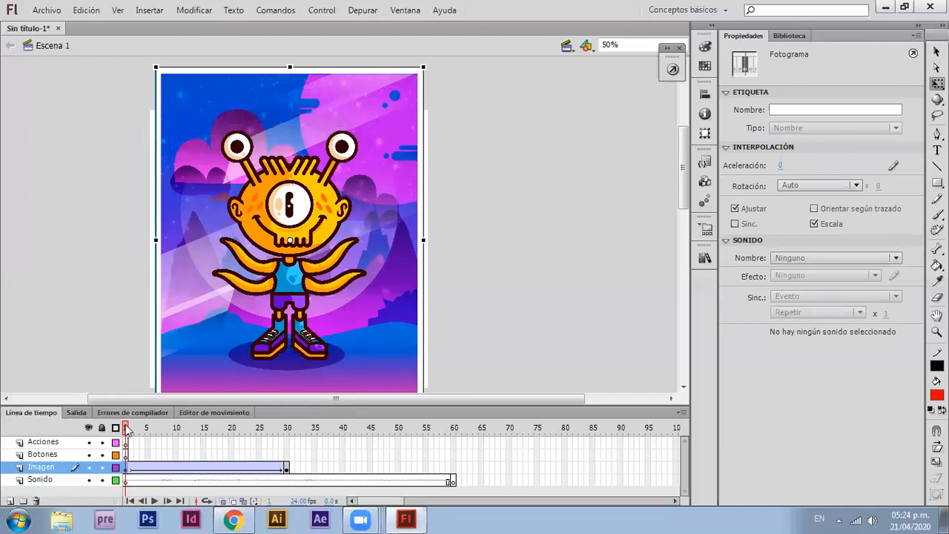
{"action": "left_click_drag", "start_coordinate": [128, 431], "coordinate": [286, 444]}
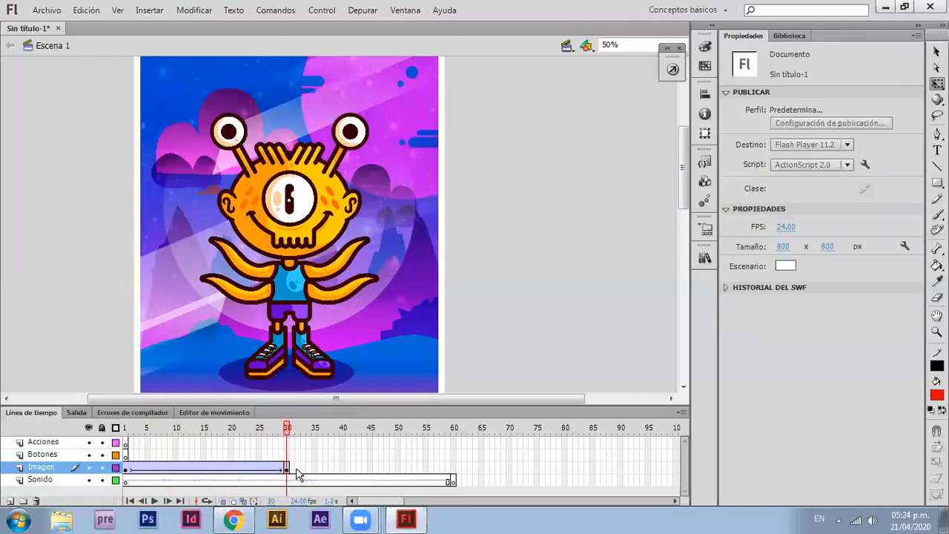
- Insert keyframes at frames 31 and 60 of the Imagen layer and create a classic tween between them
{"action": "left_click", "coordinate": [295, 469]}
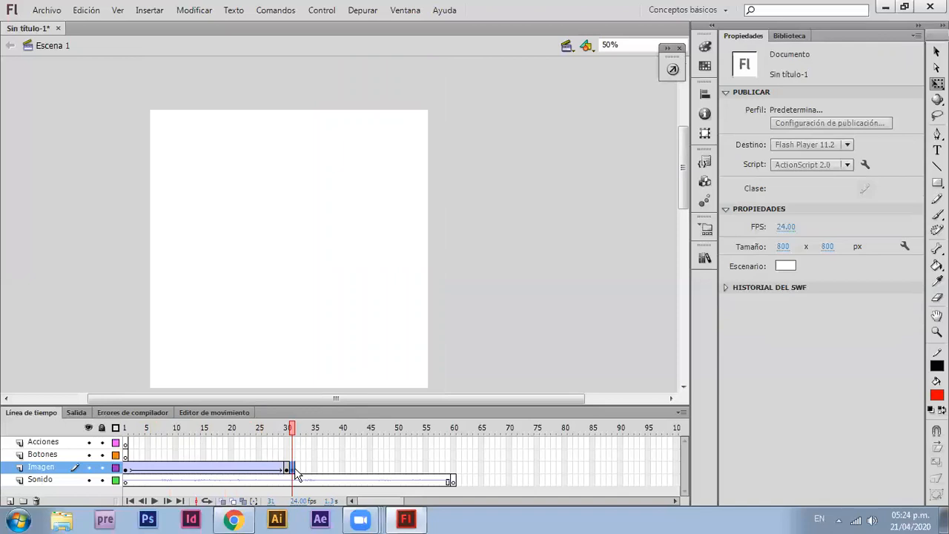
{"action": "key", "text": "F6"}
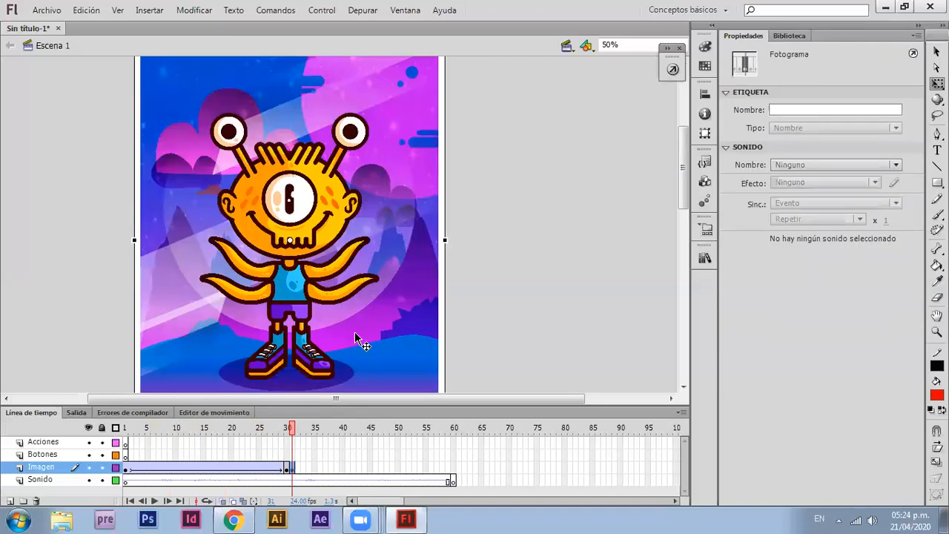
{"action": "left_click", "coordinate": [452, 467]}
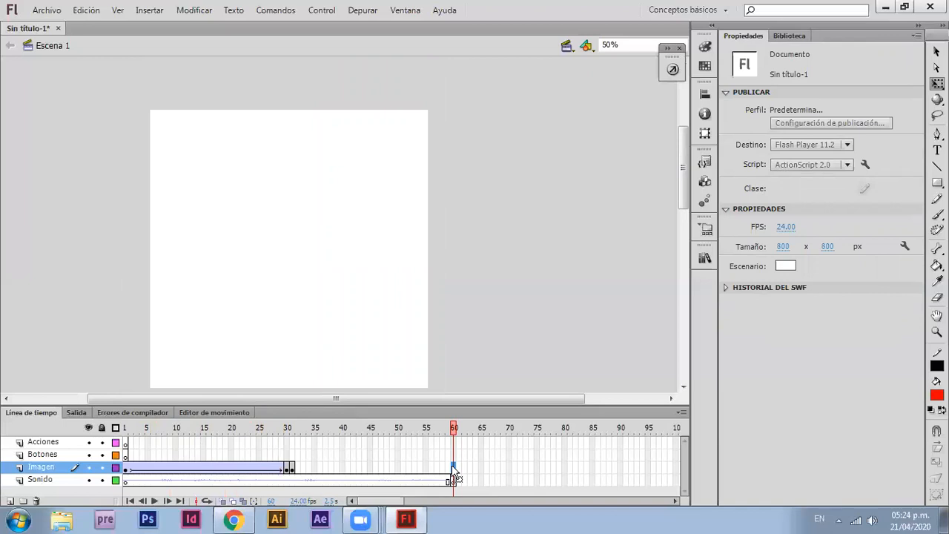
{"action": "key", "text": "F6"}
{"action": "right_click", "coordinate": [292, 469]}
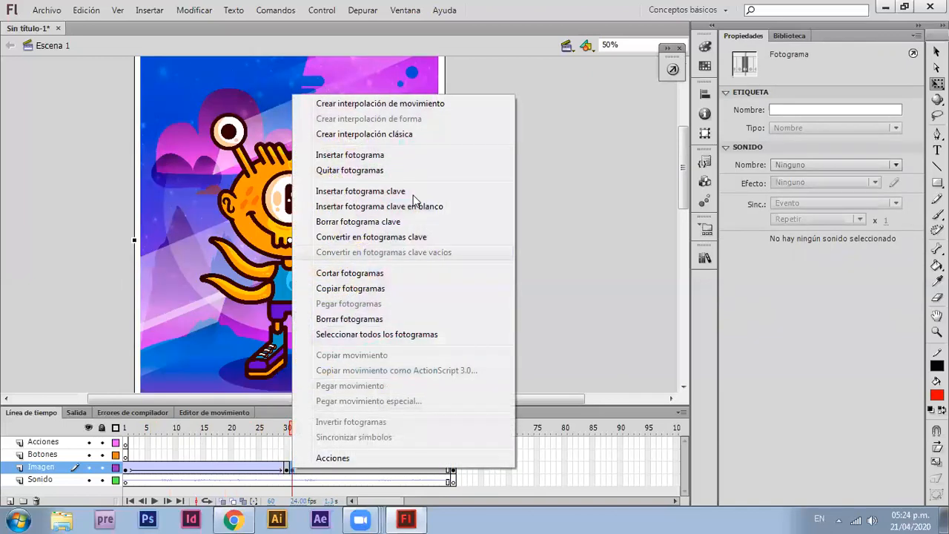
{"action": "left_click", "coordinate": [395, 138]}
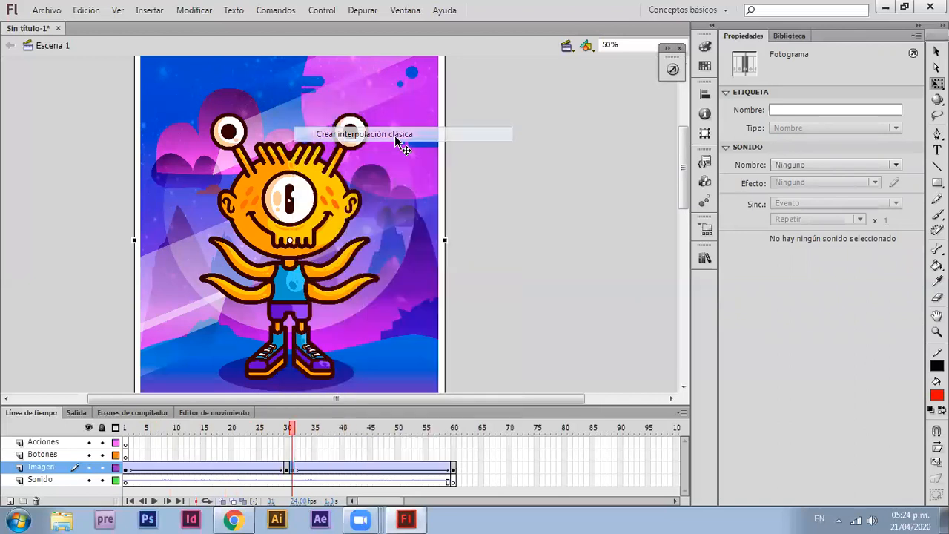
- Scale the frame 60 instance of the image down to about 802 × 1038 px and scrub the timeline to preview it
{"action": "left_click", "coordinate": [453, 469]}
{"action": "left_click", "coordinate": [408, 212]}
{"action": "left_click_drag", "start_coordinate": [683, 164], "coordinate": [683, 155]}
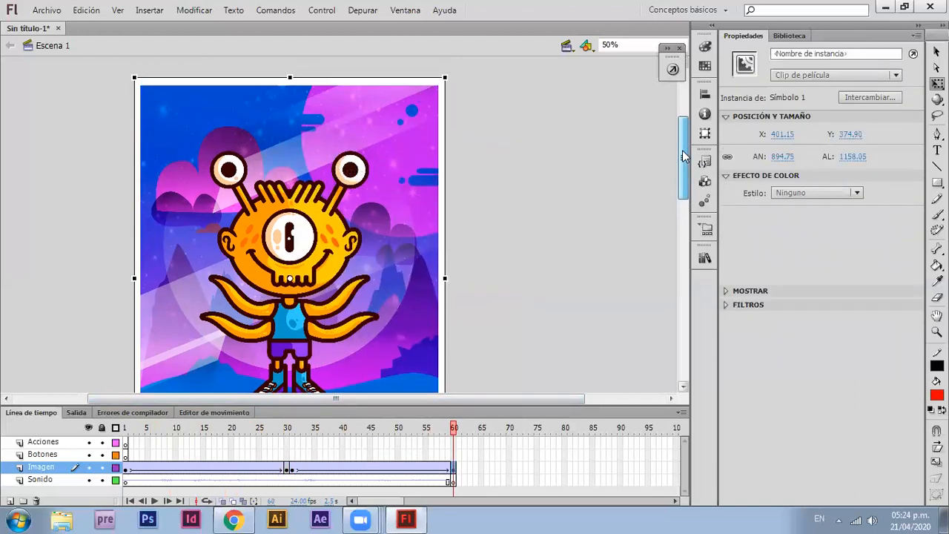
{"action": "left_click_drag", "start_coordinate": [442, 77], "coordinate": [428, 97]}
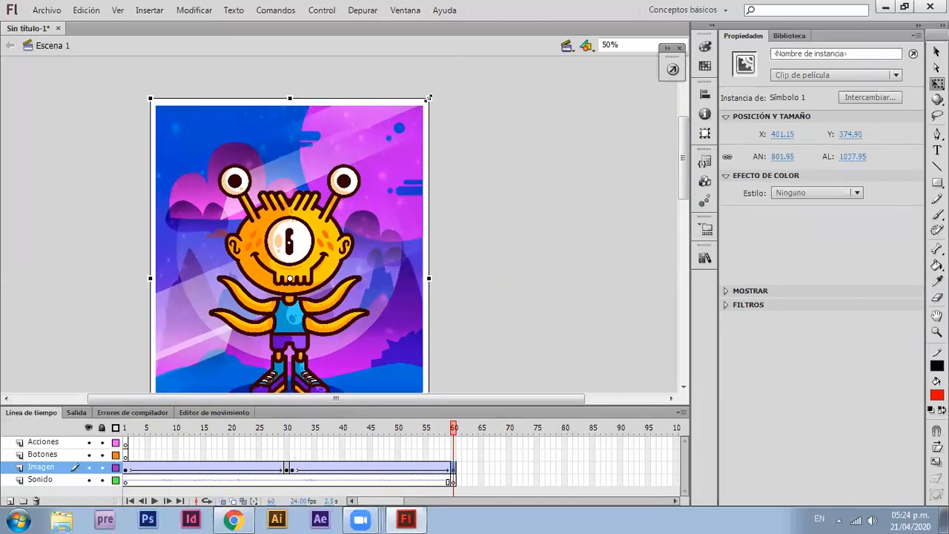
{"action": "left_click_drag", "start_coordinate": [455, 429], "coordinate": [472, 455]}
- Draw a circle about 86 px wide near the image's upper-right corner on frame 1 of the Botones layer
{"action": "left_click", "coordinate": [125, 454]}
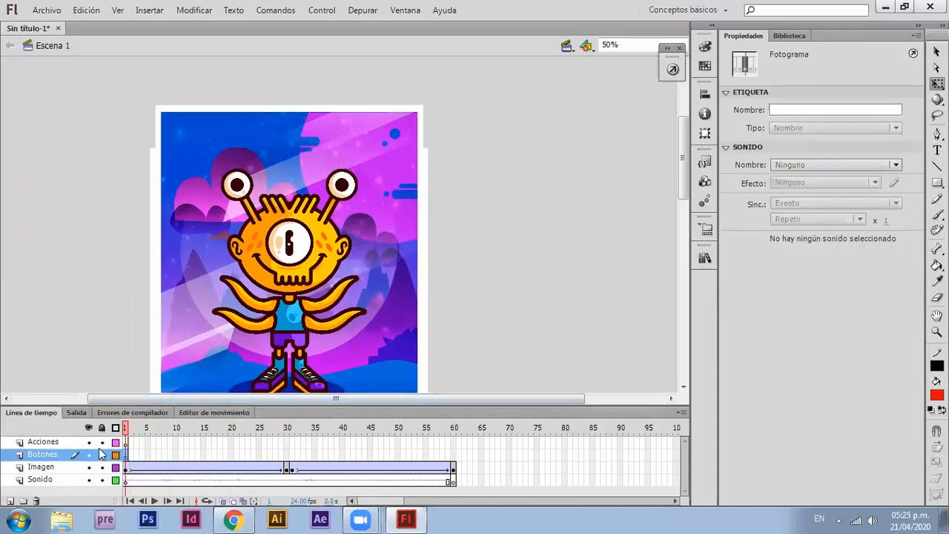
{"action": "left_click_drag", "start_coordinate": [936, 182], "coordinate": [832, 204]}
{"action": "mouse_move", "coordinate": [362, 142]}
{"action": "left_mouse_down"}
{"action": "mouse_move", "coordinate": [392, 160]}
{"action": "mouse_move", "coordinate": [390, 172]}
{"action": "mouse_move", "coordinate": [393, 146]}
{"action": "left_mouse_up"}
{"action": "key", "text": "v"}
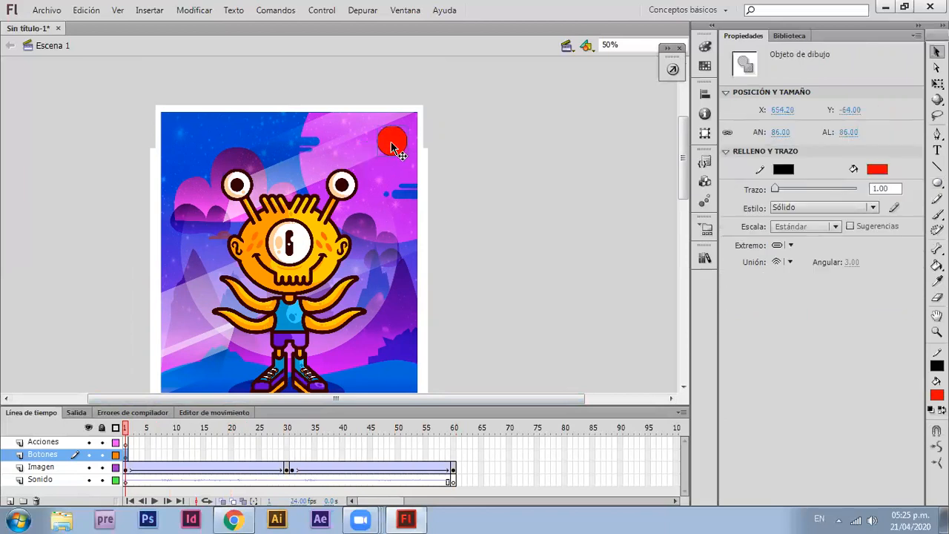
- Remove the circle's stroke, shift it slightly up and left, and fill it with the character's yellow
{"action": "left_click", "coordinate": [784, 169]}
{"action": "left_click", "coordinate": [922, 184]}
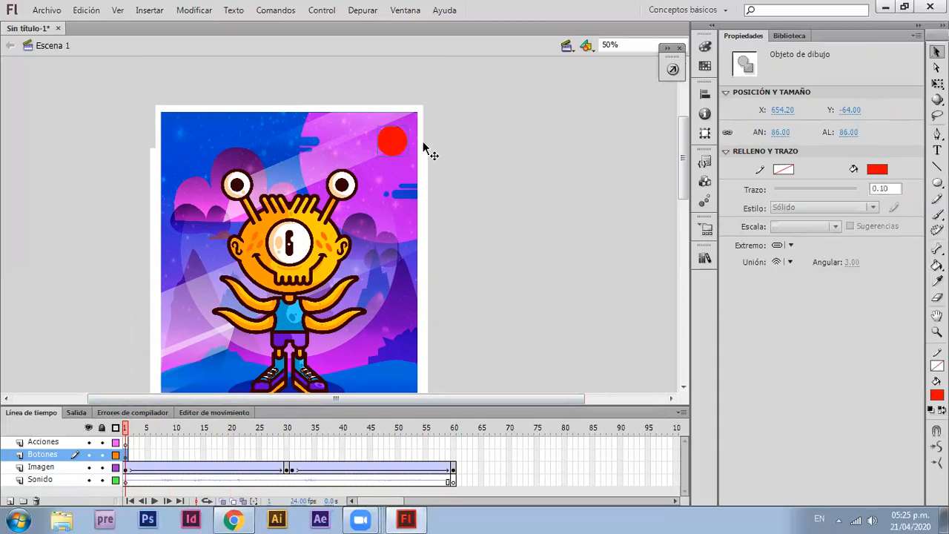
{"action": "left_click_drag", "start_coordinate": [395, 148], "coordinate": [392, 144]}
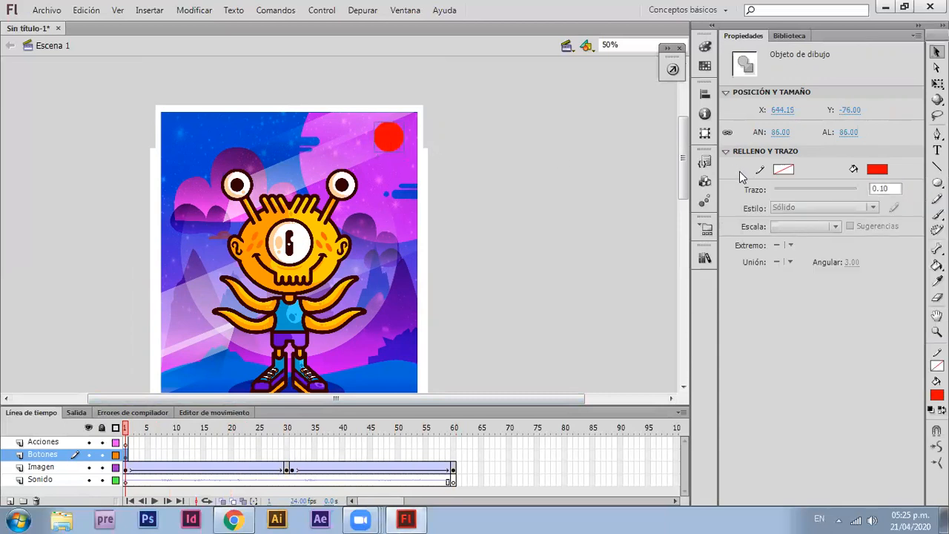
{"action": "left_click", "coordinate": [877, 169]}
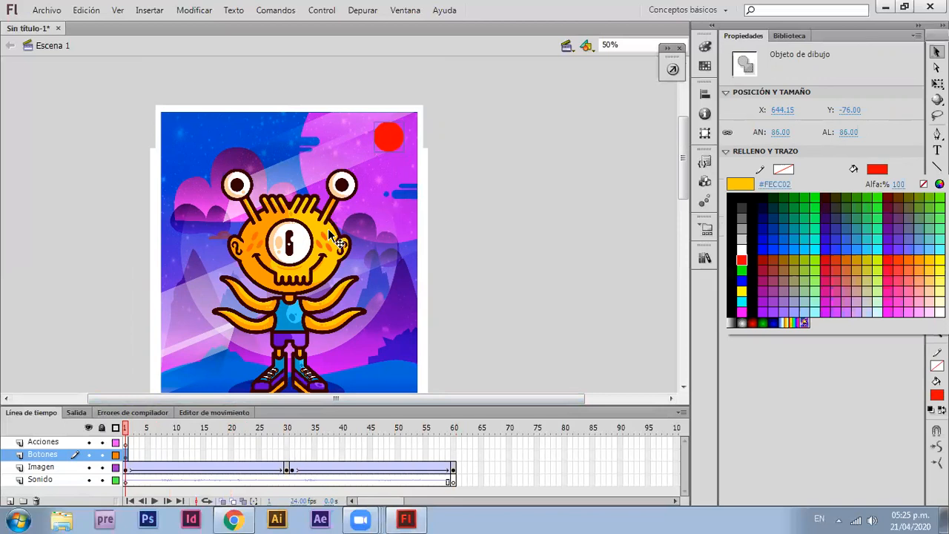
{"action": "left_click", "coordinate": [879, 310]}
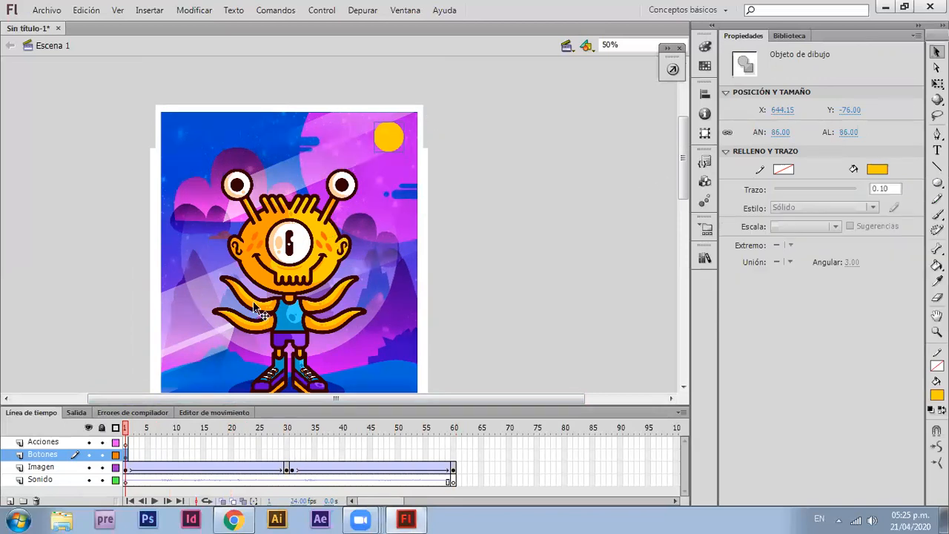
- Convert the yellow circle into a button symbol named botn
{"action": "left_click", "coordinate": [193, 10]}
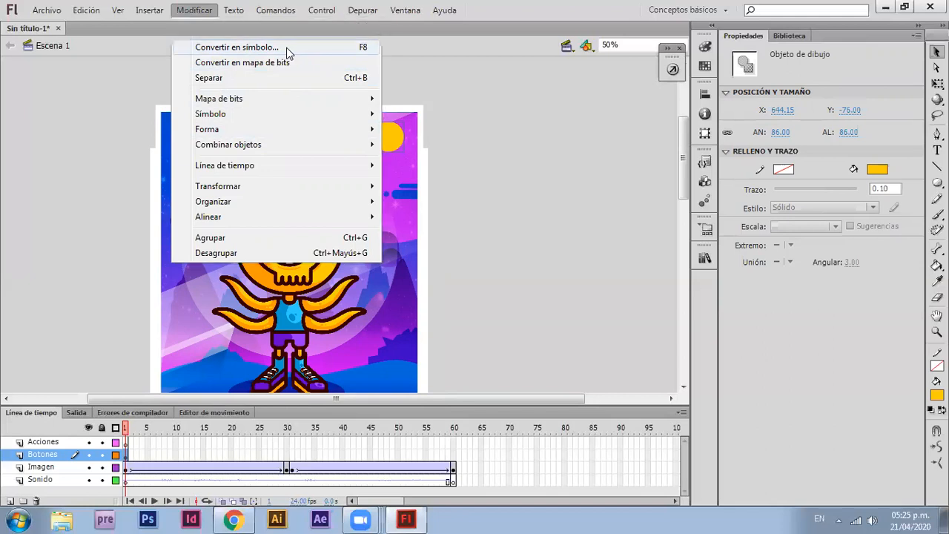
{"action": "left_click", "coordinate": [286, 47]}
{"action": "left_click", "coordinate": [399, 183]}
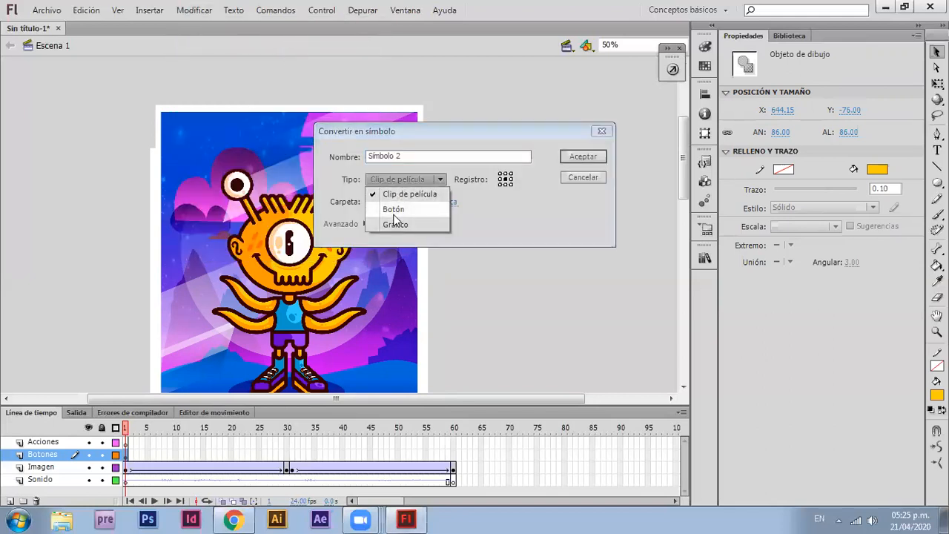
{"action": "left_click", "coordinate": [395, 213]}
{"action": "left_click", "coordinate": [443, 157]}
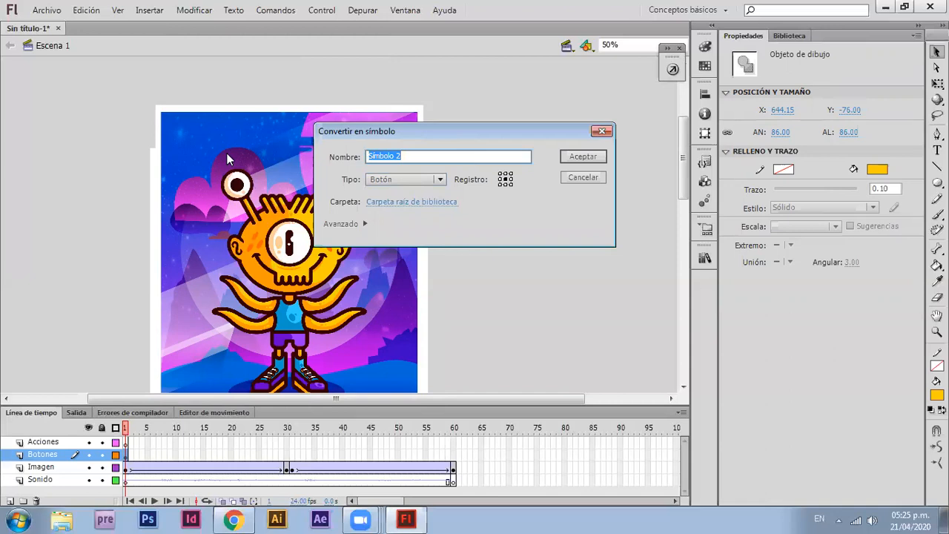
{"action": "type", "text": "botn"}
{"action": "key", "text": "Return"}
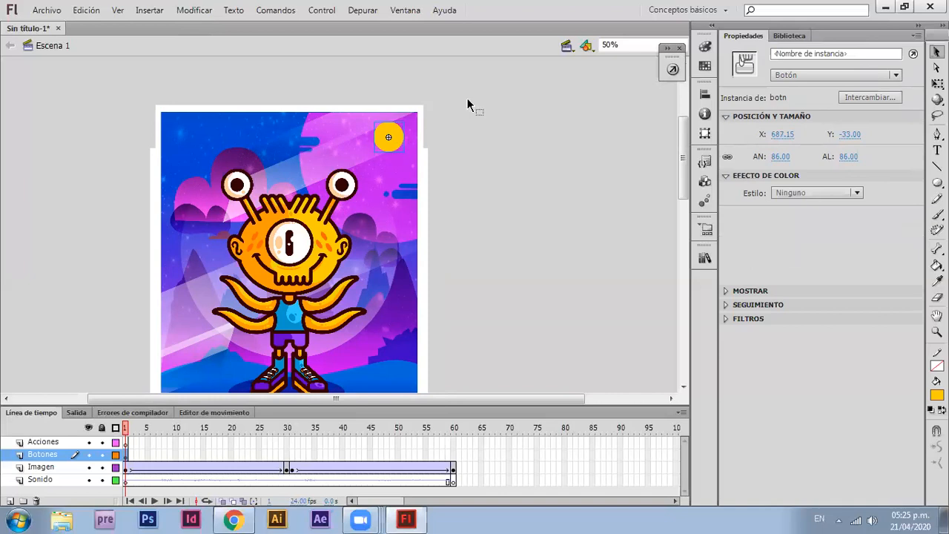
- Open the botn symbol for editing and insert a keyframe in its Sobre state
{"action": "double_click", "coordinate": [392, 137]}
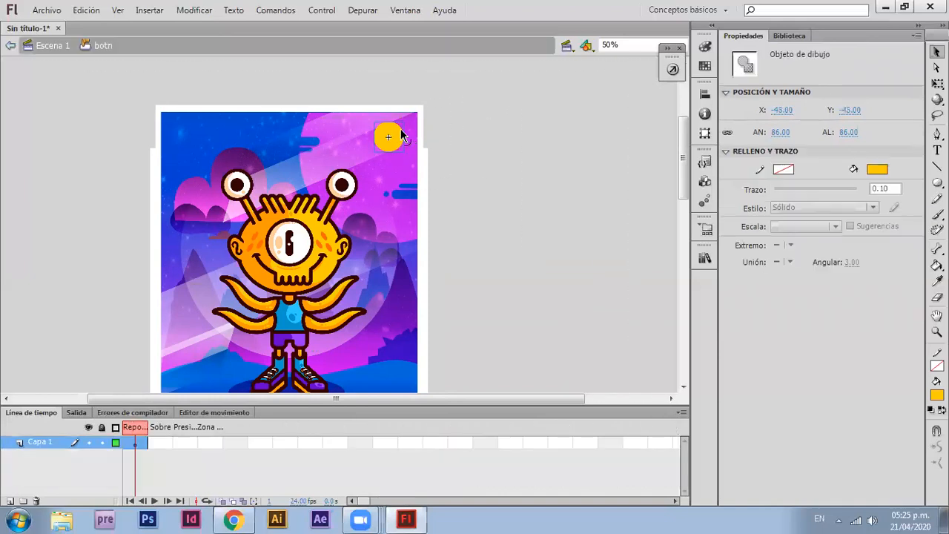
{"action": "left_click", "coordinate": [159, 444]}
{"action": "left_click", "coordinate": [141, 444]}
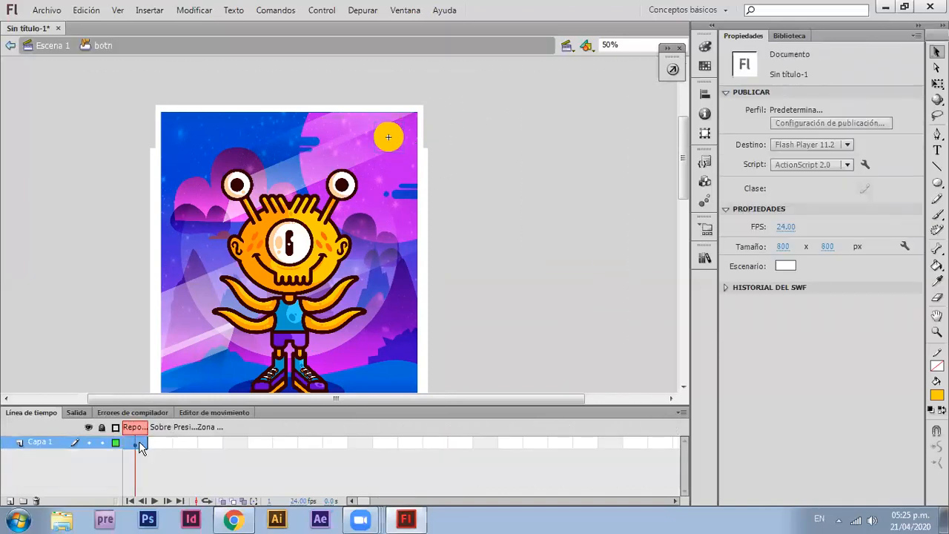
{"action": "left_click", "coordinate": [160, 443]}
{"action": "left_click", "coordinate": [161, 444]}
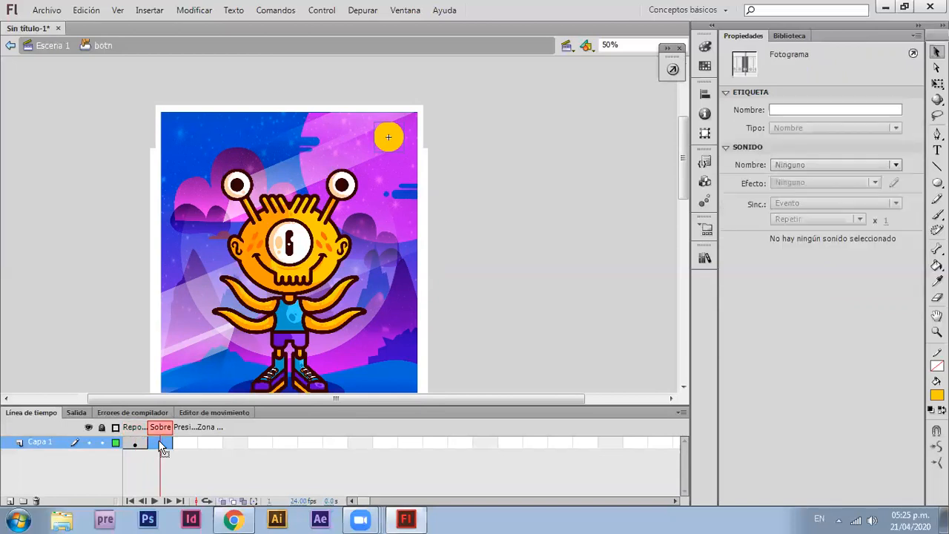
- Fill the circle in the Sobre state with the dark blue sampled from the image
{"action": "left_click", "coordinate": [500, 142]}
{"action": "left_click", "coordinate": [387, 144]}
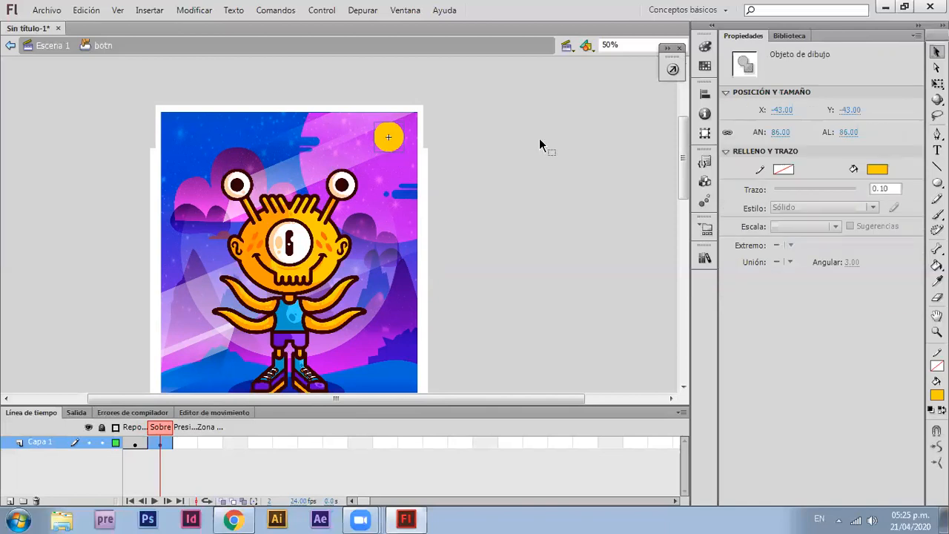
{"action": "left_click", "coordinate": [877, 169]}
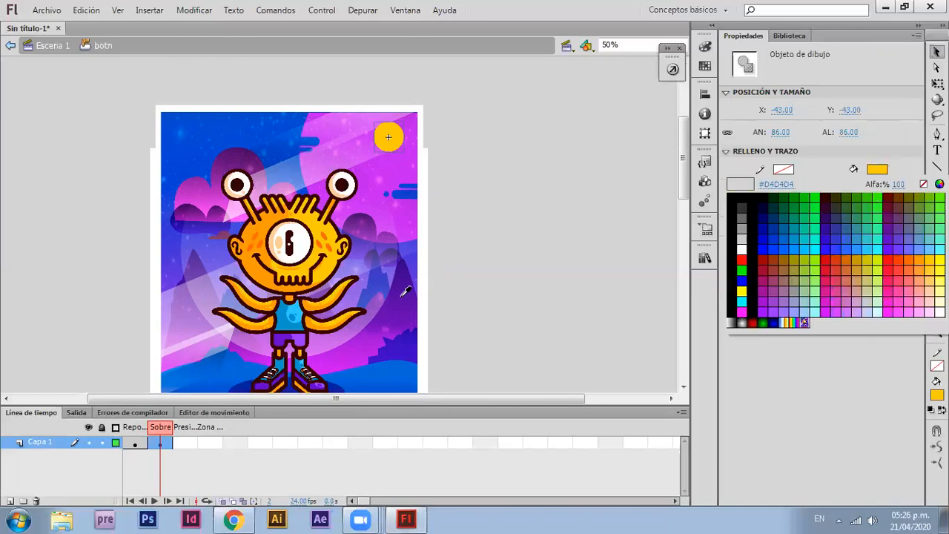
{"action": "left_click", "coordinate": [395, 376]}
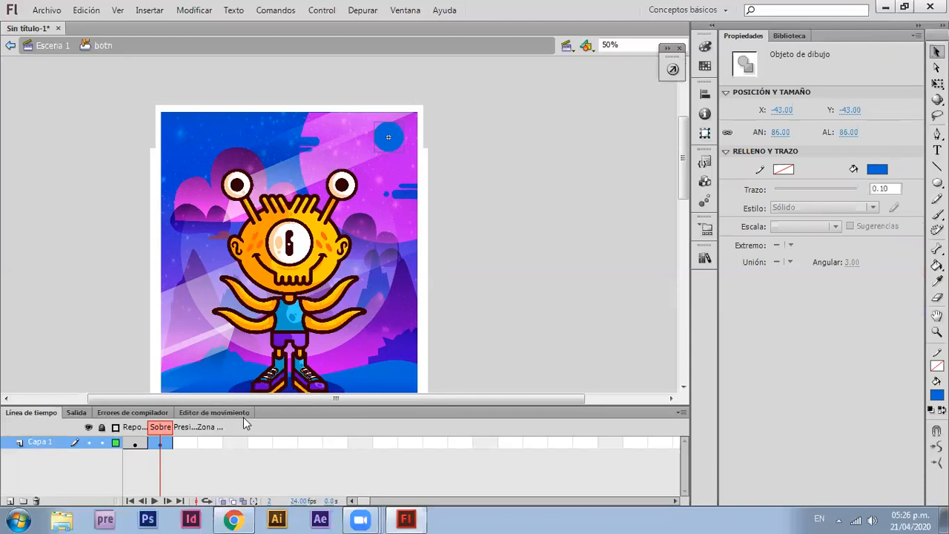
- Insert a keyframe in the button's pressed state and fill its circle with light blue
{"action": "left_click", "coordinate": [194, 444]}
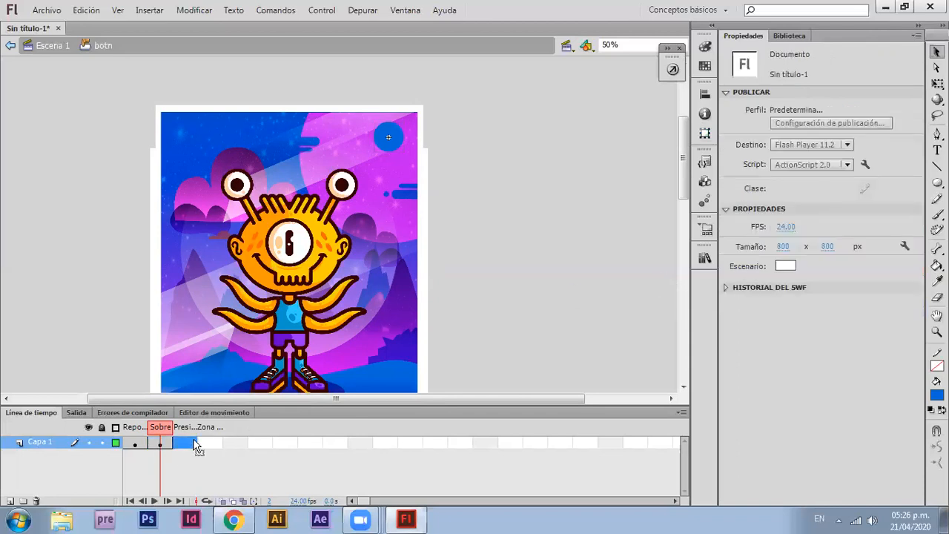
{"action": "left_click", "coordinate": [189, 443]}
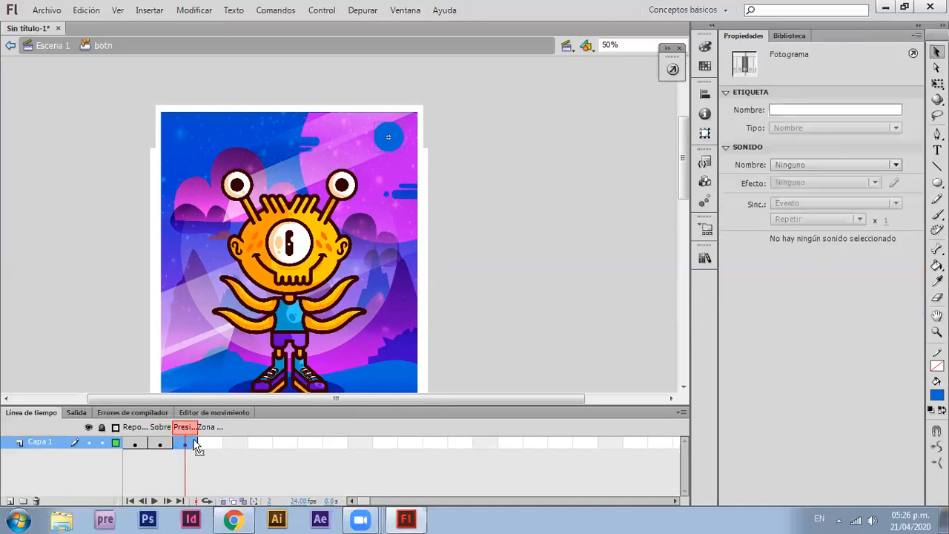
{"action": "left_click", "coordinate": [391, 140]}
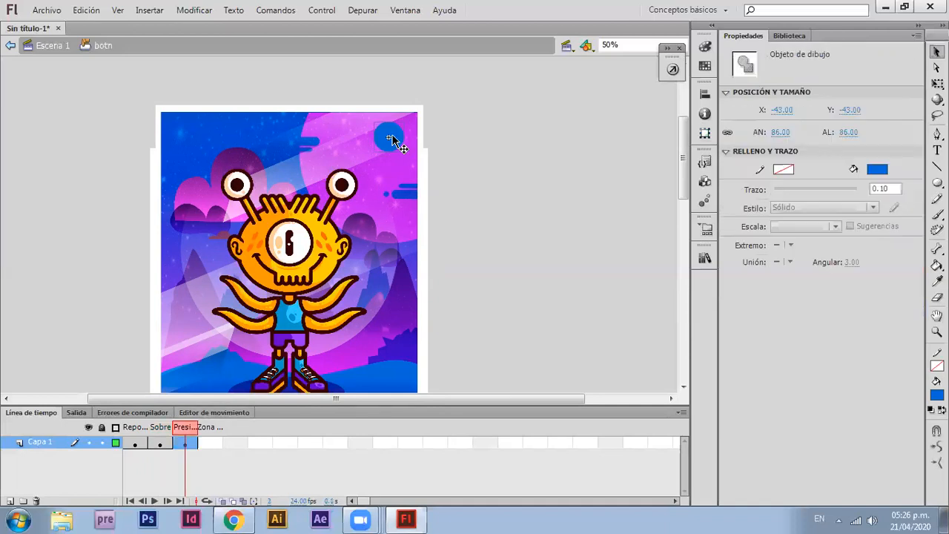
{"action": "left_click", "coordinate": [878, 170]}
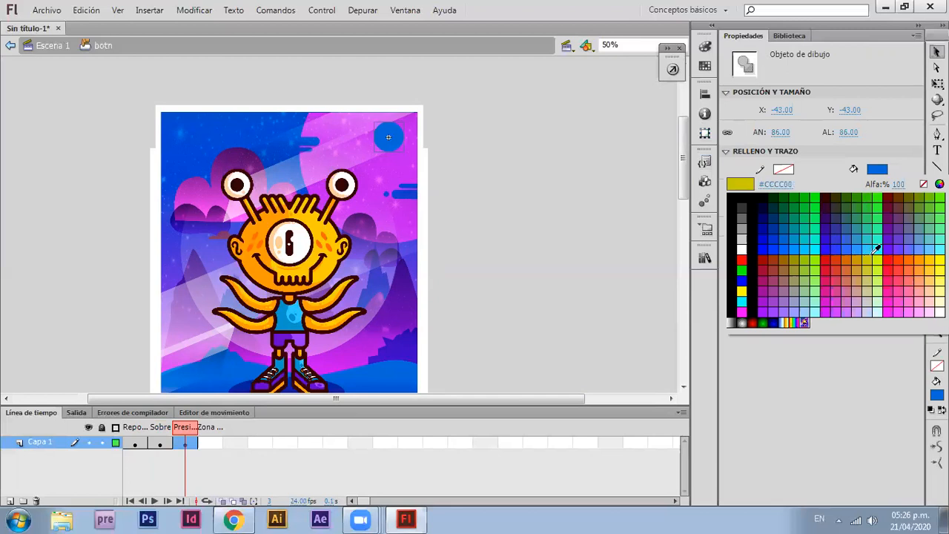
{"action": "left_click", "coordinate": [875, 246]}
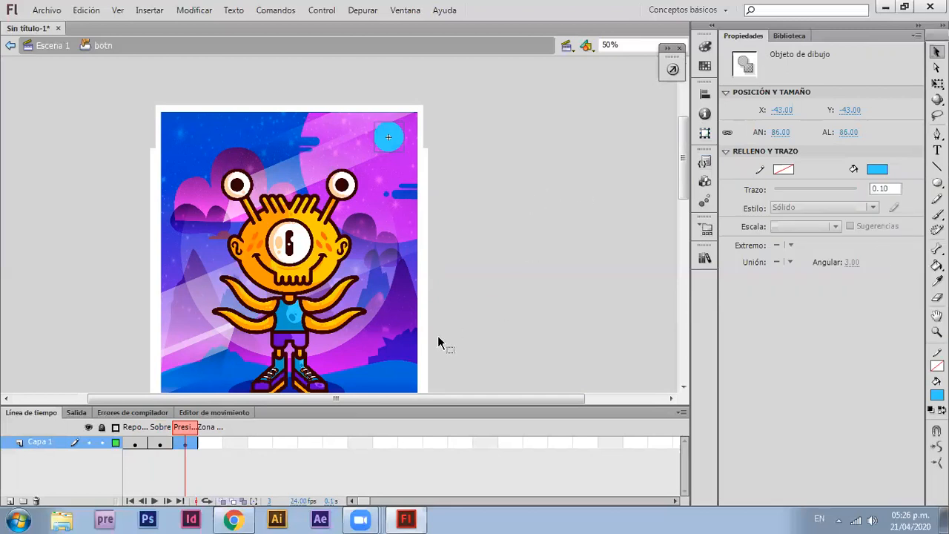
- Insert a keyframe in the button's hit-area (Zona) state and return to Escena 1
{"action": "left_click", "coordinate": [210, 443]}
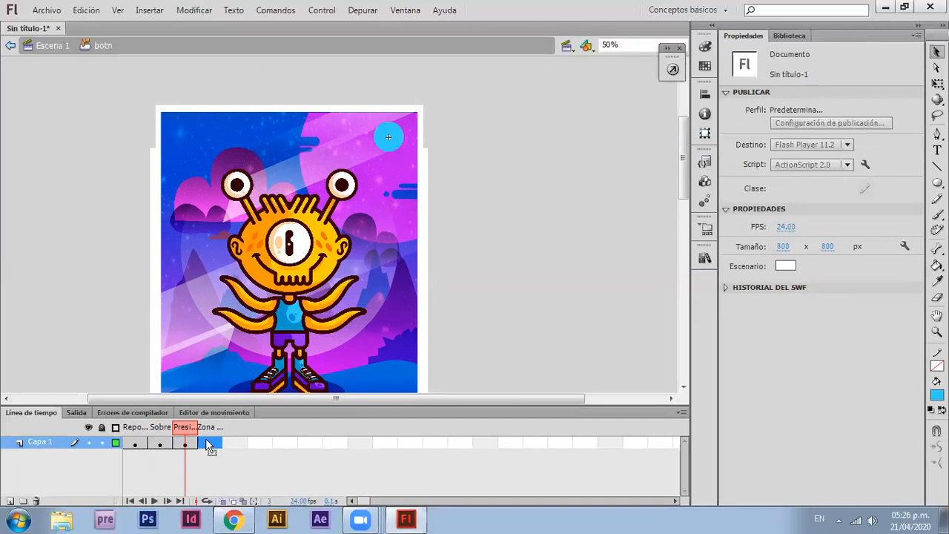
{"action": "key", "text": "F6"}
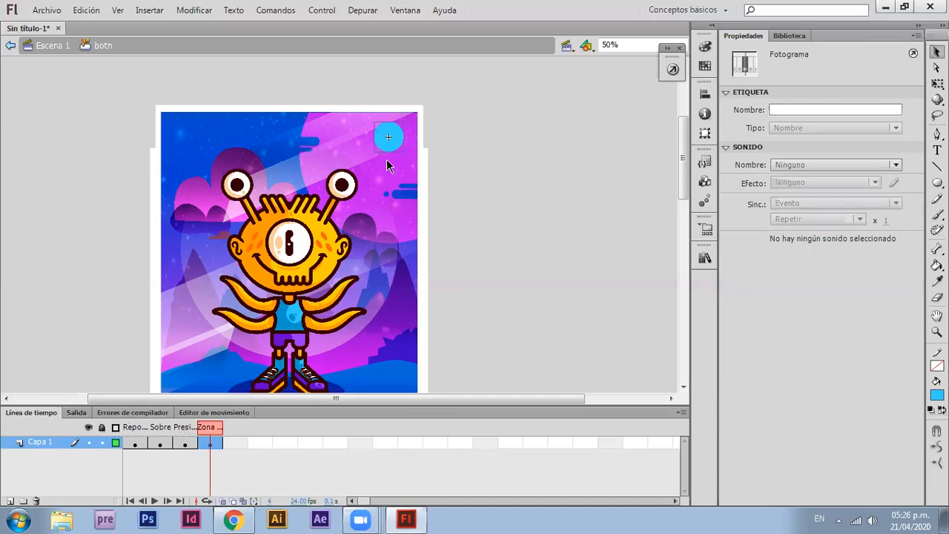
{"action": "left_click", "coordinate": [53, 46]}
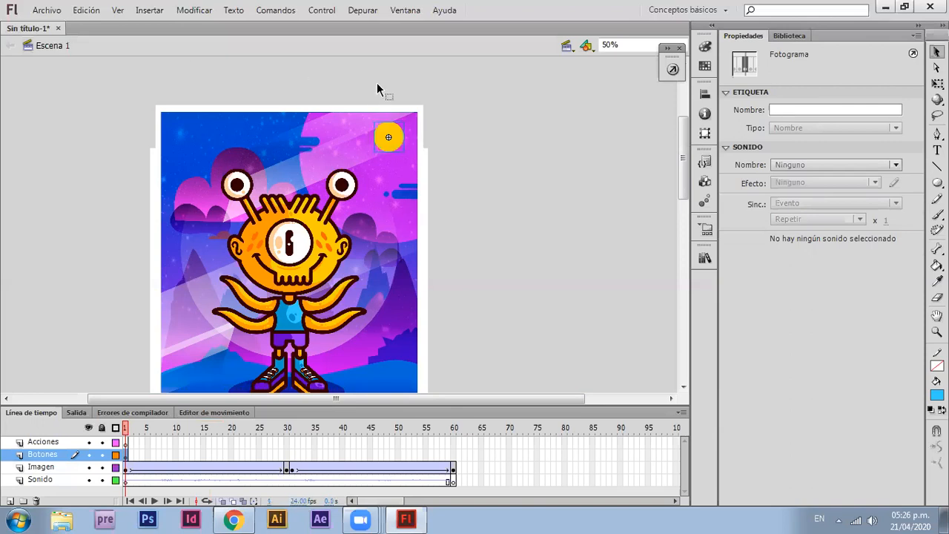
- Duplicate the yellow button twice to its left, forming an evenly spaced row of three across the upper part of the image
{"action": "left_click", "coordinate": [398, 128]}
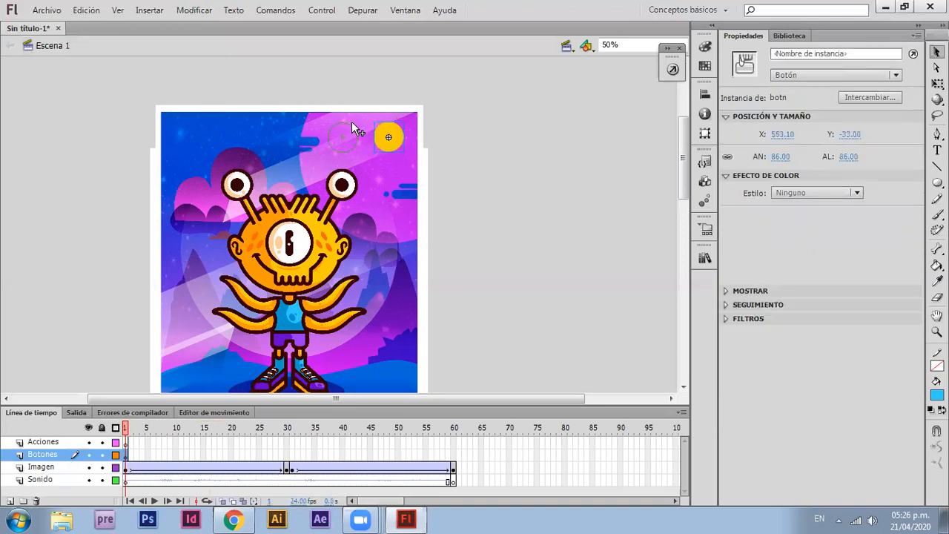
{"action": "left_click_drag", "start_coordinate": [361, 130], "coordinate": [311, 125]}
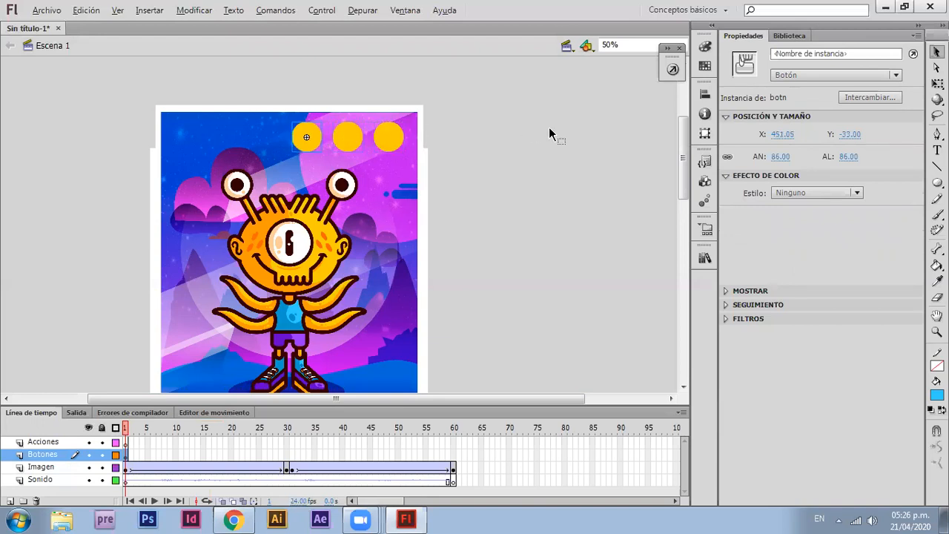
{"action": "left_click", "coordinate": [549, 126]}
{"action": "scroll", "coordinate": [676, 174], "scroll_direction": "down", "scroll_amount": 4}
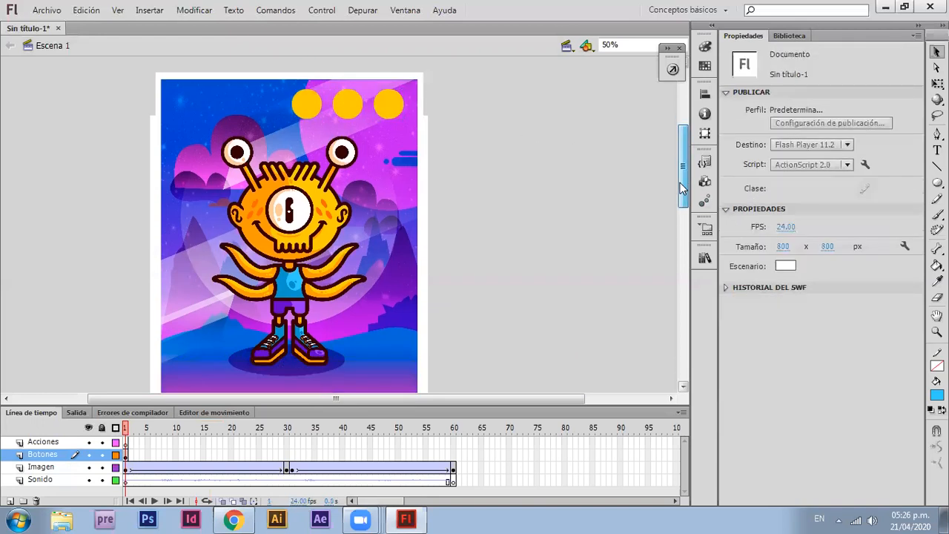
- Insert a keyframe at frame 60 of the Botones layer to extend the three buttons across the animation
{"action": "left_click", "coordinate": [448, 454]}
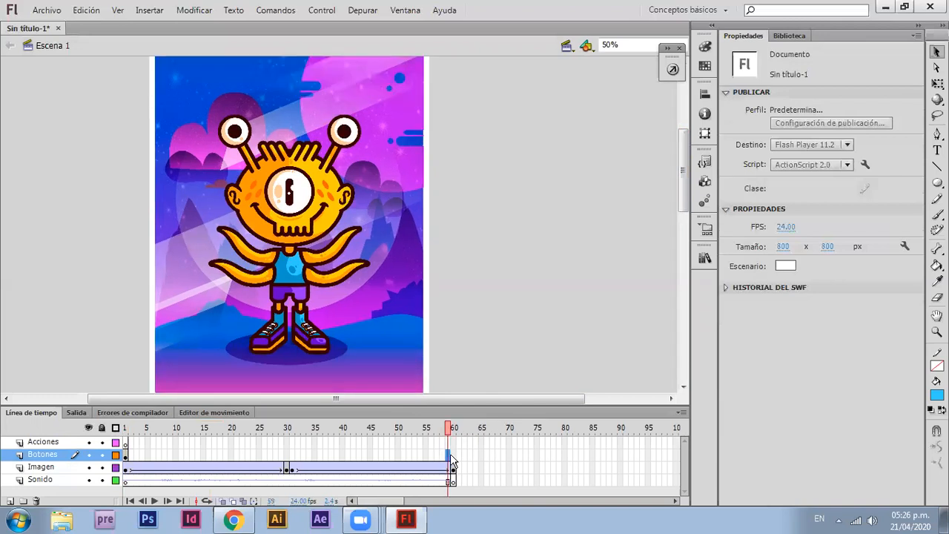
{"action": "left_click", "coordinate": [128, 456]}
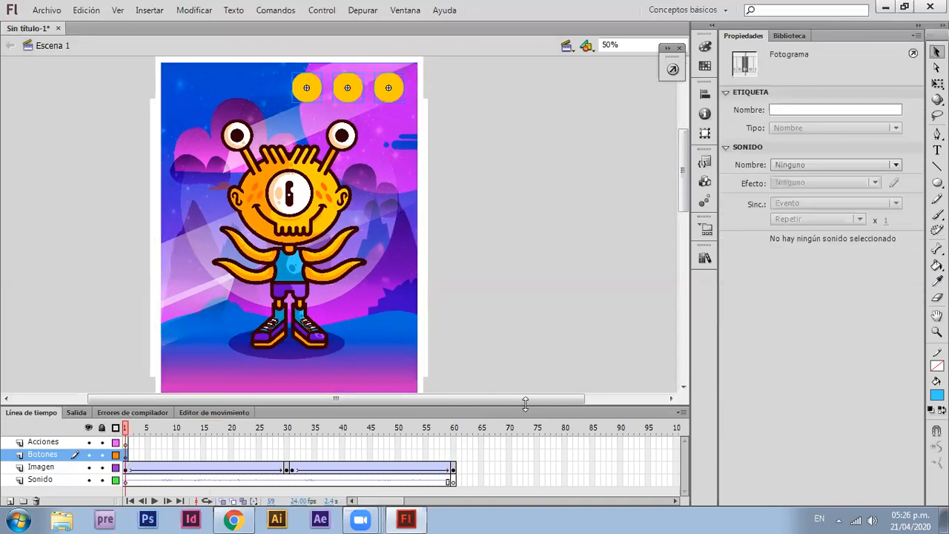
{"action": "left_click", "coordinate": [454, 458]}
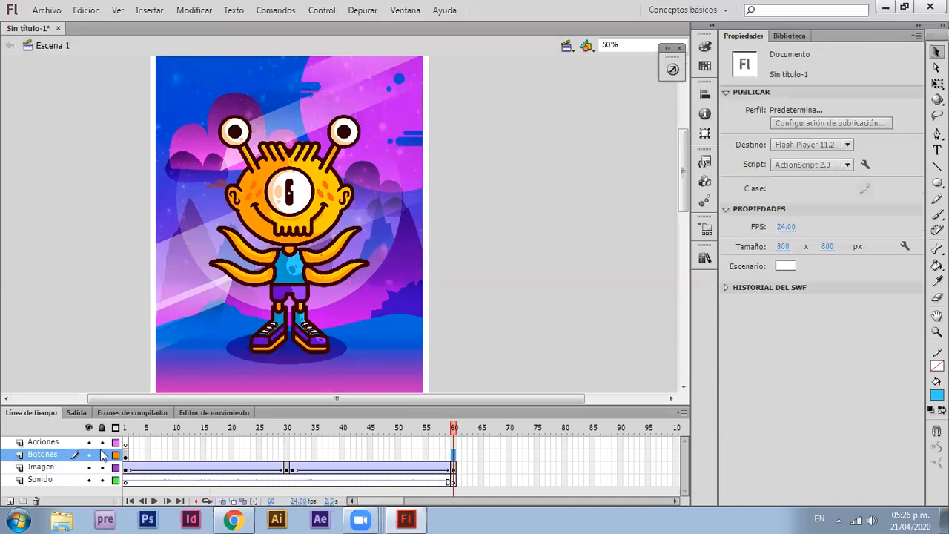
{"action": "left_click", "coordinate": [127, 457]}
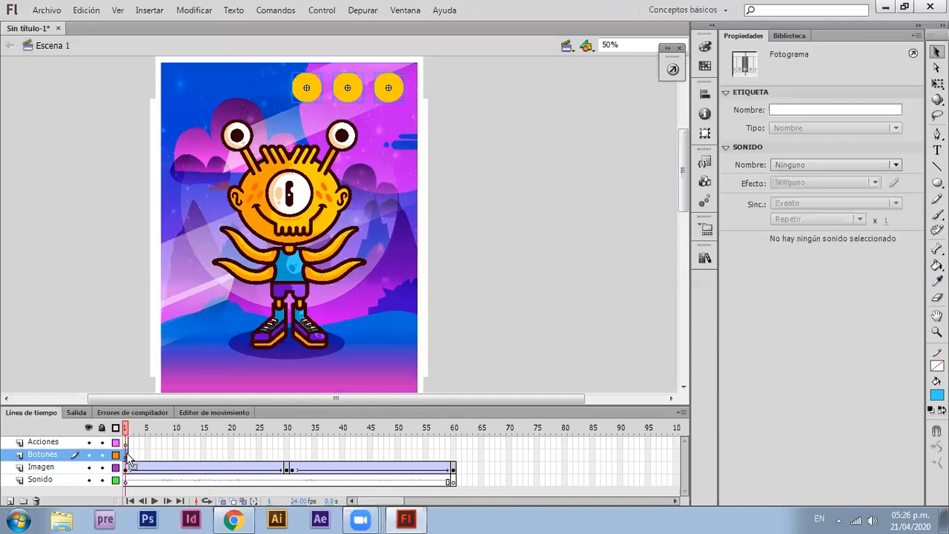
{"action": "left_click", "coordinate": [452, 456]}
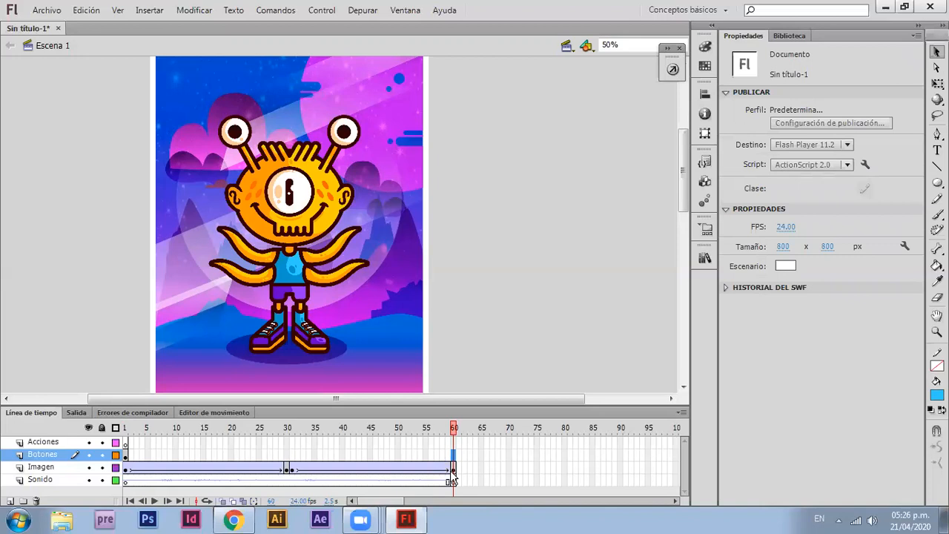
{"action": "key", "text": "F5"}
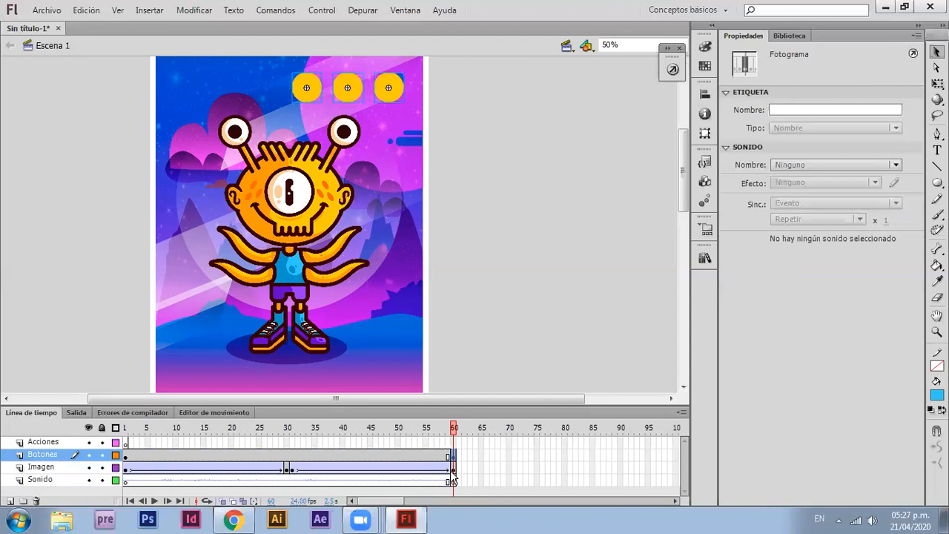
- Play back the timeline and undo the Botones layer's extension to frame 60
{"action": "key", "text": "Return"}
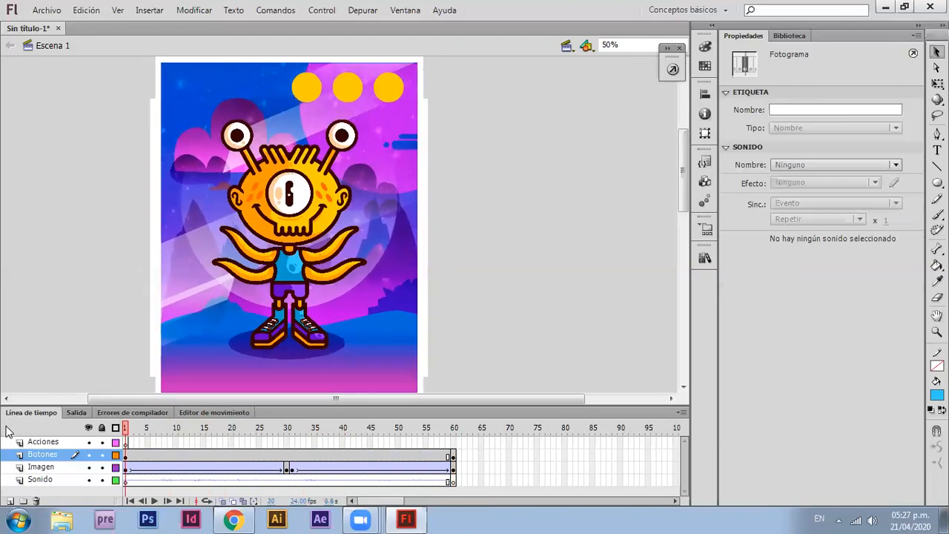
{"action": "left_click", "coordinate": [438, 312]}
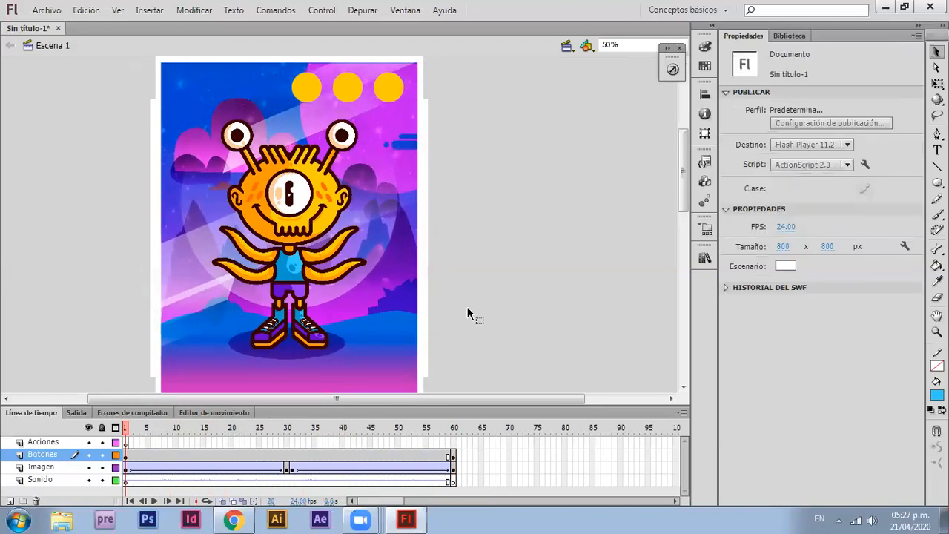
{"action": "left_click", "coordinate": [453, 457]}
{"action": "key", "text": "Delete"}
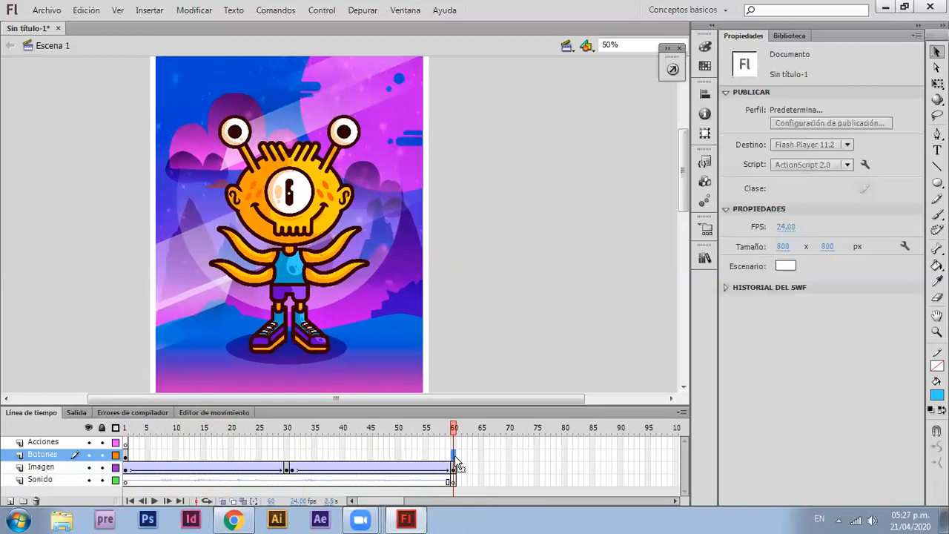
- Move the three buttons beside the character's feet, at about X 394, Y 672, and insert a keyframe at frame 60 of the Botones layer
{"action": "left_click", "coordinate": [127, 454]}
{"action": "left_click_drag", "start_coordinate": [395, 88], "coordinate": [385, 346]}
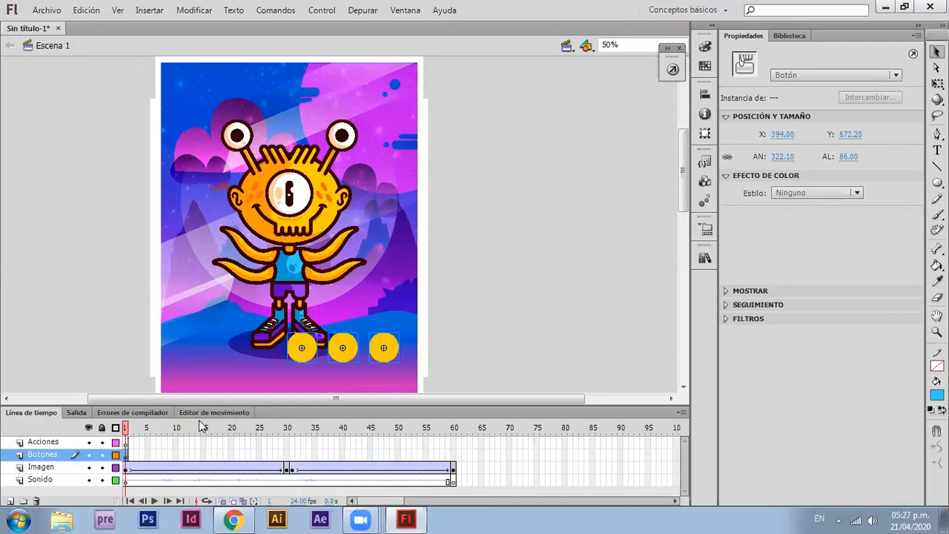
{"action": "left_click", "coordinate": [451, 453]}
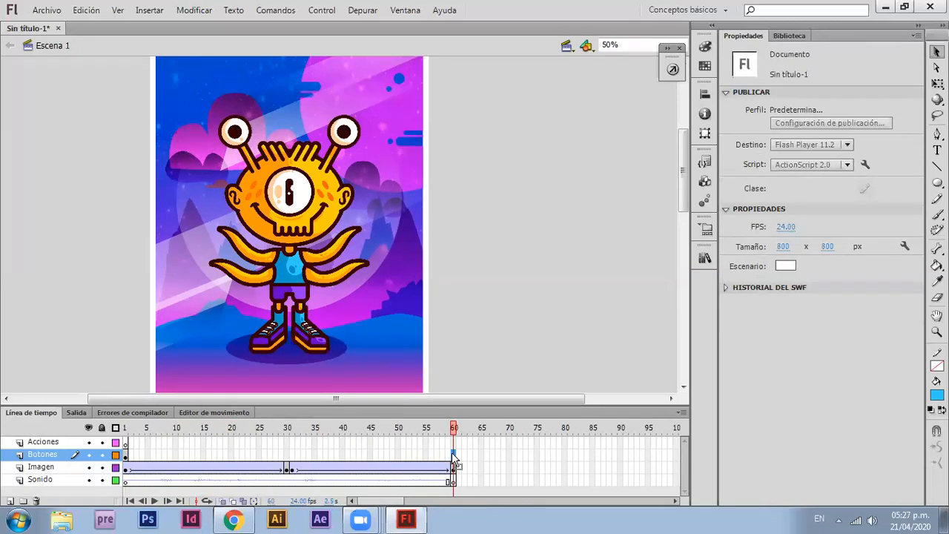
{"action": "key", "text": "F5"}
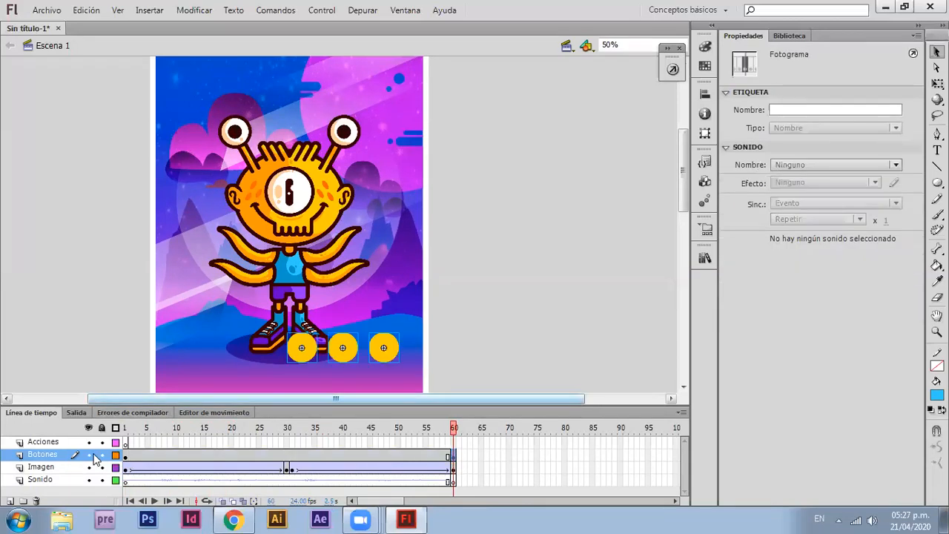
- Insert a keyframe at frame 60 of the Acciones layer and open the action editor for that frame
{"action": "left_click", "coordinate": [125, 443]}
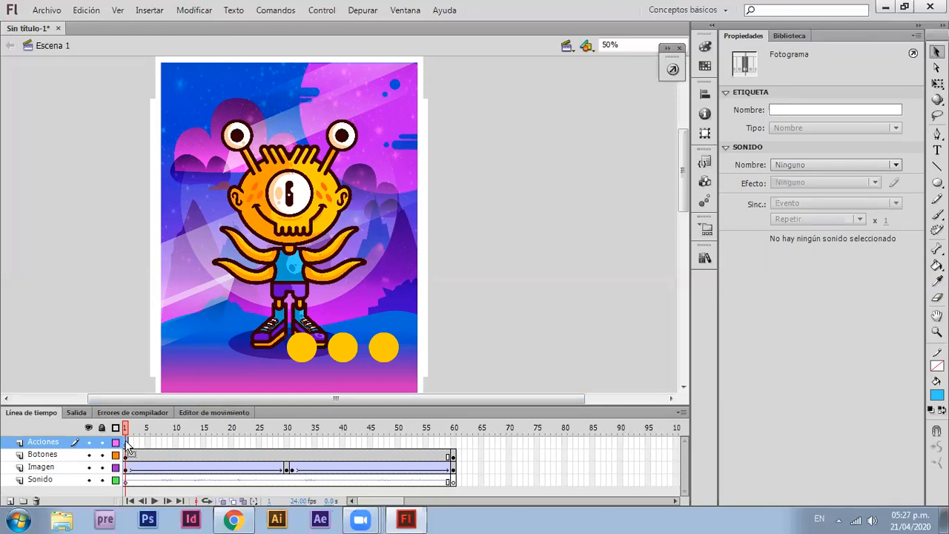
{"action": "left_click_drag", "start_coordinate": [127, 443], "coordinate": [455, 444]}
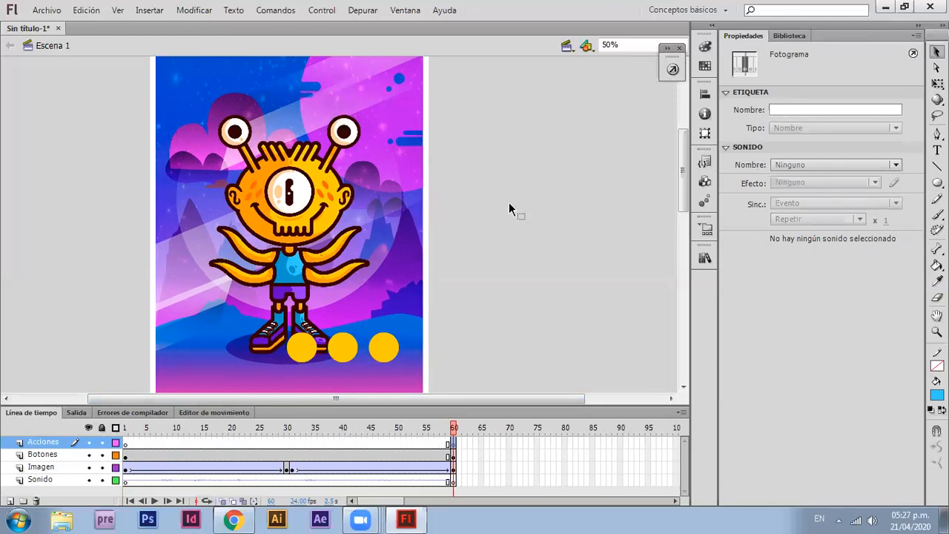
{"action": "right_click", "coordinate": [451, 439]}
{"action": "left_click", "coordinate": [492, 427]}
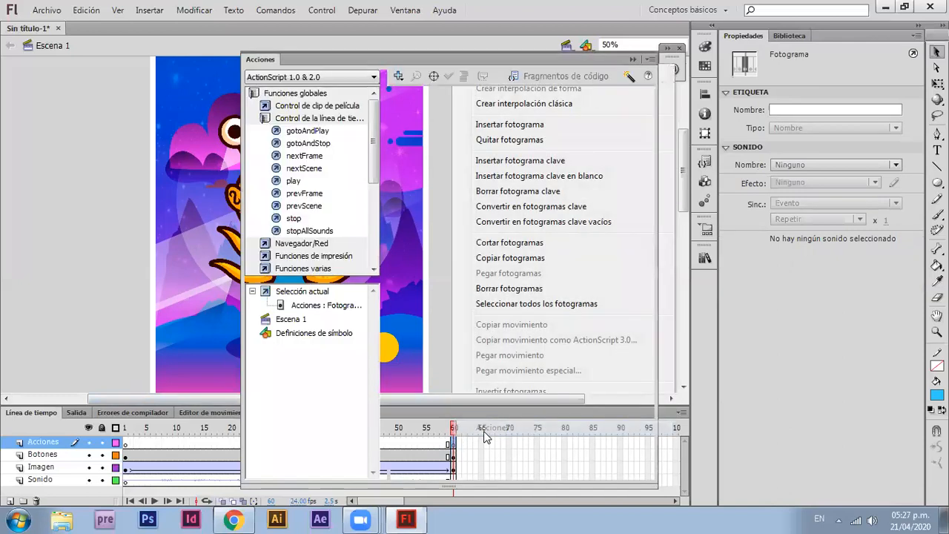
- Add the timeline-control action stop(); to frame 60 of the Acciones layer and close the action editor
{"action": "left_click", "coordinate": [268, 119]}
{"action": "left_click", "coordinate": [274, 96]}
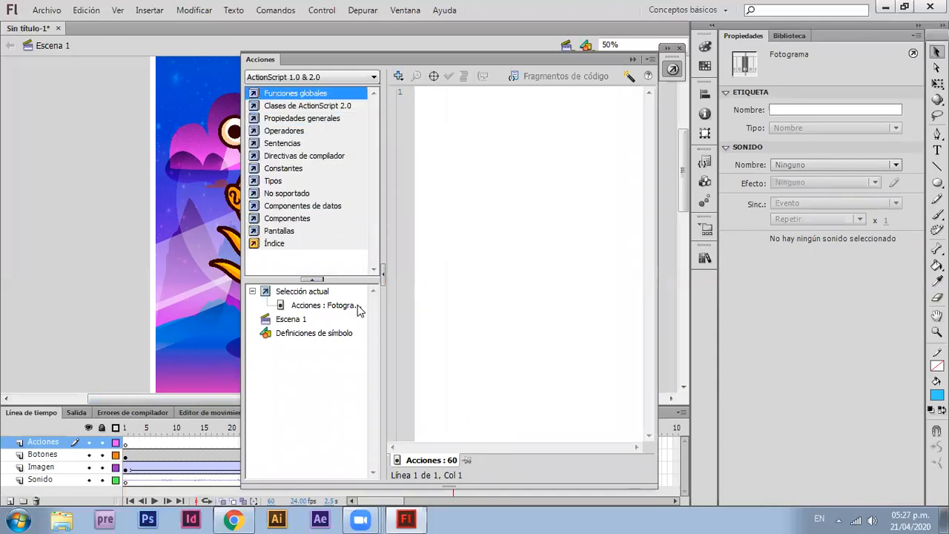
{"action": "left_click", "coordinate": [291, 98]}
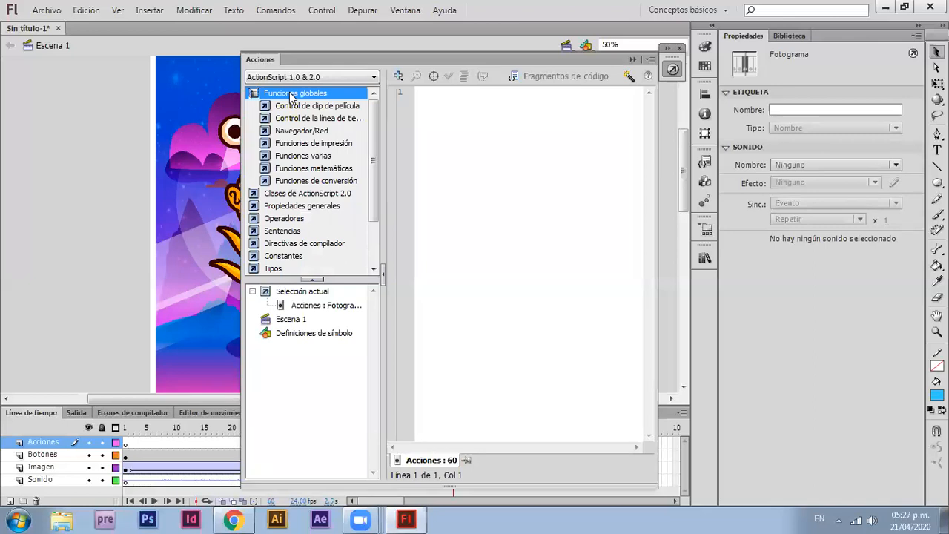
{"action": "left_click", "coordinate": [296, 122]}
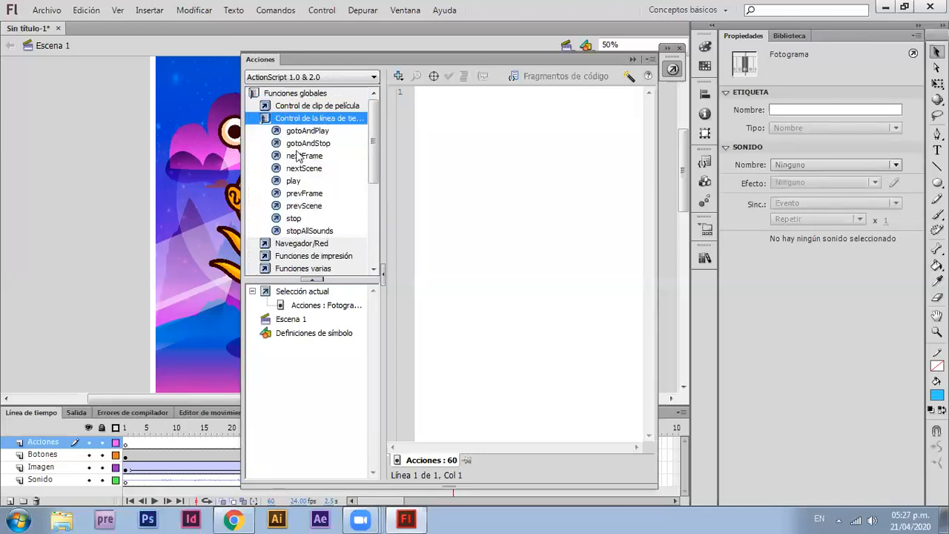
{"action": "double_click", "coordinate": [293, 220]}
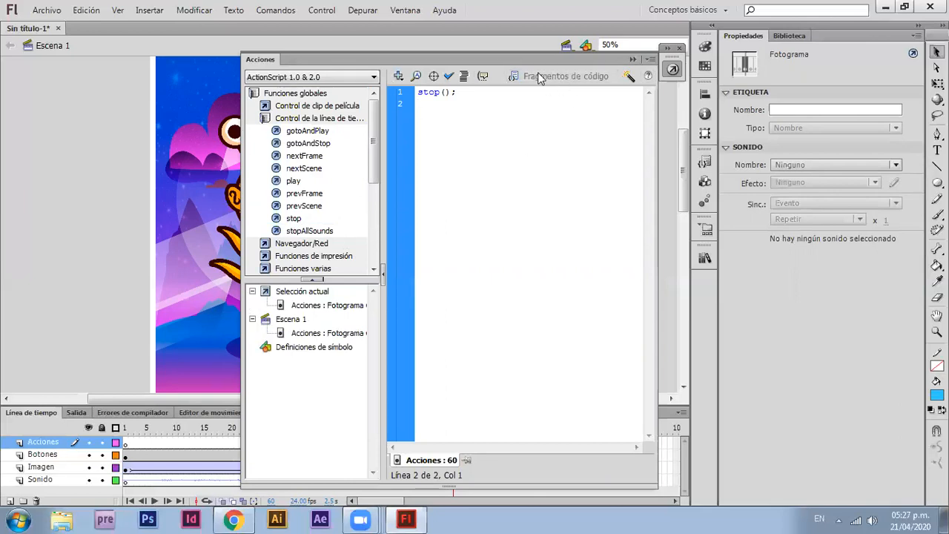
{"action": "left_click", "coordinate": [632, 59]}
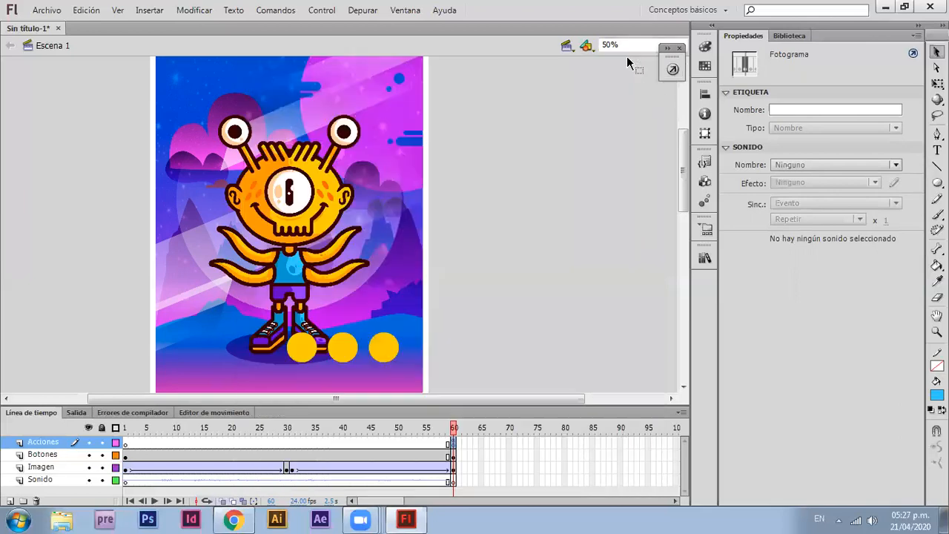
- Test the movie and narrow the preview window to fit around the image
{"action": "left_click", "coordinate": [581, 232]}
{"action": "key", "text": "shift+comma"}
{"action": "left_click_drag", "start_coordinate": [187, 445], "coordinate": [454, 444]}
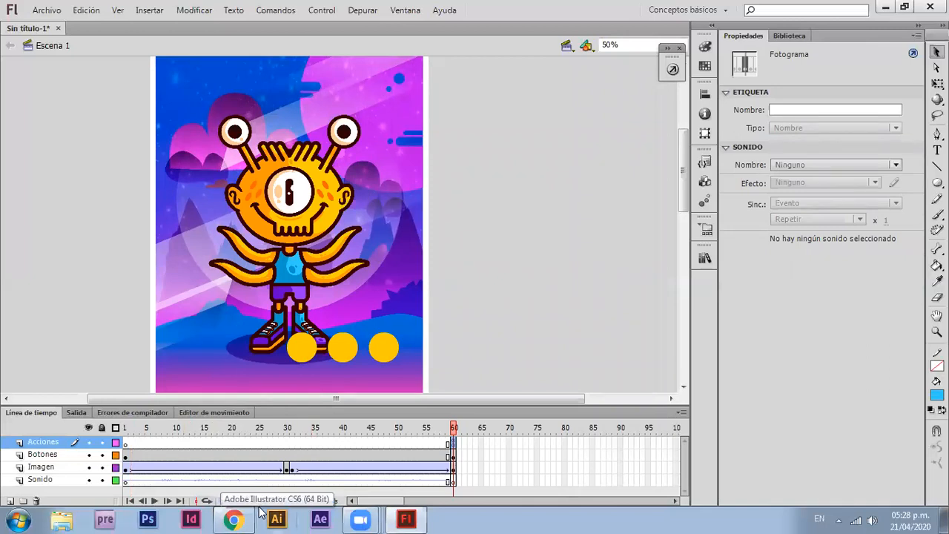
{"action": "left_click", "coordinate": [516, 266]}
{"action": "key", "text": "ctrl+Return"}
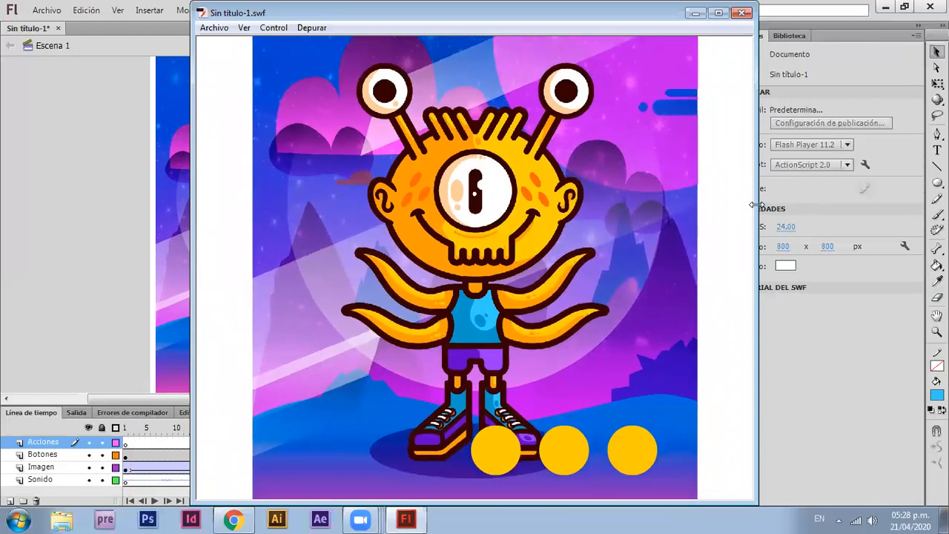
{"action": "left_click_drag", "start_coordinate": [755, 204], "coordinate": [624, 281]}
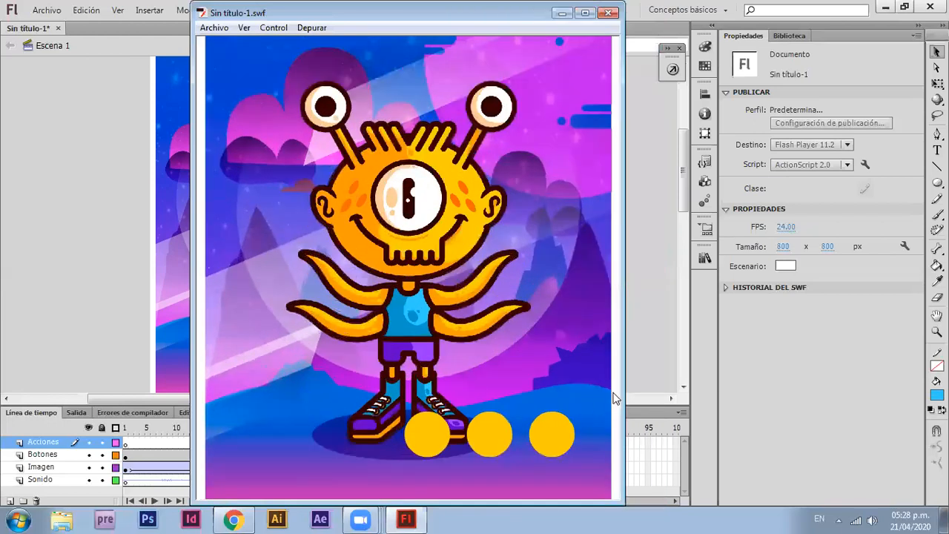
- Try out the three circular buttons in the movie preview to check their rollover and pressed states
{"action": "left_click", "coordinate": [504, 444]}
{"action": "left_click", "coordinate": [568, 447]}
{"action": "left_click", "coordinate": [413, 441]}
{"action": "left_click", "coordinate": [504, 440]}
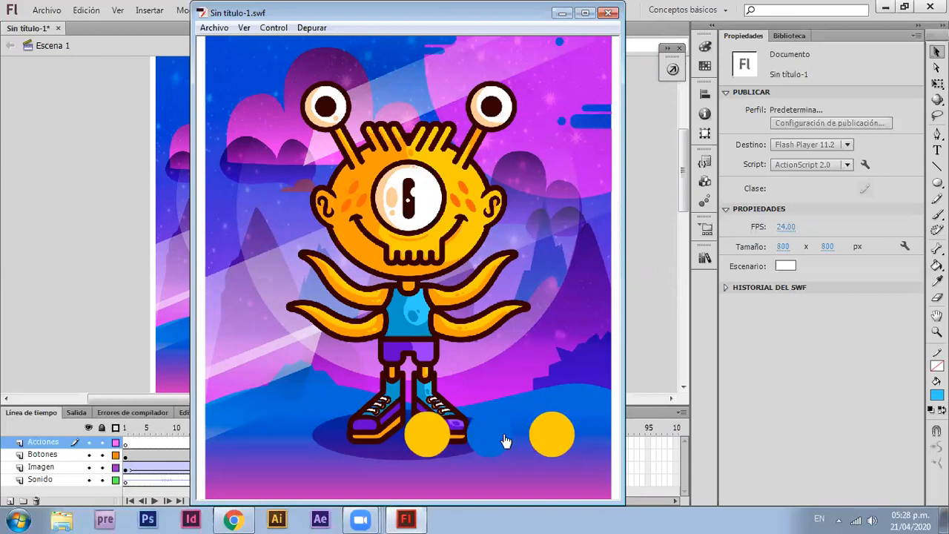
{"action": "left_click", "coordinate": [568, 445]}
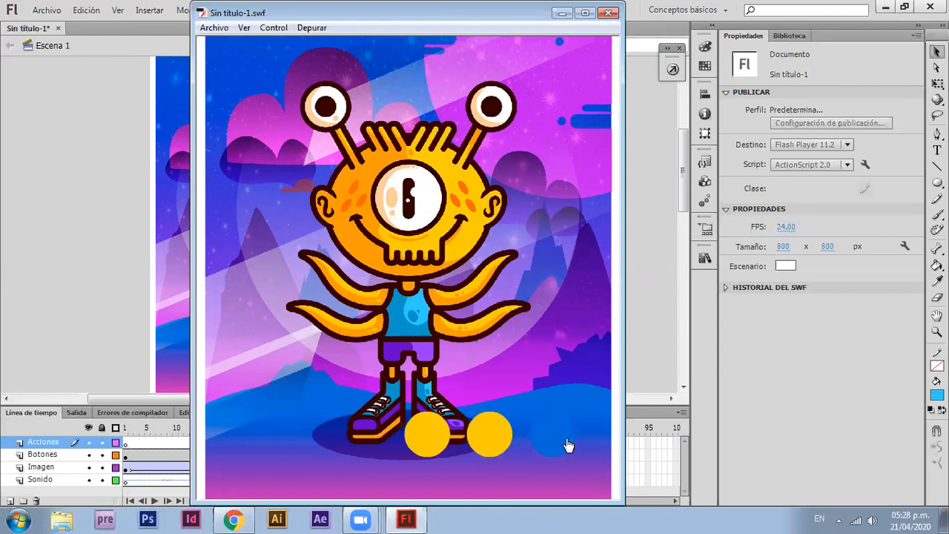
{"action": "left_click", "coordinate": [545, 422]}
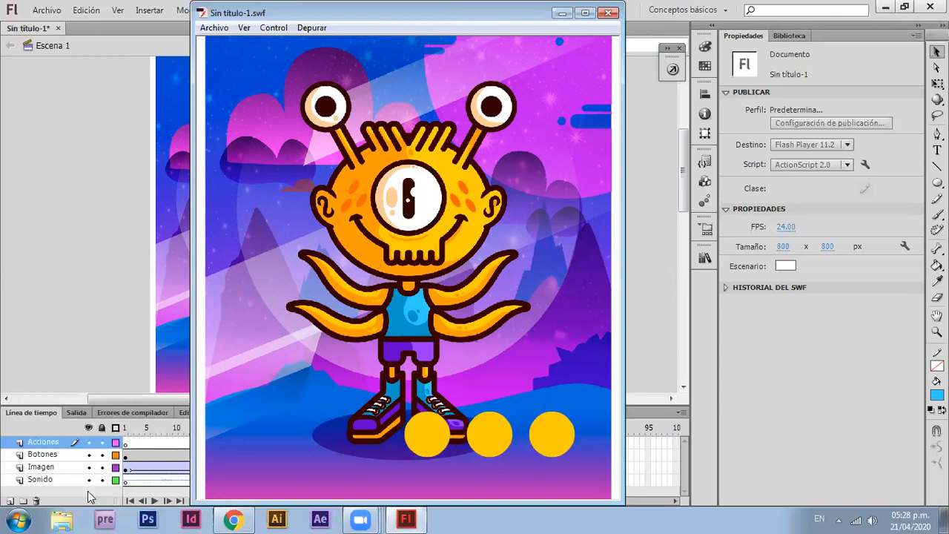
- Close the movie preview and add a second scene to the document
{"action": "left_click", "coordinate": [56, 479]}
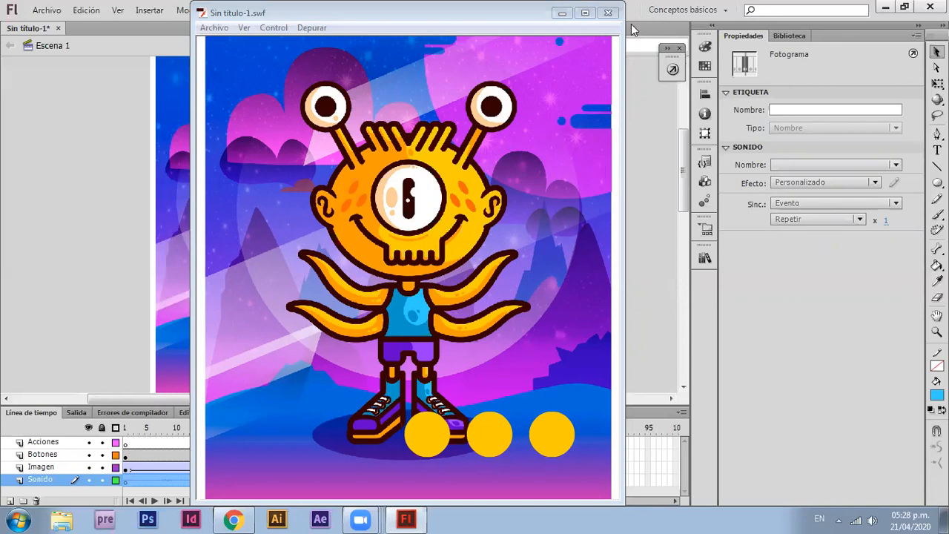
{"action": "left_click", "coordinate": [607, 13]}
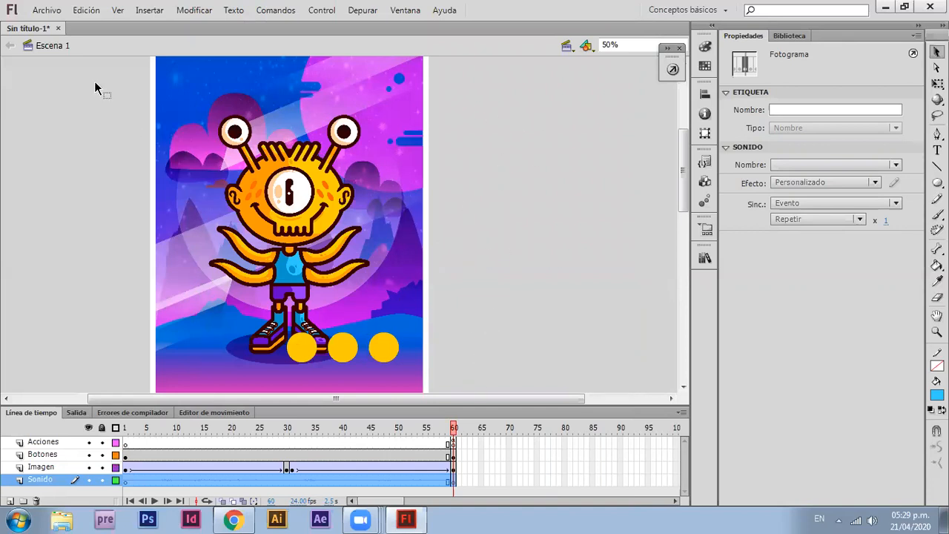
{"action": "left_click", "coordinate": [158, 13]}
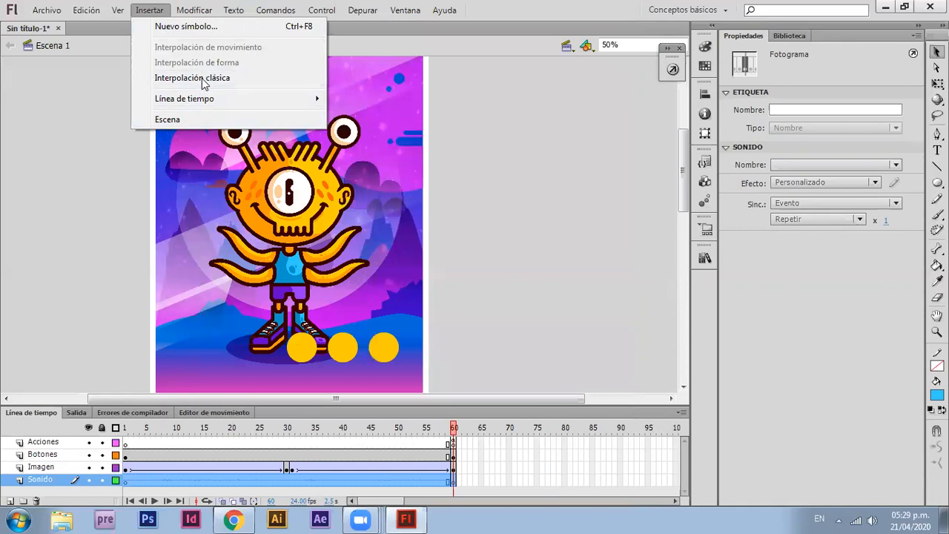
{"action": "left_click", "coordinate": [178, 119]}
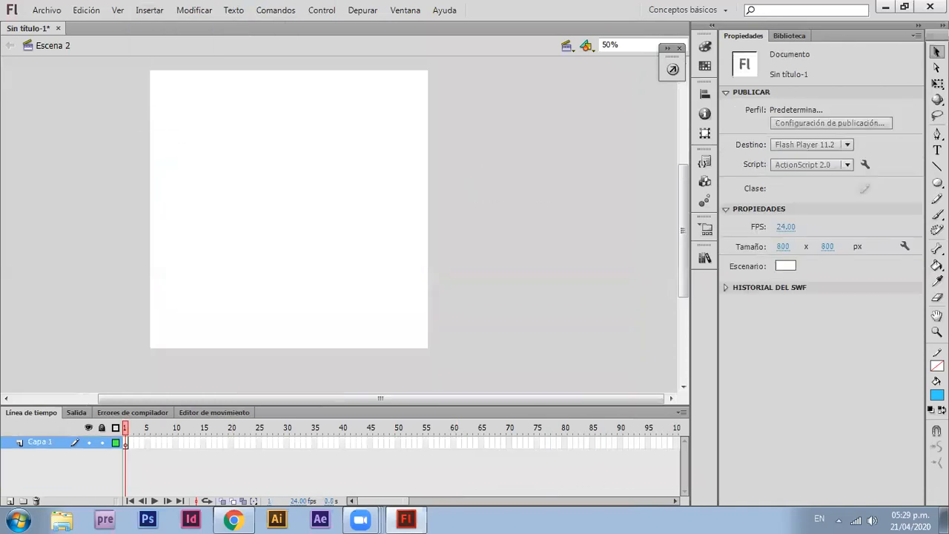
- Draw a light blue rectangle without an outline covering the whole stage of Escena 2, and deselect it
{"action": "left_click", "coordinate": [937, 182]}
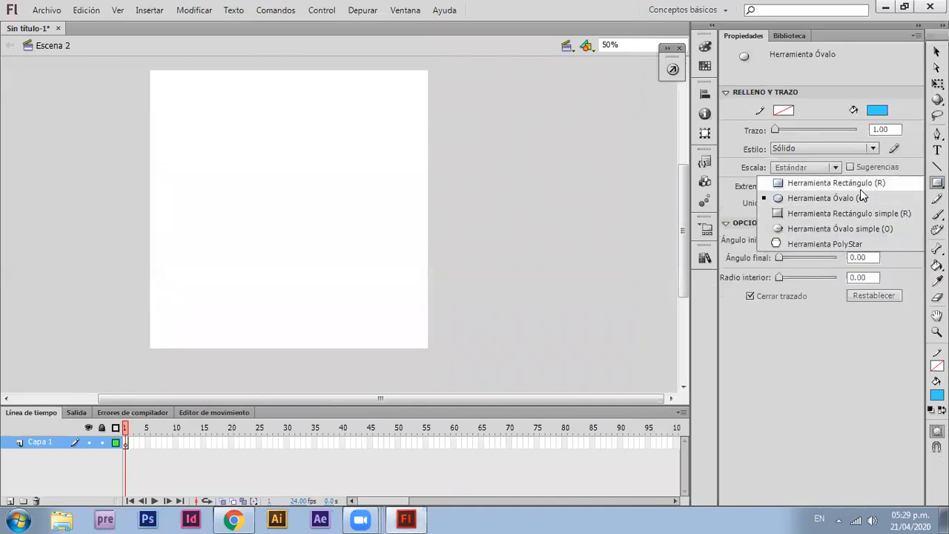
{"action": "left_click", "coordinate": [860, 187]}
{"action": "left_click_drag", "start_coordinate": [145, 65], "coordinate": [436, 372]}
{"action": "key", "text": "v"}
{"action": "left_click", "coordinate": [502, 253]}
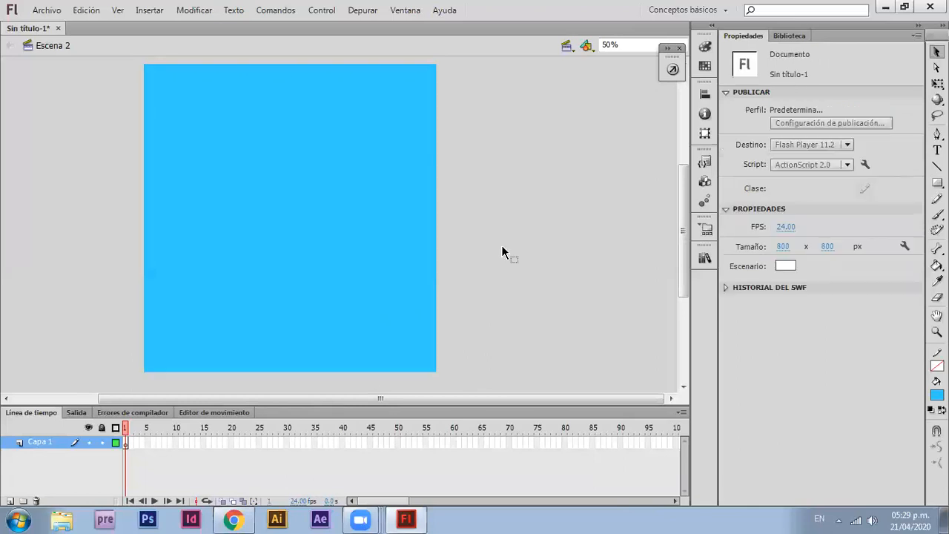
- Add a new layer to Escena 2 and place it below Capa 1
{"action": "left_click", "coordinate": [372, 201]}
{"action": "left_click", "coordinate": [462, 235]}
{"action": "left_click", "coordinate": [10, 501]}
{"action": "left_click_drag", "start_coordinate": [55, 443], "coordinate": [15, 459]}
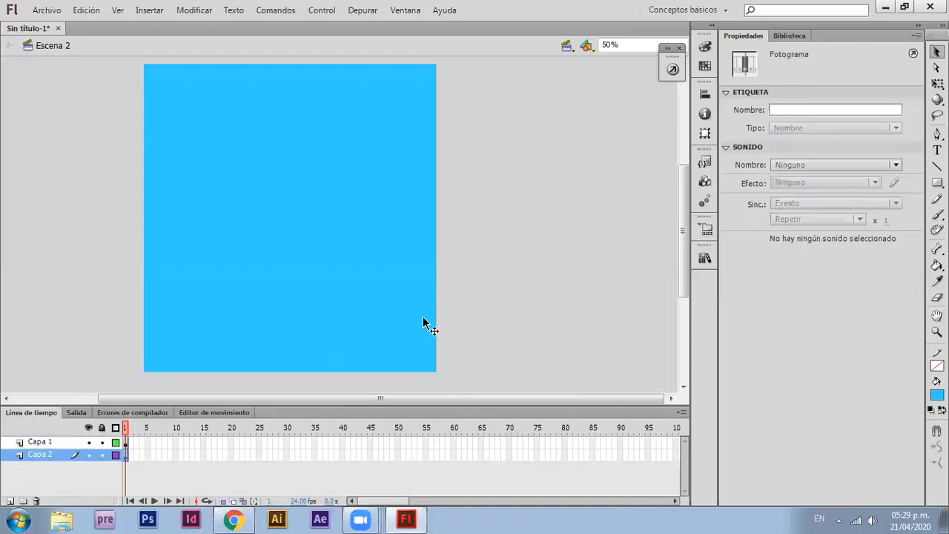
{"action": "left_click", "coordinate": [554, 283]}
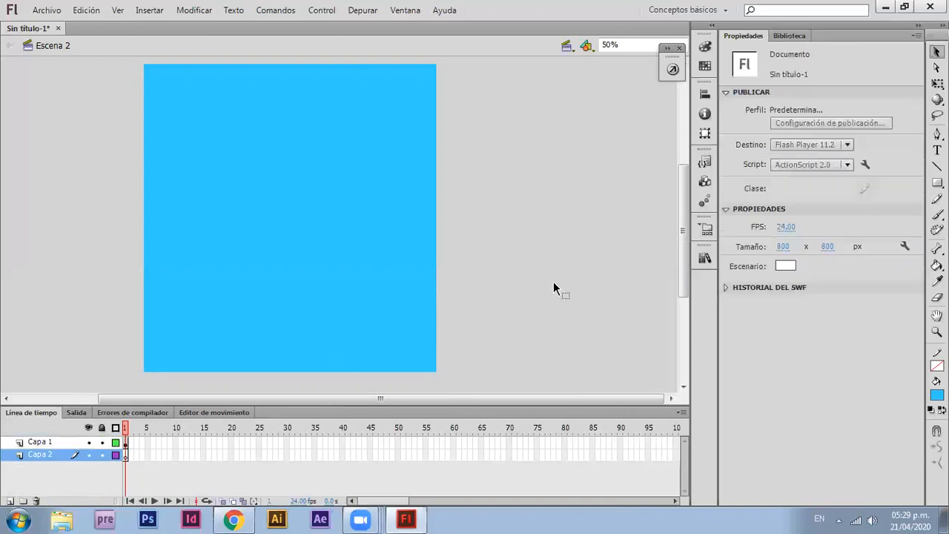
- Add another layer above Capa 1 and name it Acciones
{"action": "left_click", "coordinate": [9, 501]}
{"action": "left_click_drag", "start_coordinate": [64, 453], "coordinate": [63, 442]}
{"action": "double_click", "coordinate": [43, 443]}
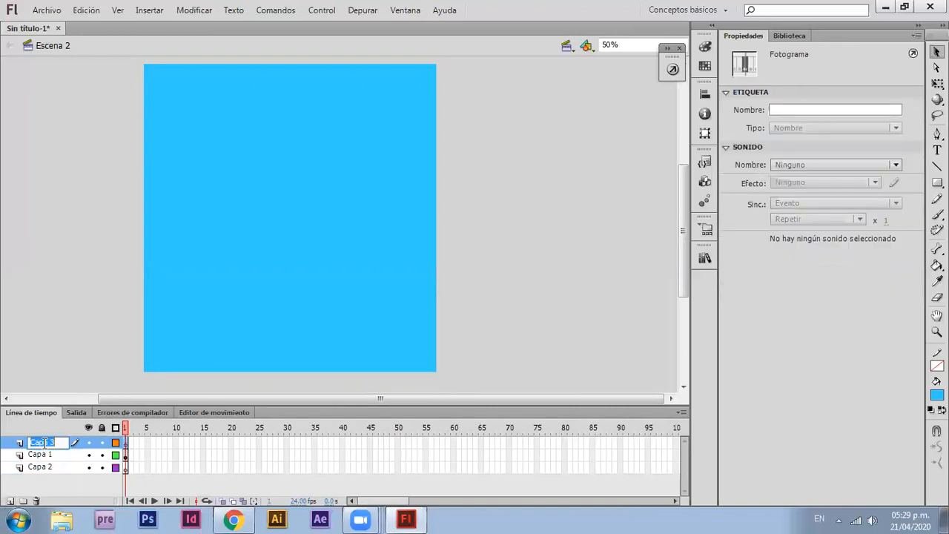
{"action": "type", "text": "Acciones"}
{"action": "key", "text": "Return"}
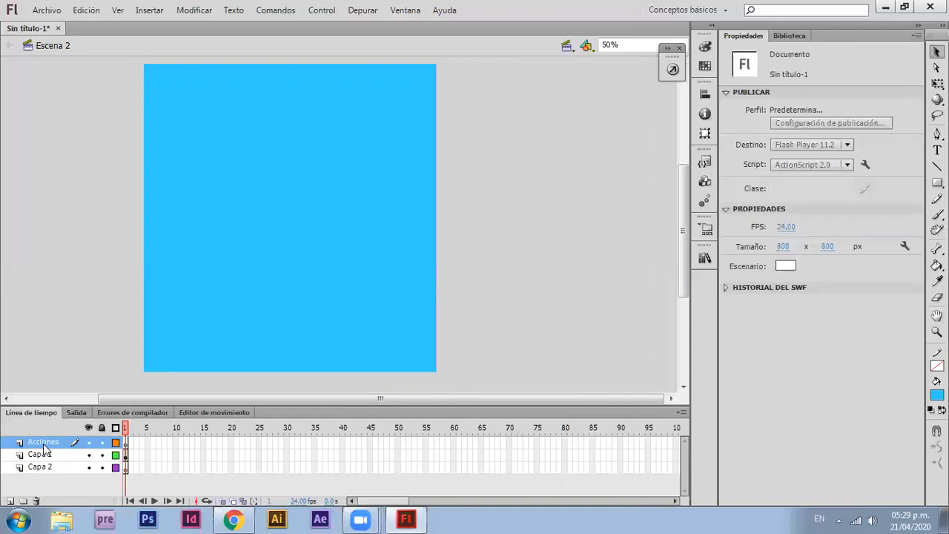
- Add a stop action to the first frame of the Acciones layer and close the code editor
{"action": "right_click", "coordinate": [124, 444]}
{"action": "left_click", "coordinate": [160, 430]}
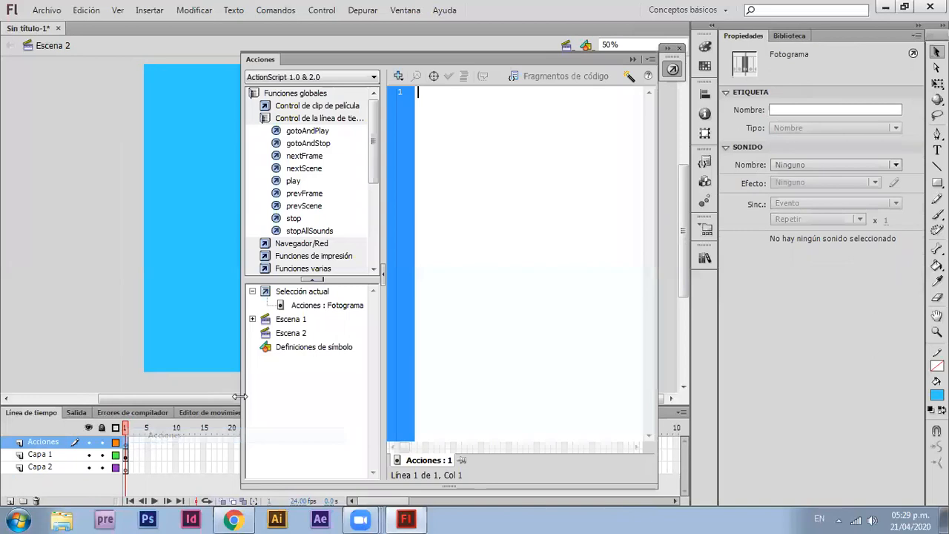
{"action": "double_click", "coordinate": [298, 217]}
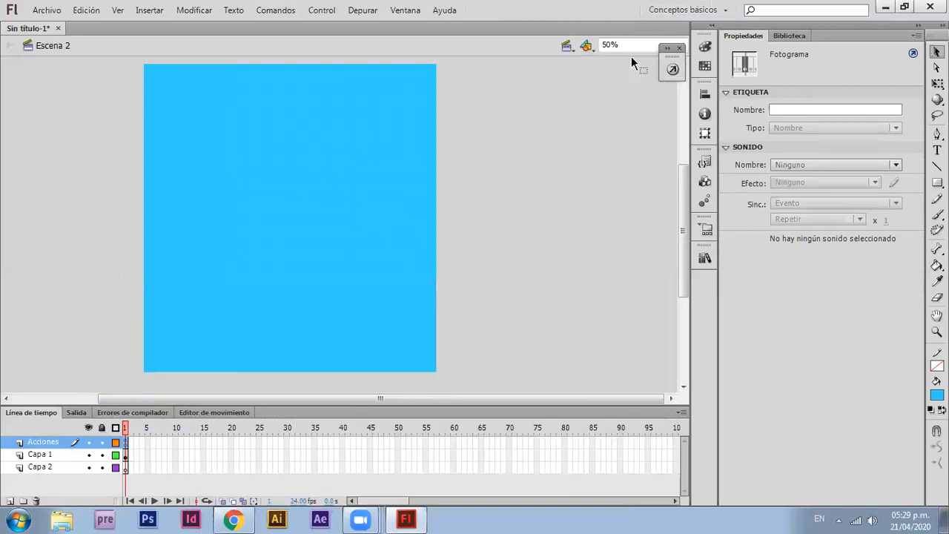
{"action": "left_click", "coordinate": [632, 58]}
{"action": "left_click", "coordinate": [99, 264]}
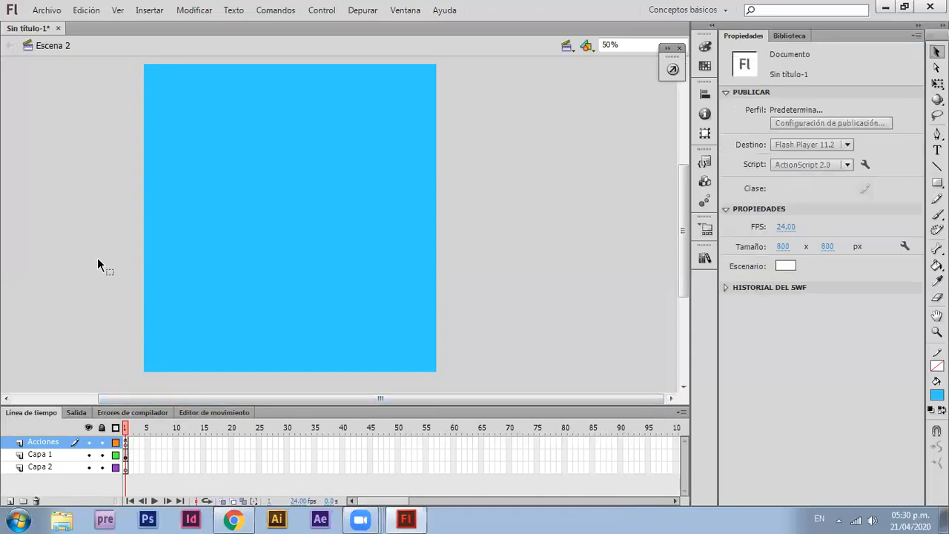
- Test the movie through to the blue second scene with a narrowed preview window, and close the preview
{"action": "key", "text": "ctrl+Return"}
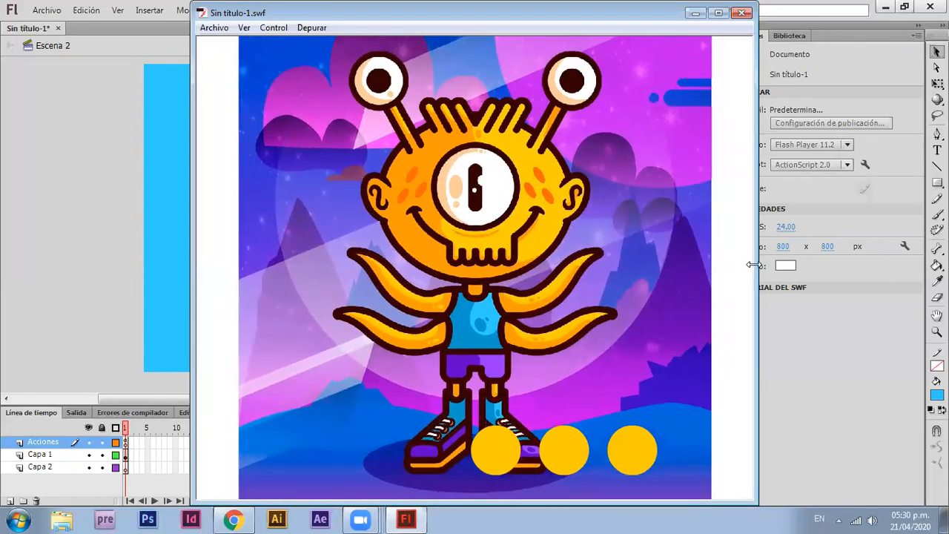
{"action": "left_click_drag", "start_coordinate": [753, 265], "coordinate": [657, 264]}
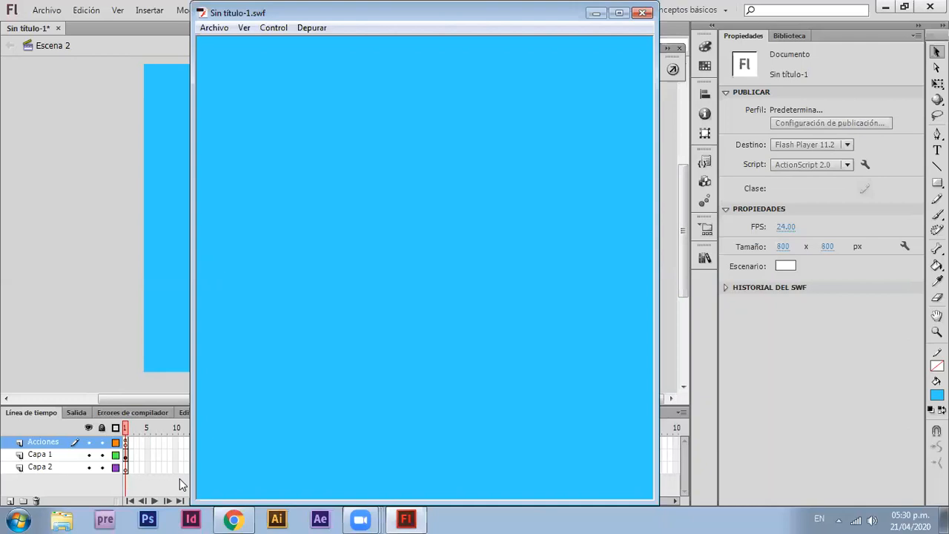
{"action": "left_click", "coordinate": [644, 19]}
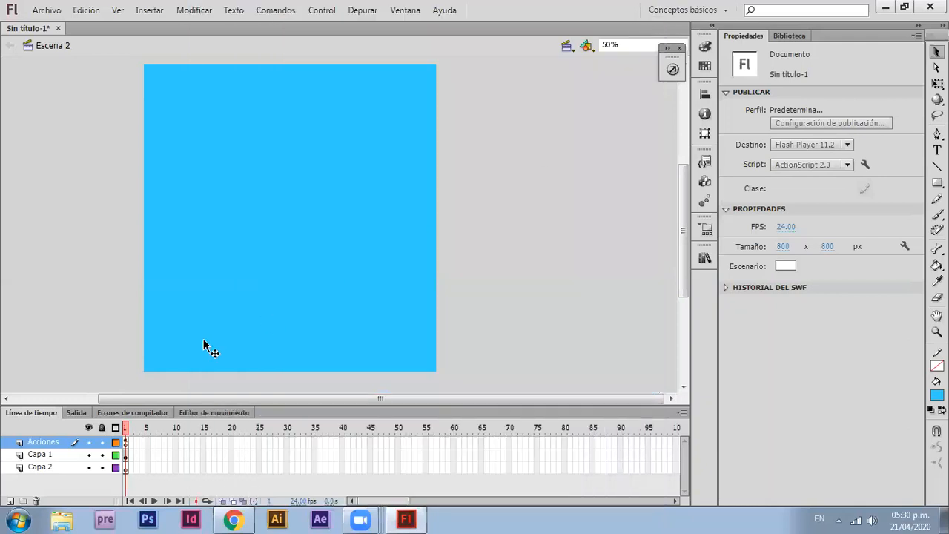
- Assign the Princess Zelda MP3 to the first frame of Capa 2 with its sync set to Detener
{"action": "left_click", "coordinate": [55, 467]}
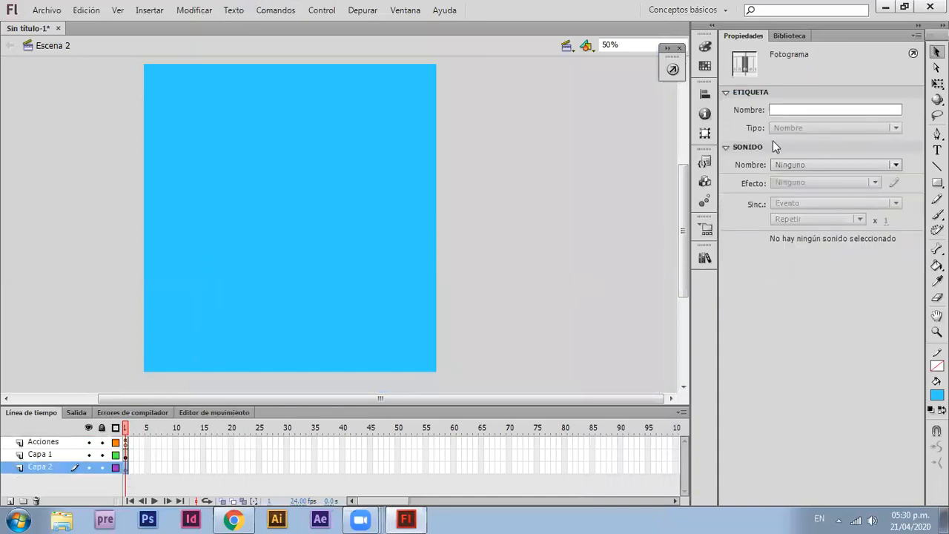
{"action": "left_click", "coordinate": [775, 163]}
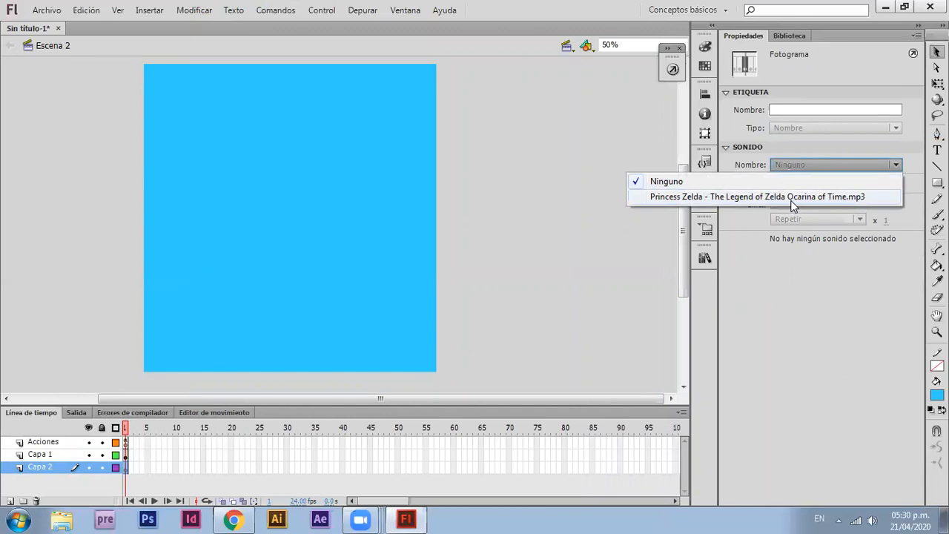
{"action": "left_click", "coordinate": [792, 199]}
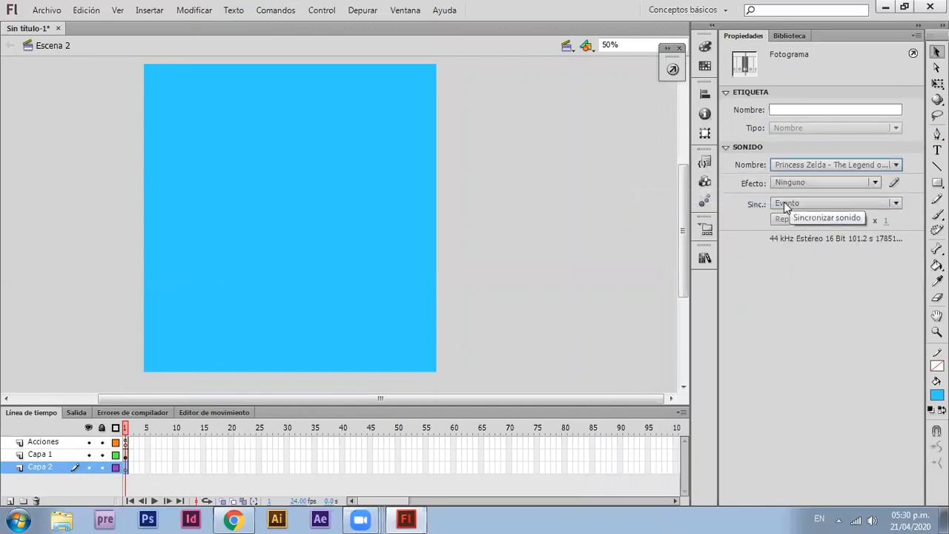
{"action": "left_click", "coordinate": [783, 202]}
{"action": "left_click", "coordinate": [791, 250]}
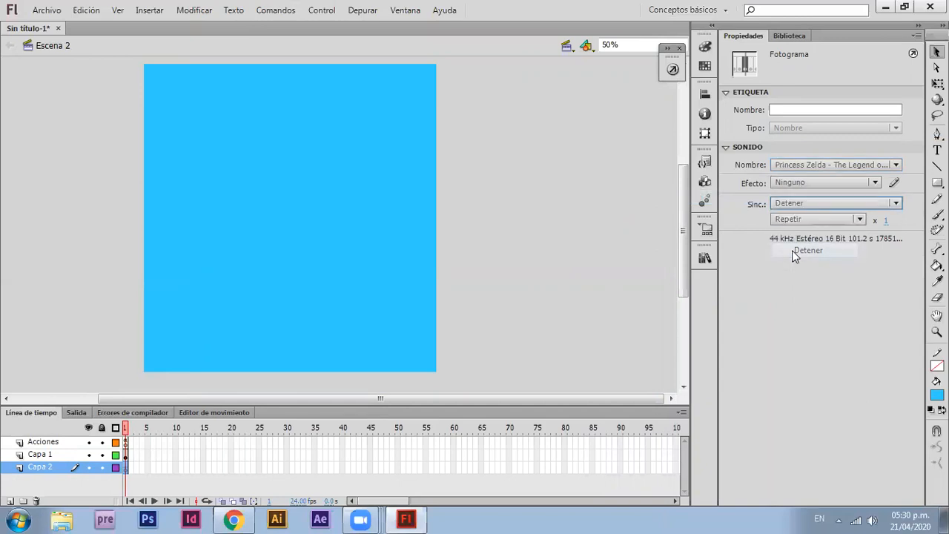
- Test the movie, narrow the preview, try the first of the three circular buttons, and hide the preview window
{"action": "key", "text": "ctrl+Return"}
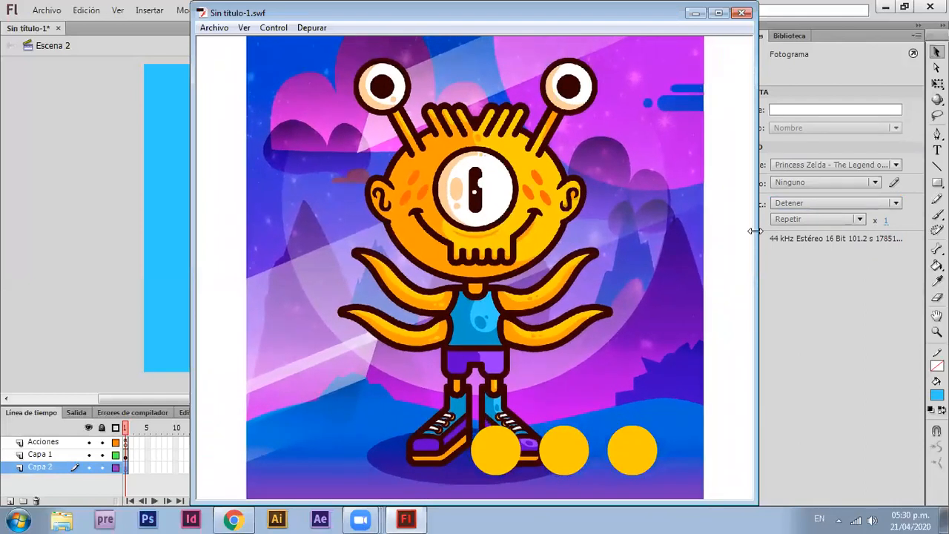
{"action": "left_click_drag", "start_coordinate": [755, 230], "coordinate": [645, 230]}
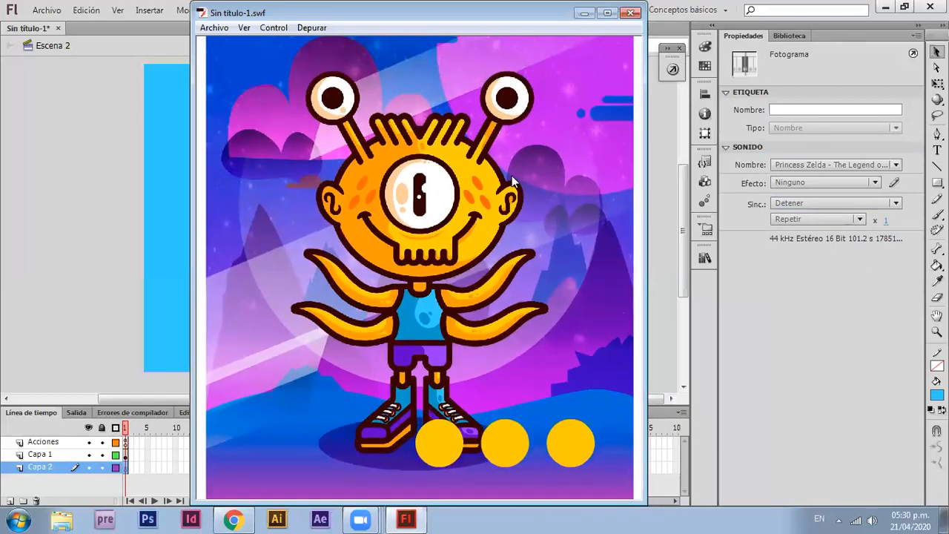
{"action": "left_click", "coordinate": [435, 450]}
{"action": "left_click", "coordinate": [437, 453]}
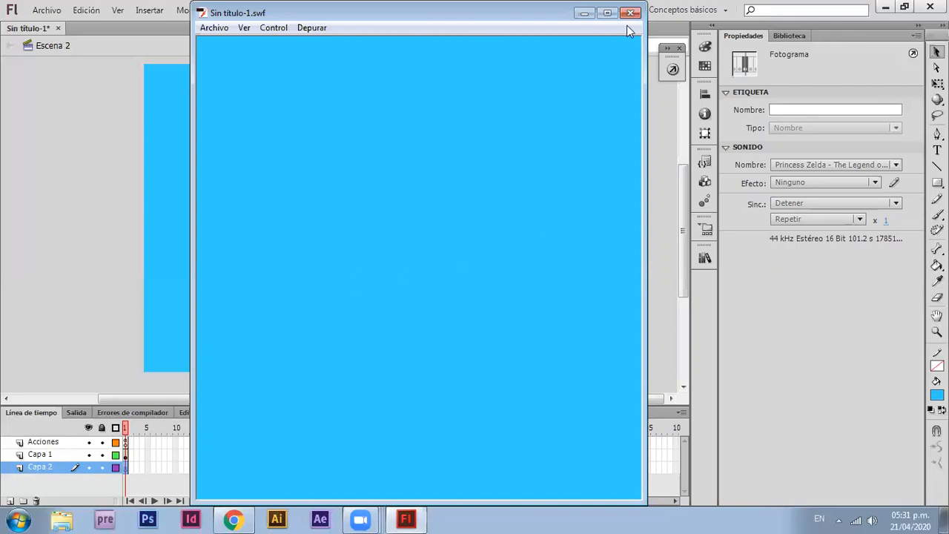
{"action": "left_click", "coordinate": [584, 13]}
{"action": "left_click", "coordinate": [96, 496]}
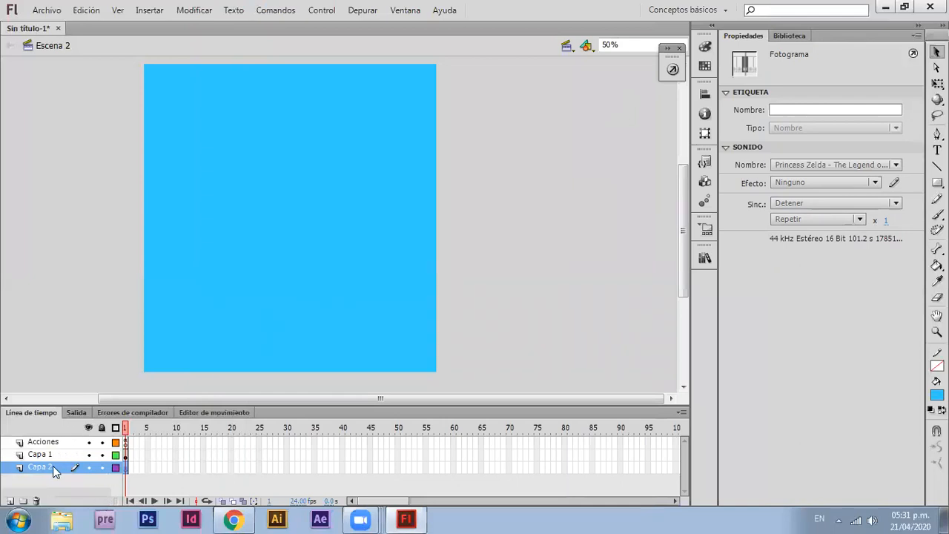
- Add a layer above Capa 2 and import "Gerudo Valley - The Legend of Zelda Ocarina Of Time.mp3" from Descargas
{"action": "left_click", "coordinate": [10, 502]}
{"action": "left_click", "coordinate": [126, 468]}
{"action": "left_click", "coordinate": [46, 10]}
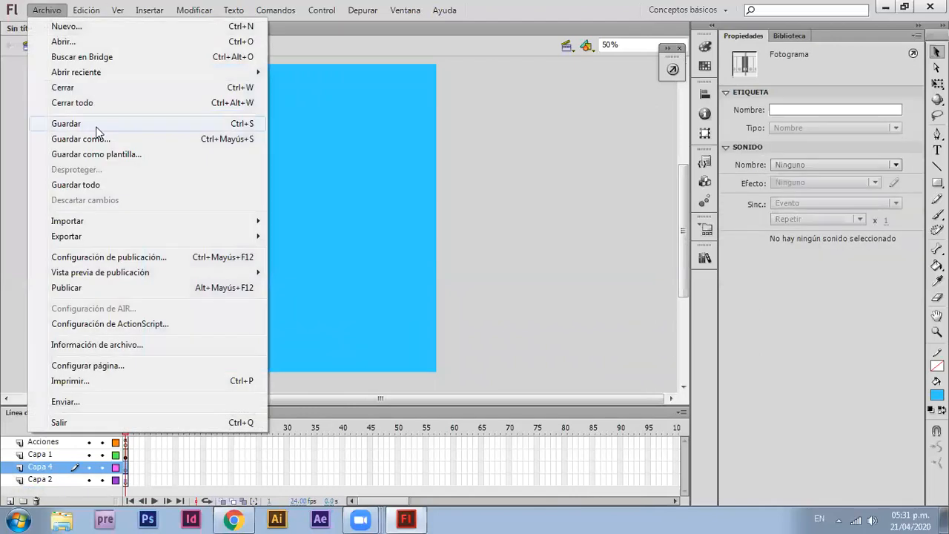
{"action": "mouse_move", "coordinate": [223, 222]}
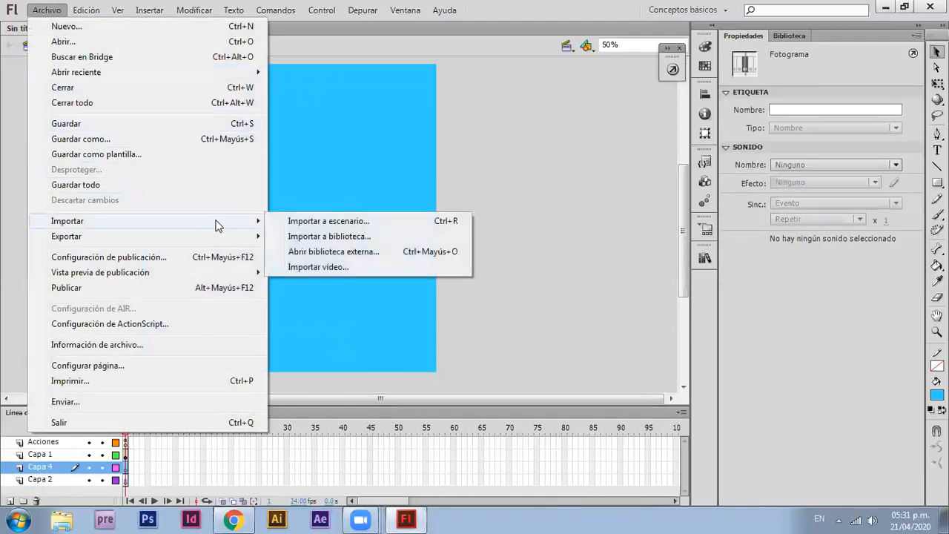
{"action": "left_click", "coordinate": [353, 222]}
{"action": "left_click_drag", "start_coordinate": [224, 441], "coordinate": [865, 464]}
{"action": "left_click", "coordinate": [865, 464]}
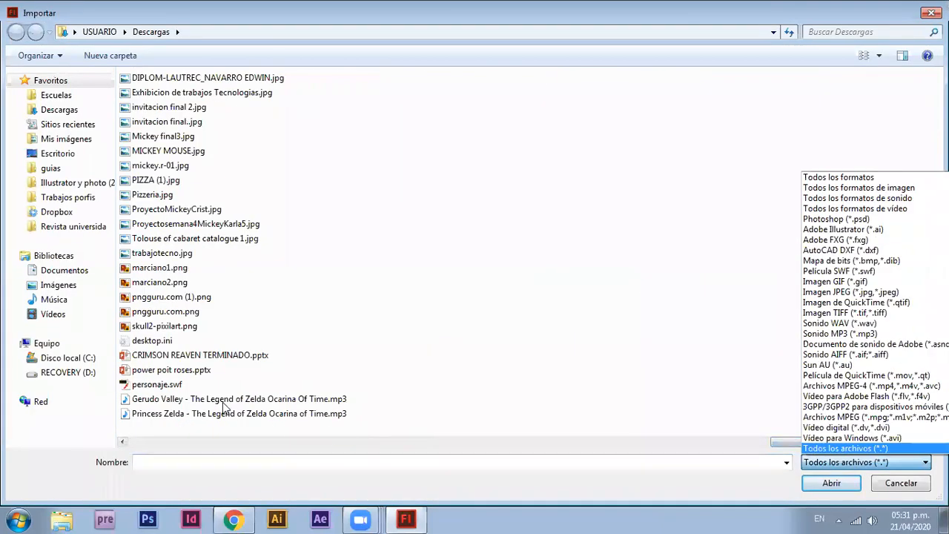
{"action": "left_click", "coordinate": [223, 404]}
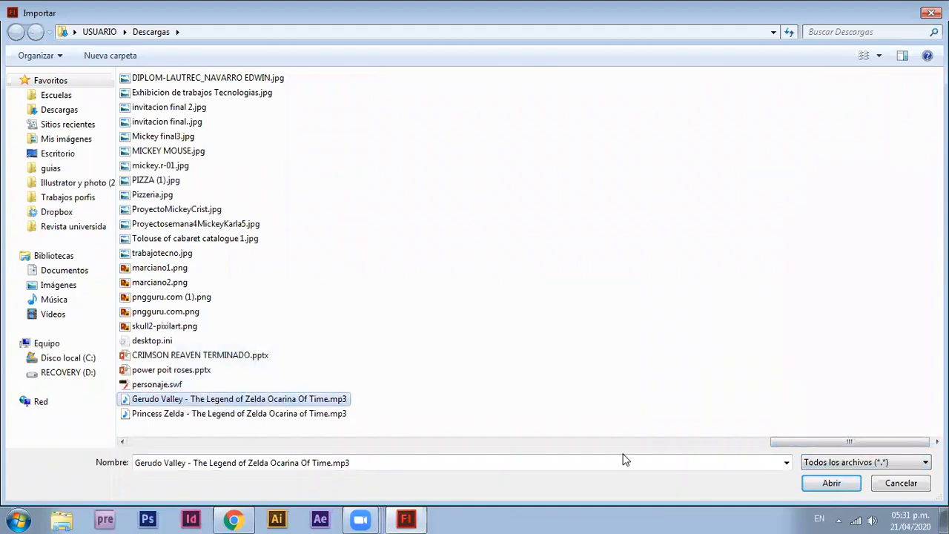
{"action": "left_click", "coordinate": [827, 482]}
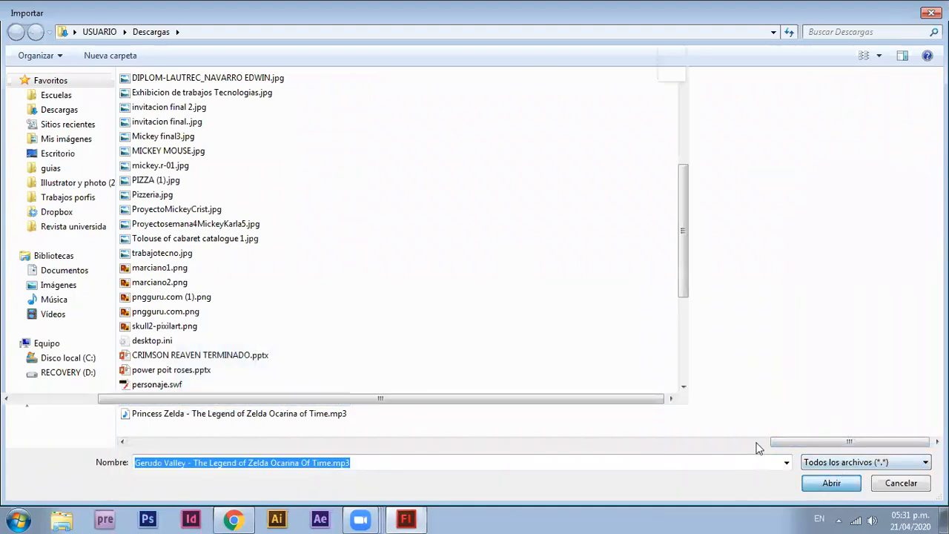
{"action": "left_click", "coordinate": [823, 480]}
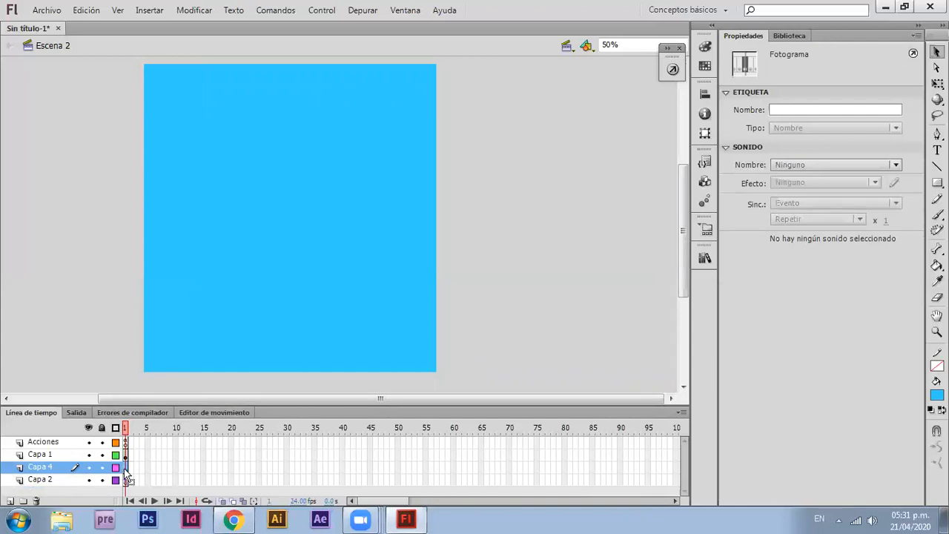
- Try to place the Gerudo Valley sound from the library onto the stage for Capa 4
{"action": "left_click", "coordinate": [303, 468]}
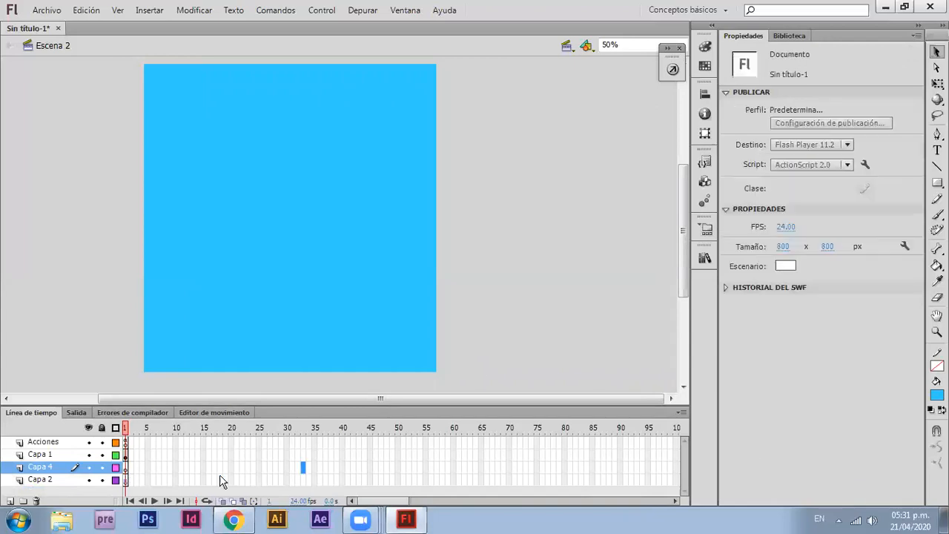
{"action": "left_click", "coordinate": [125, 469]}
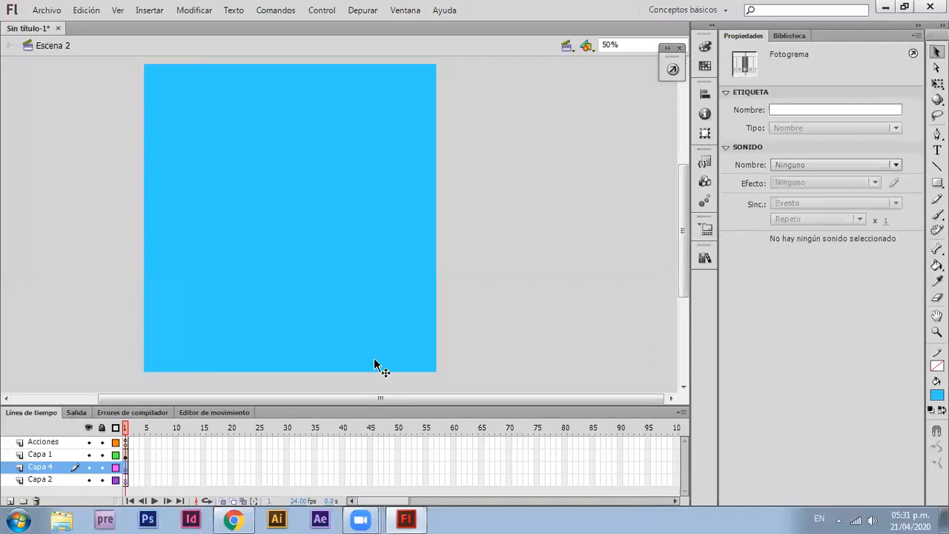
{"action": "left_click", "coordinate": [785, 37]}
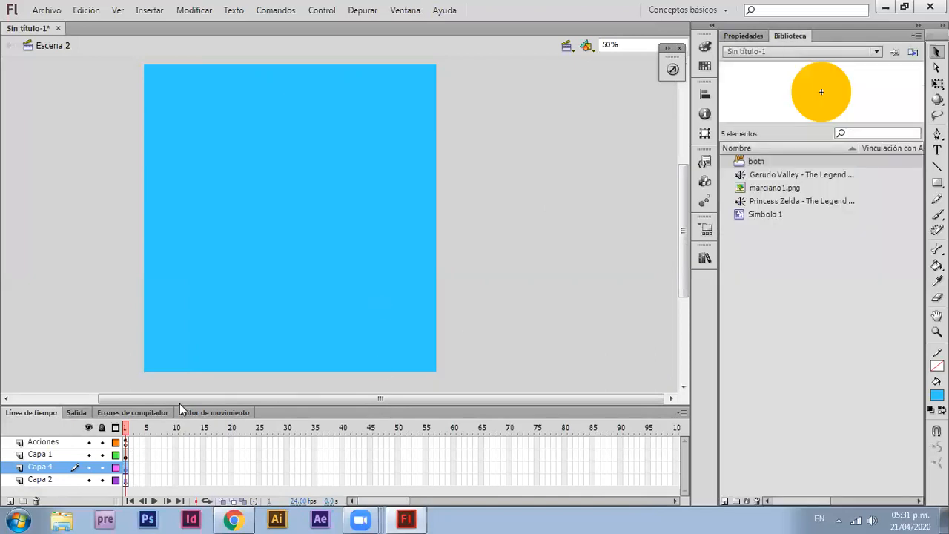
{"action": "left_click", "coordinate": [454, 468]}
{"action": "key", "text": "F6"}
{"action": "key", "text": "ctrl+z"}
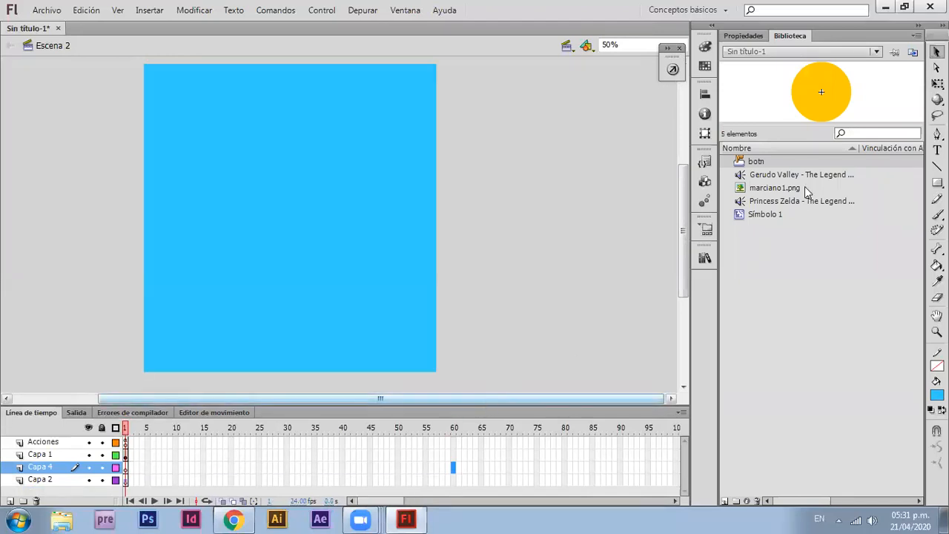
{"action": "left_click", "coordinate": [777, 202]}
{"action": "left_click_drag", "start_coordinate": [778, 172], "coordinate": [372, 352]}
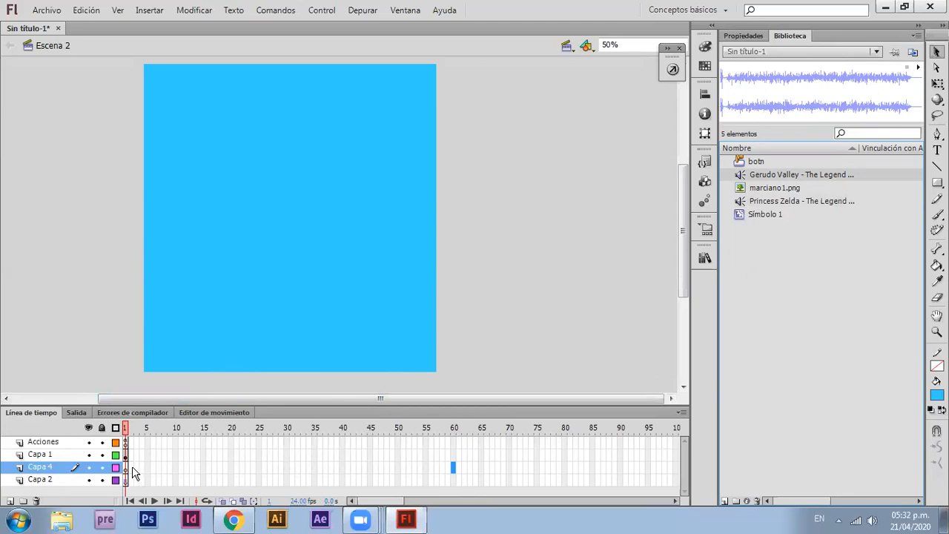
- Assign the Gerudo Valley MP3 to the first frame of Capa 4 with Evento sync, and deselect the frame
{"action": "left_click", "coordinate": [745, 37]}
{"action": "left_click", "coordinate": [807, 166]}
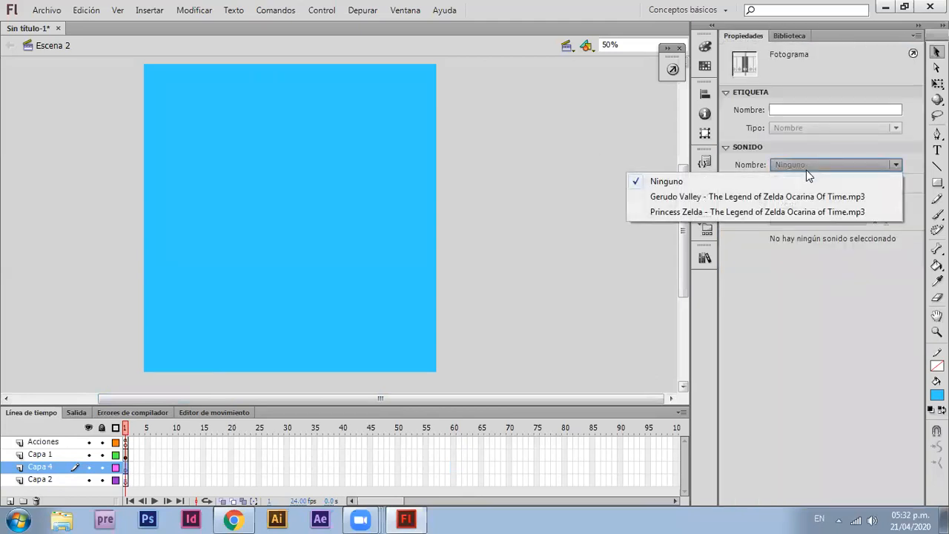
{"action": "left_click", "coordinate": [772, 200]}
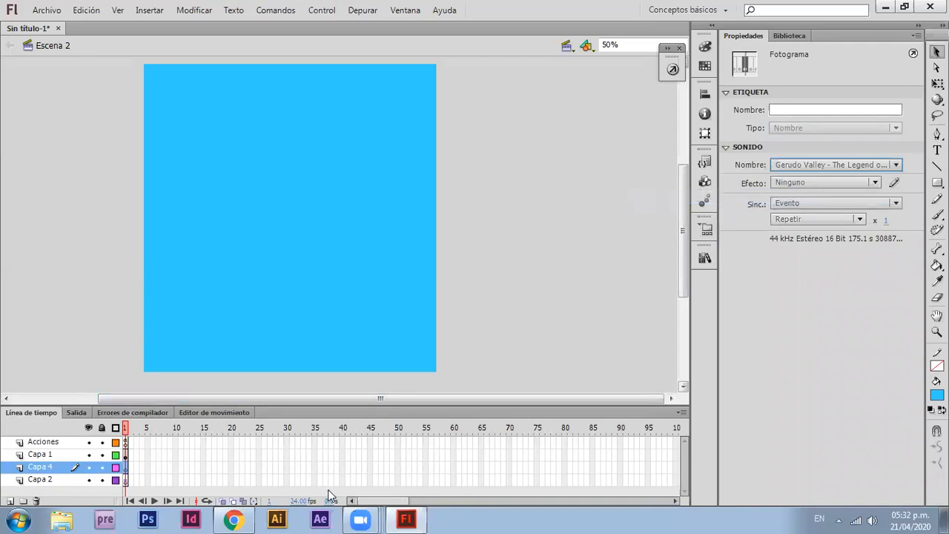
{"action": "left_click", "coordinate": [127, 469]}
{"action": "left_click", "coordinate": [127, 468]}
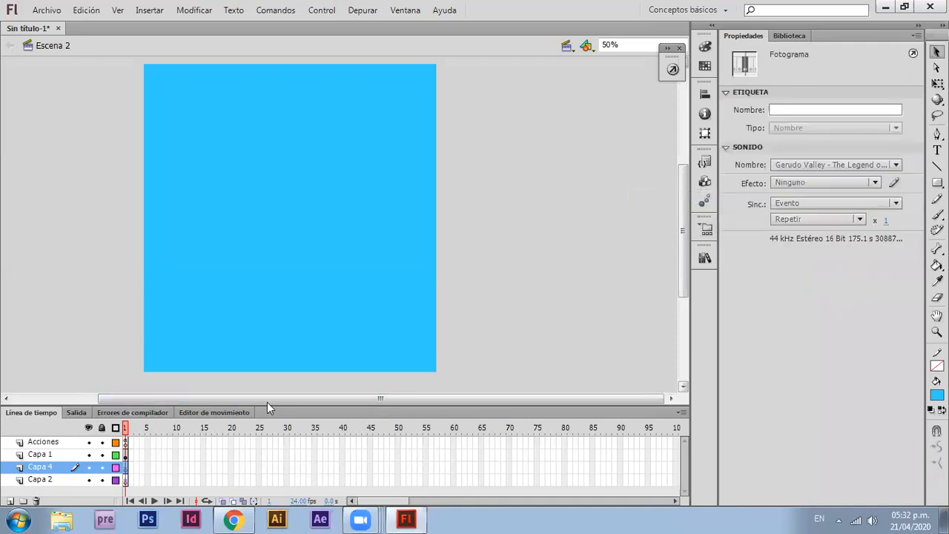
{"action": "left_click", "coordinate": [798, 204]}
{"action": "left_click", "coordinate": [791, 221]}
{"action": "left_click", "coordinate": [481, 203]}
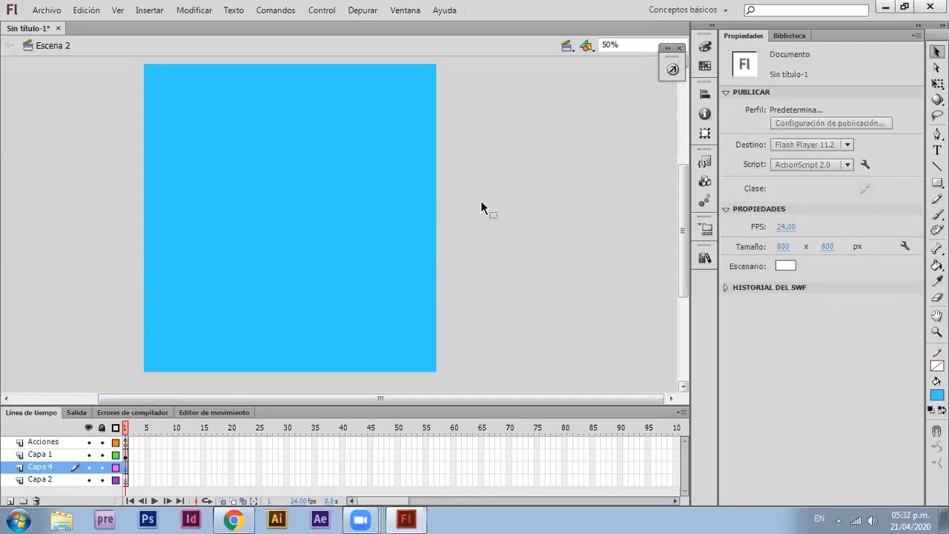
- Test the movie in a narrowed preview to check the sound change between scenes, and close the preview
{"action": "key", "text": "ctrl+Return"}
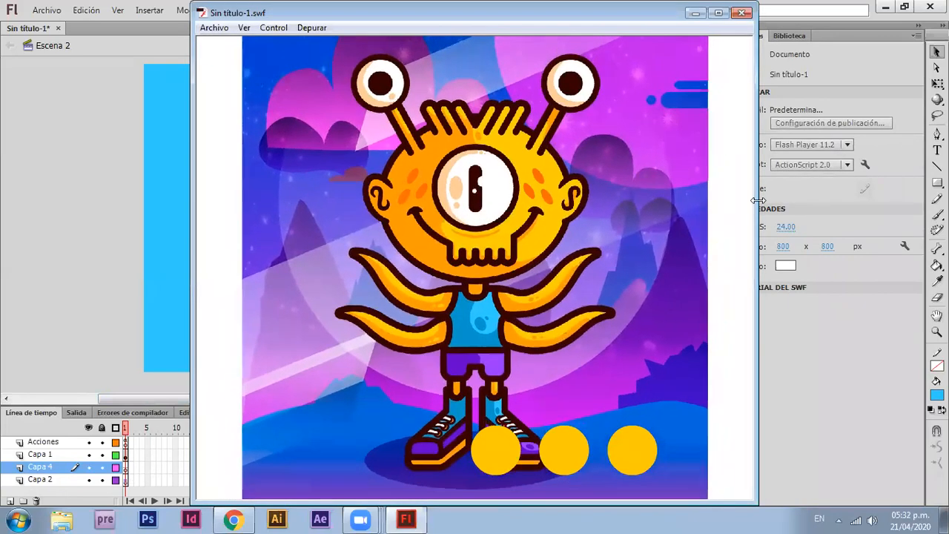
{"action": "left_click_drag", "start_coordinate": [758, 199], "coordinate": [667, 197]}
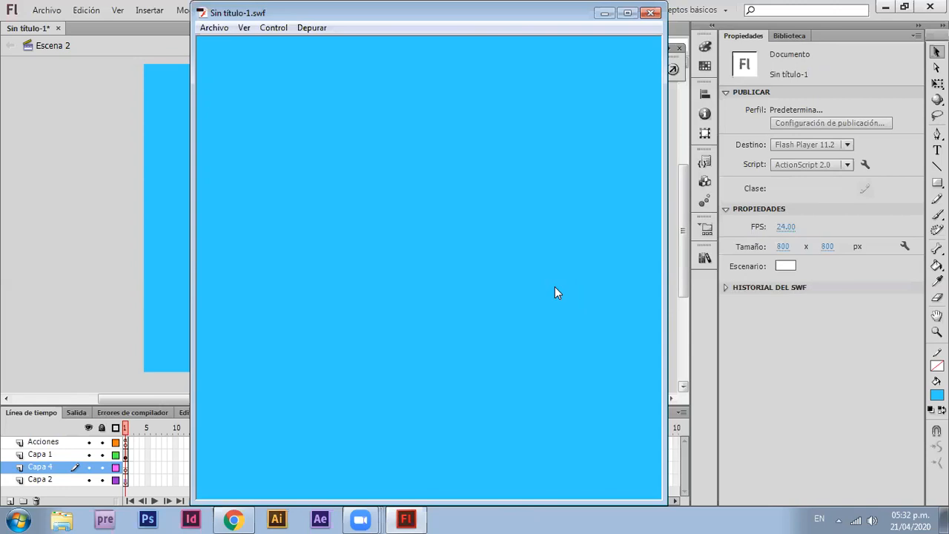
{"action": "left_click", "coordinate": [650, 12]}
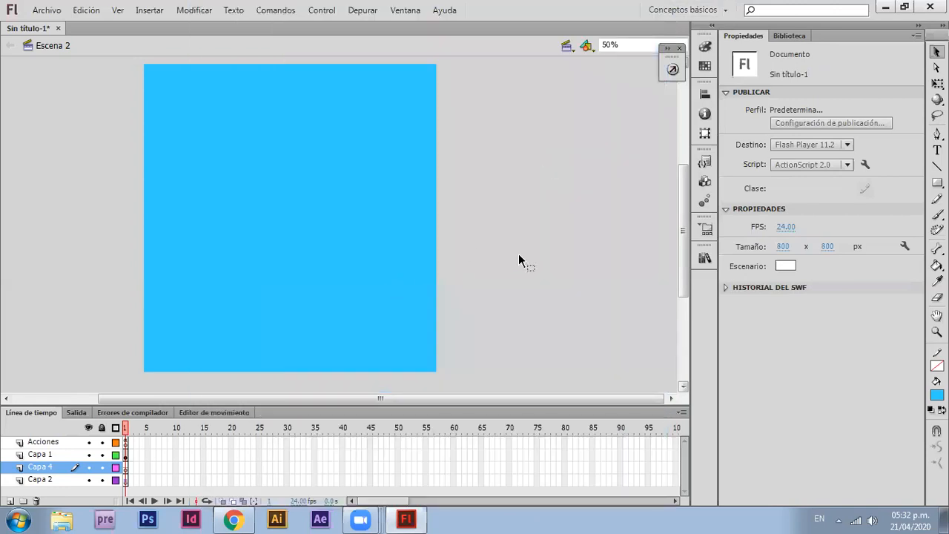